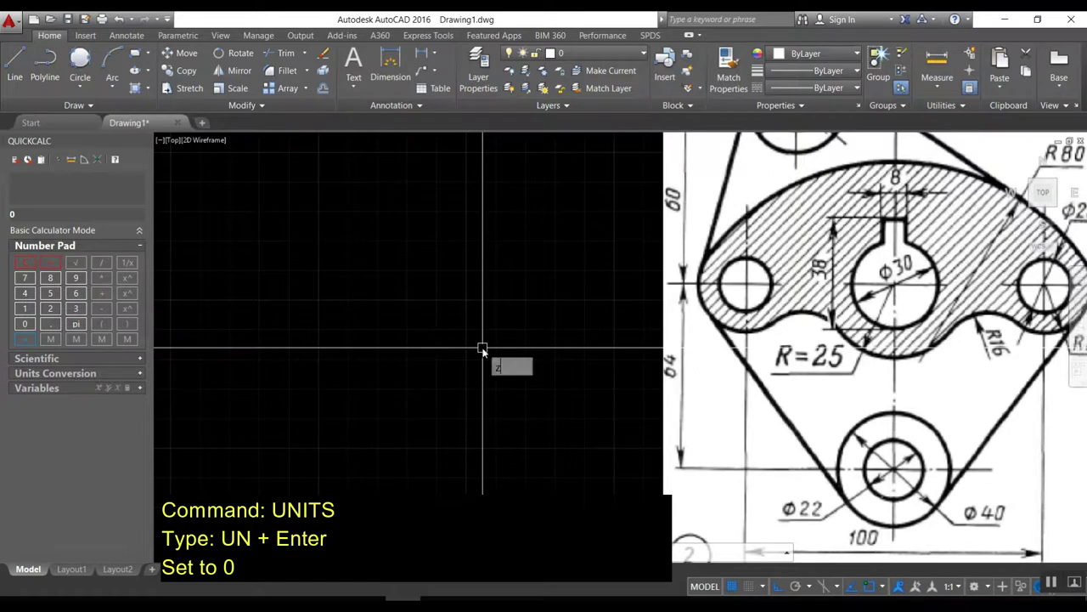
Step: Zoom to extents, then set decimal length units with precision 0 and millimetre insertion scale
key(Return)
scroll(620, 299, down, 3)
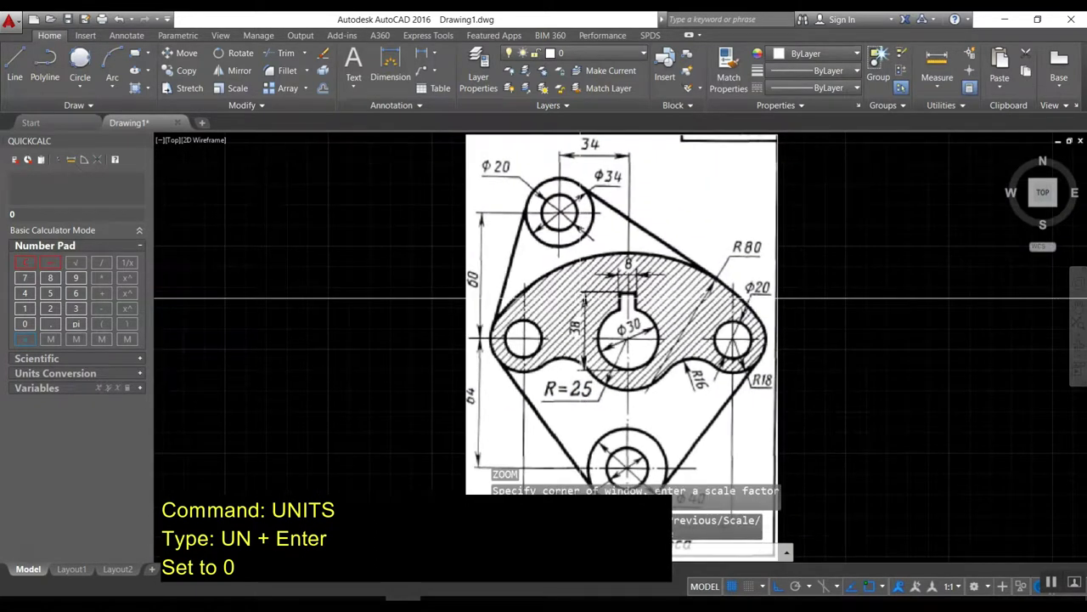
text(e)
key(Return)
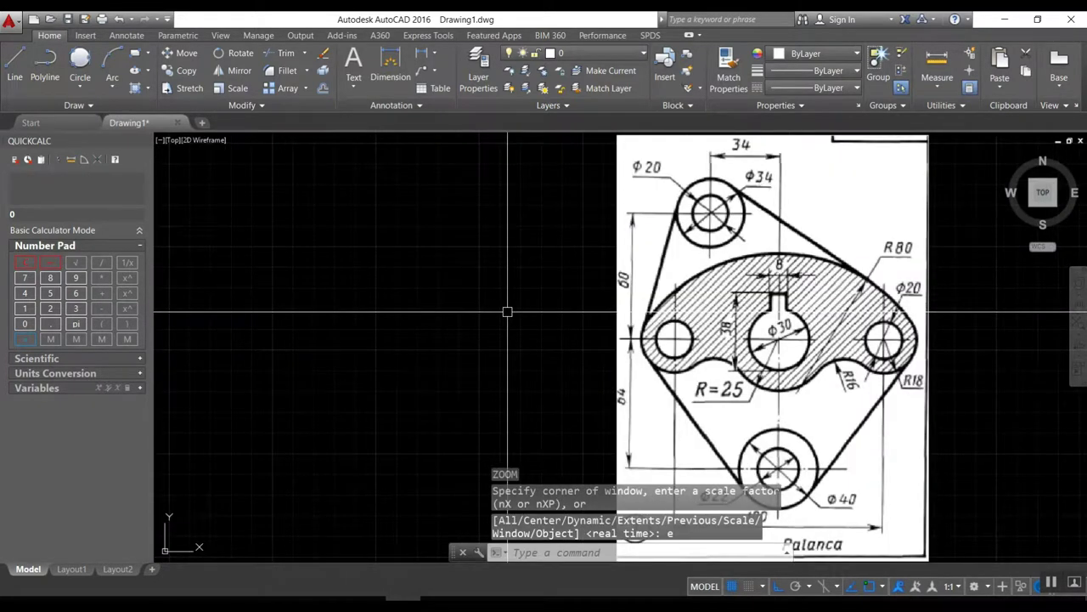
text(unit)
key(Return)
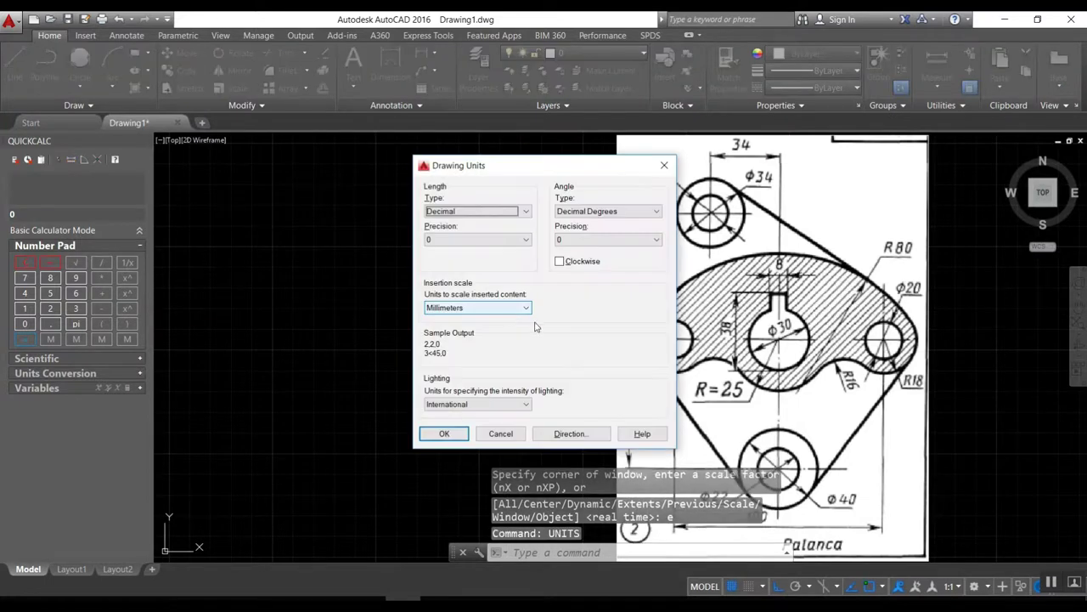
click(485, 244)
click(485, 243)
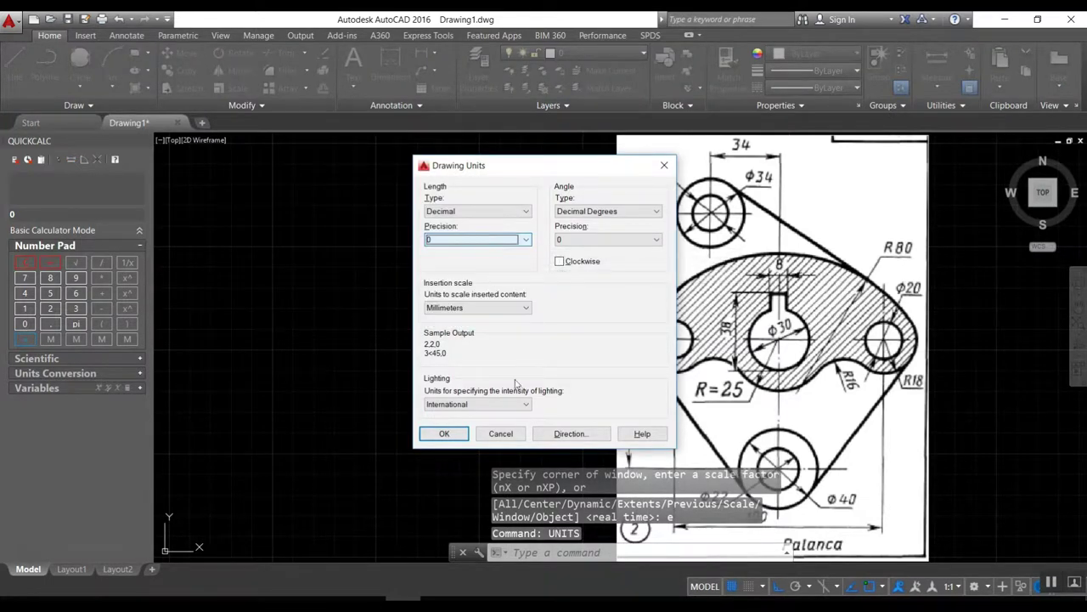
click(444, 434)
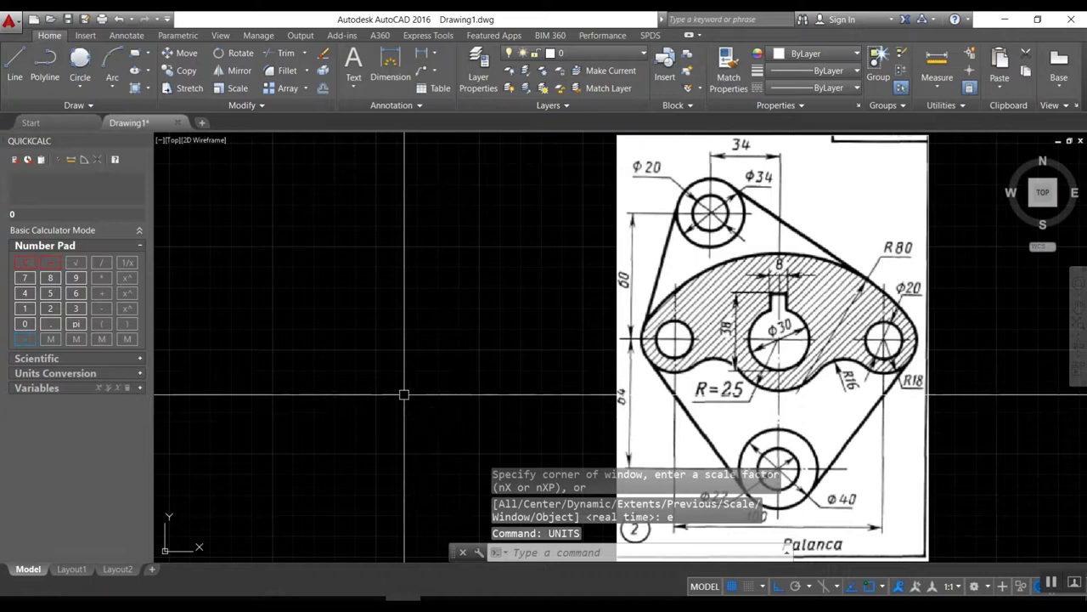
Step: Draw a 100-long horizontal construction line
text(l)
key(Return)
click(285, 332)
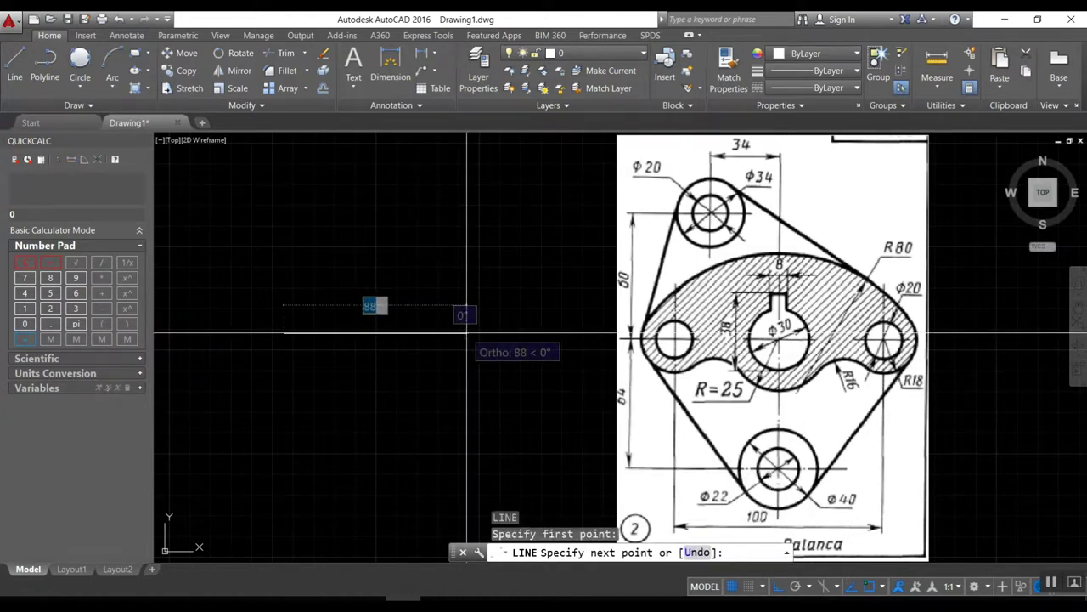
key(Return)
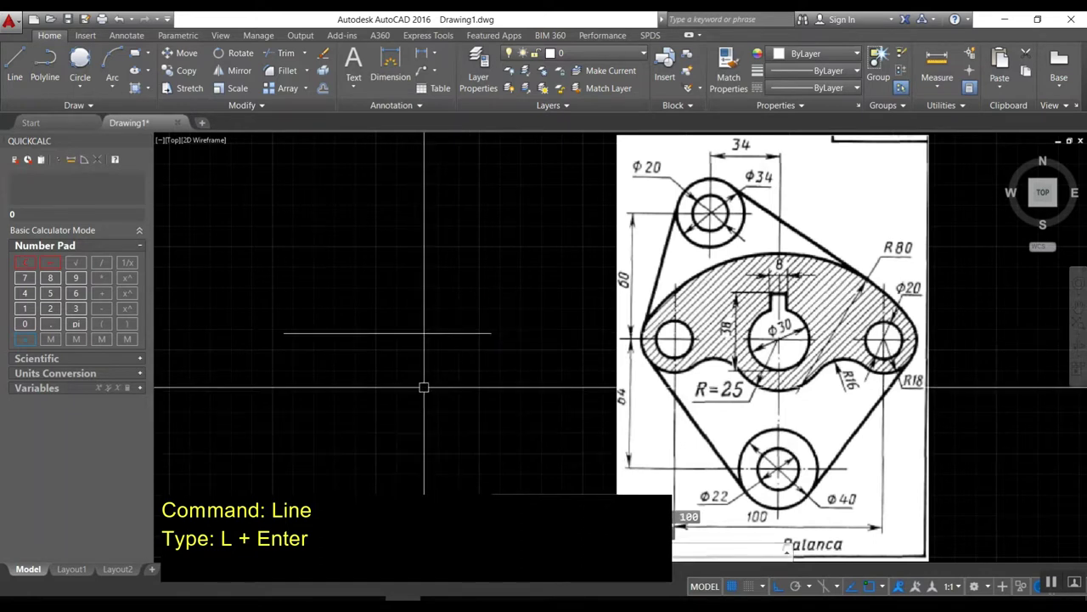
key(Return)
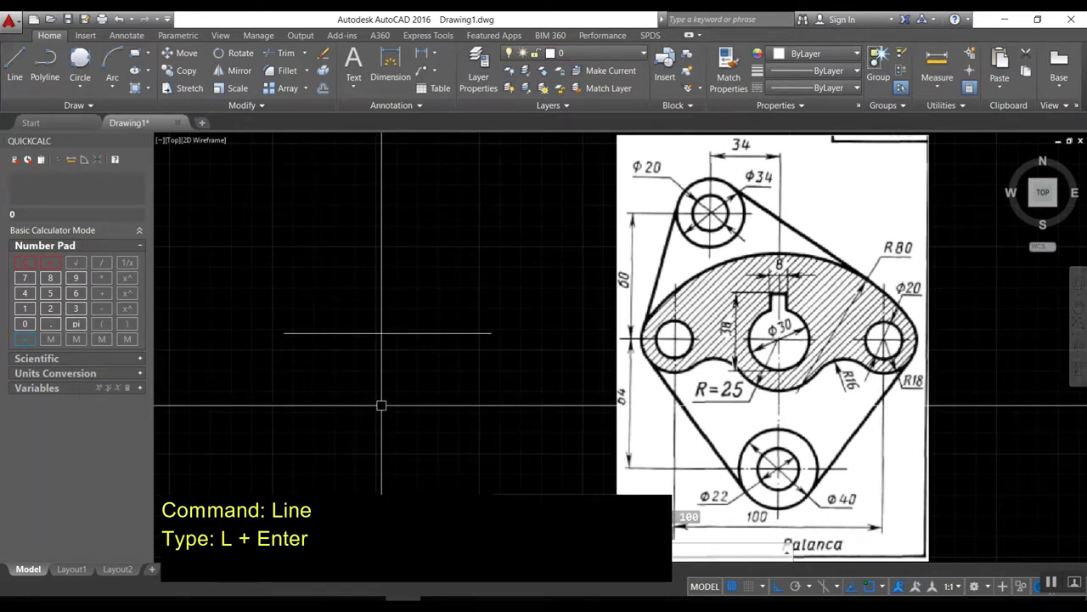
Step: Offset the horizontal line 64 below and 60 above
text(o)
key(Return)
text(6)
key(Return)
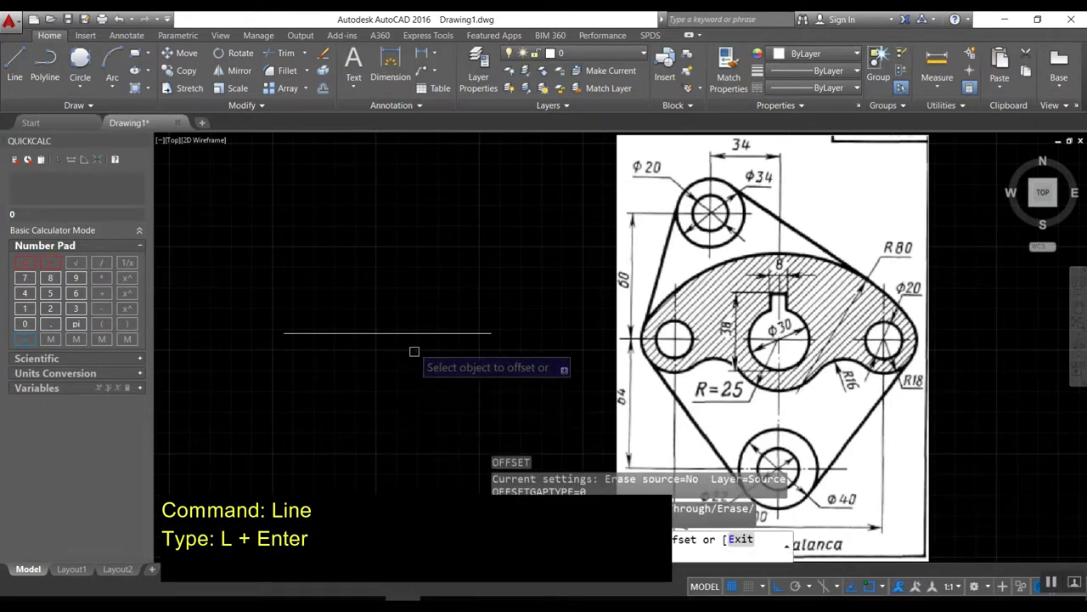
click(412, 333)
click(397, 365)
key(Return)
key(Return)
text(60)
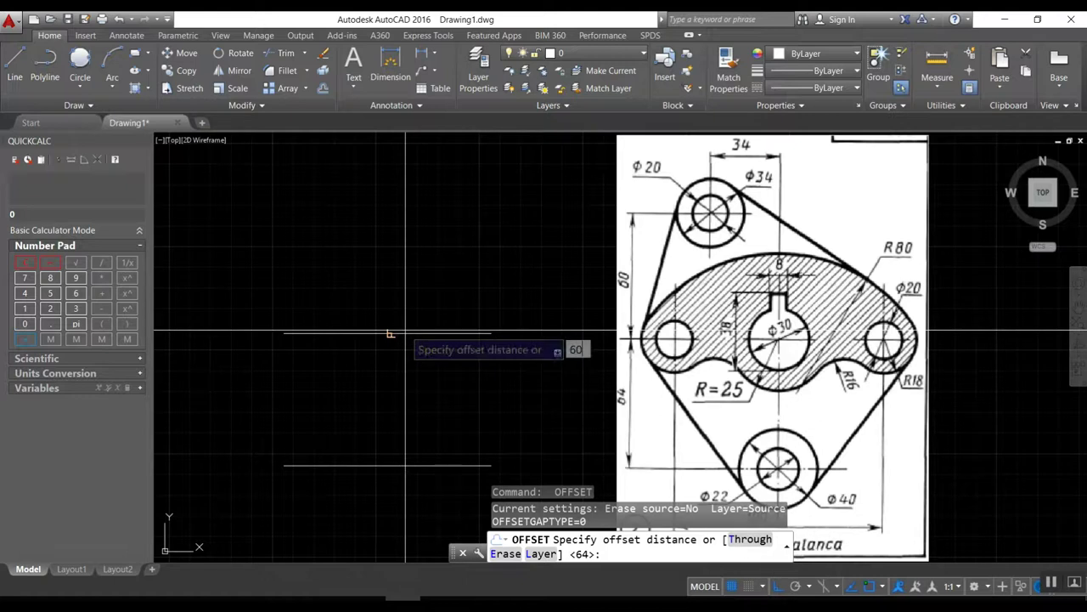
key(Return)
click(403, 333)
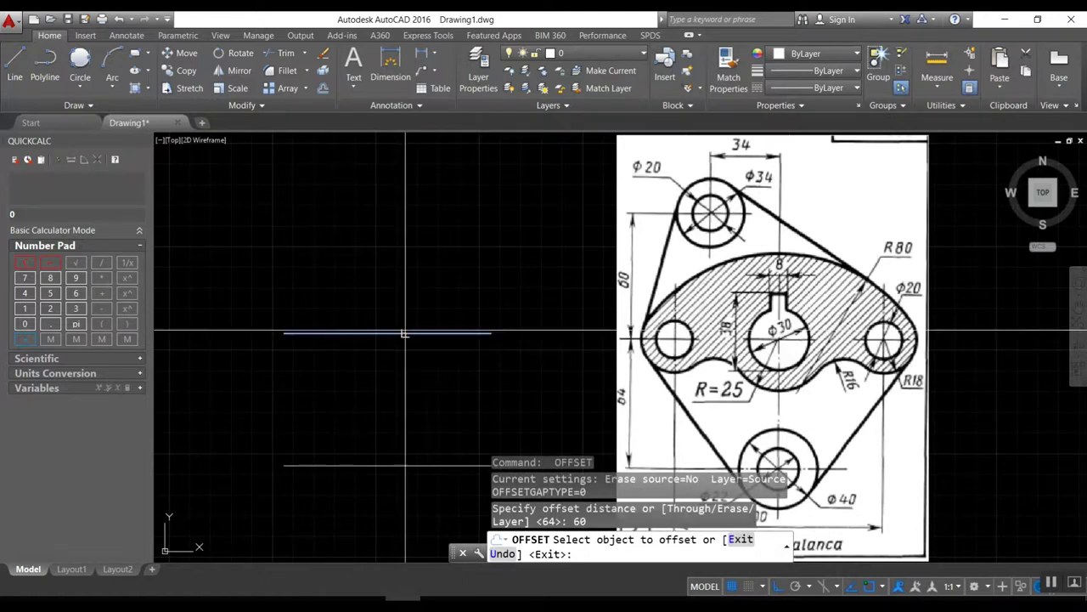
click(392, 269)
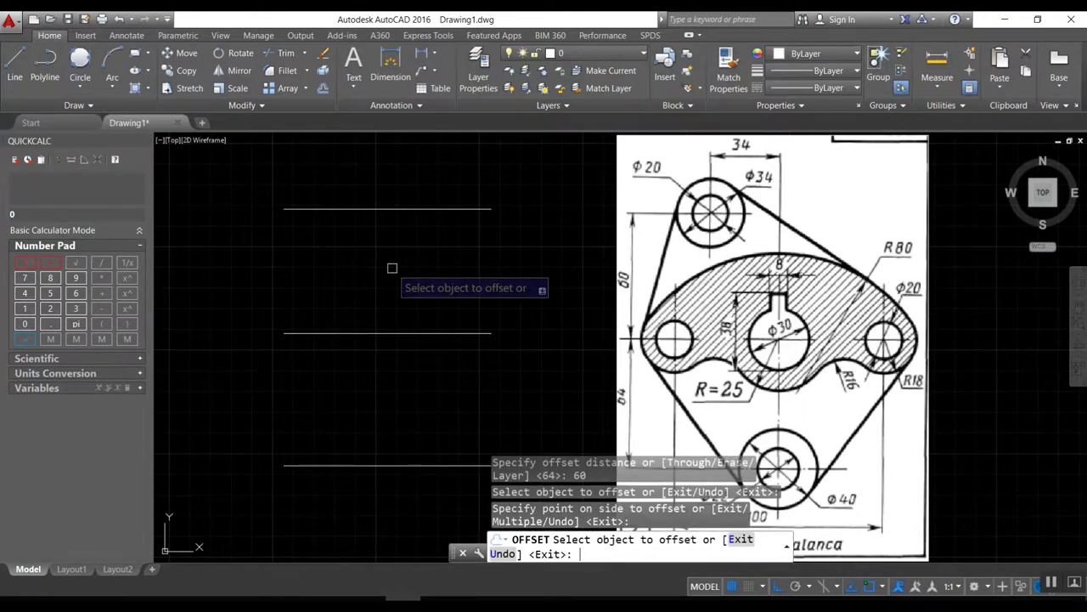
key(Return)
Step: Draw a vertical construction line starting on the top horizontal line
text(l)
key(Return)
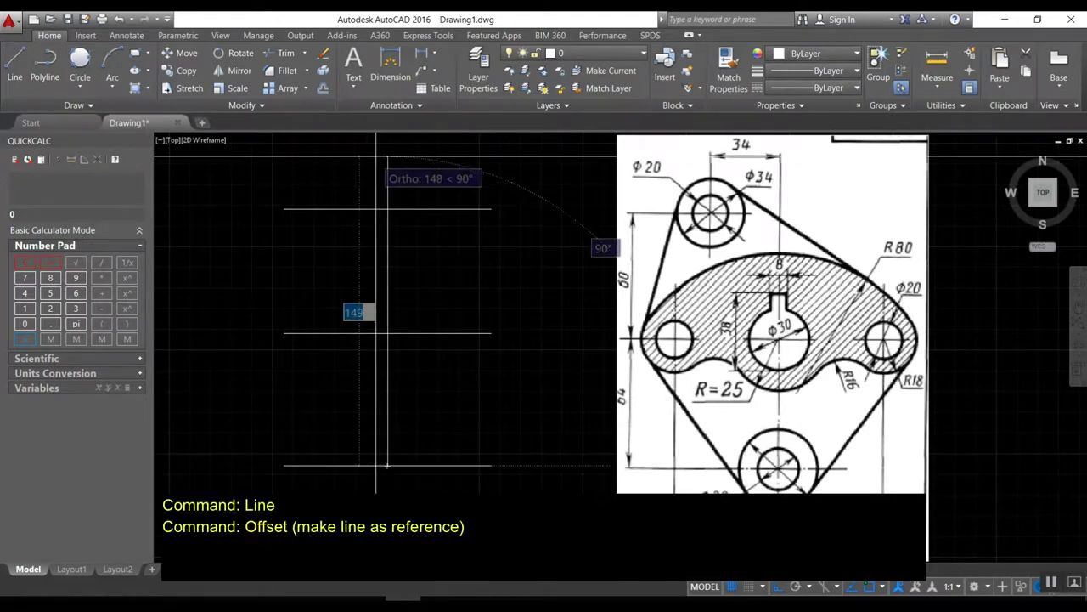
click(387, 209)
key(Escape)
Step: Offset the vertical line 34 to the left
text(o)
key(Return)
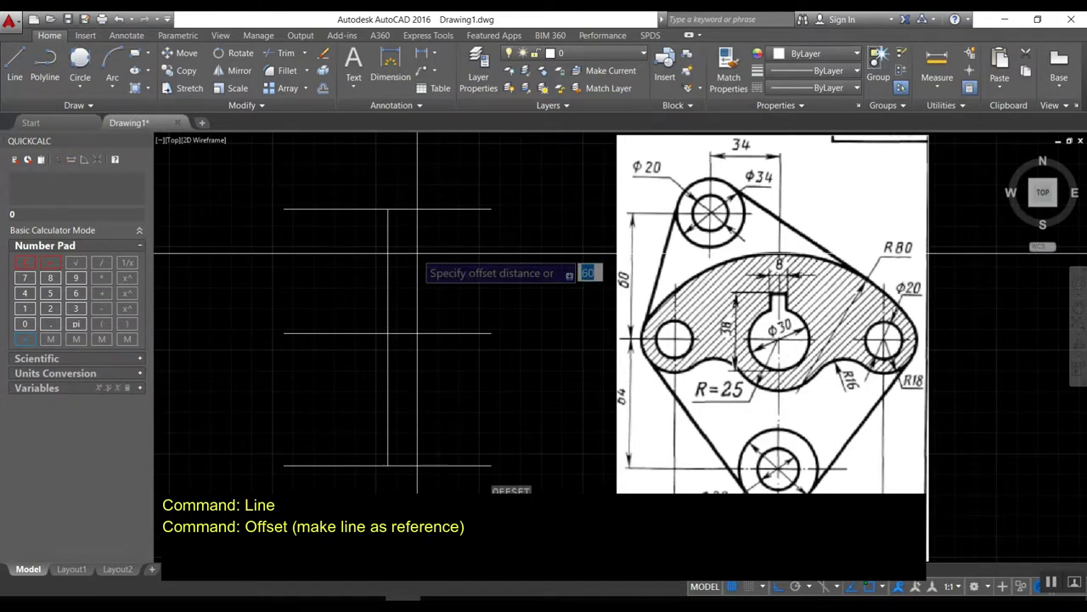
text(34)
key(Return)
click(387, 246)
click(359, 247)
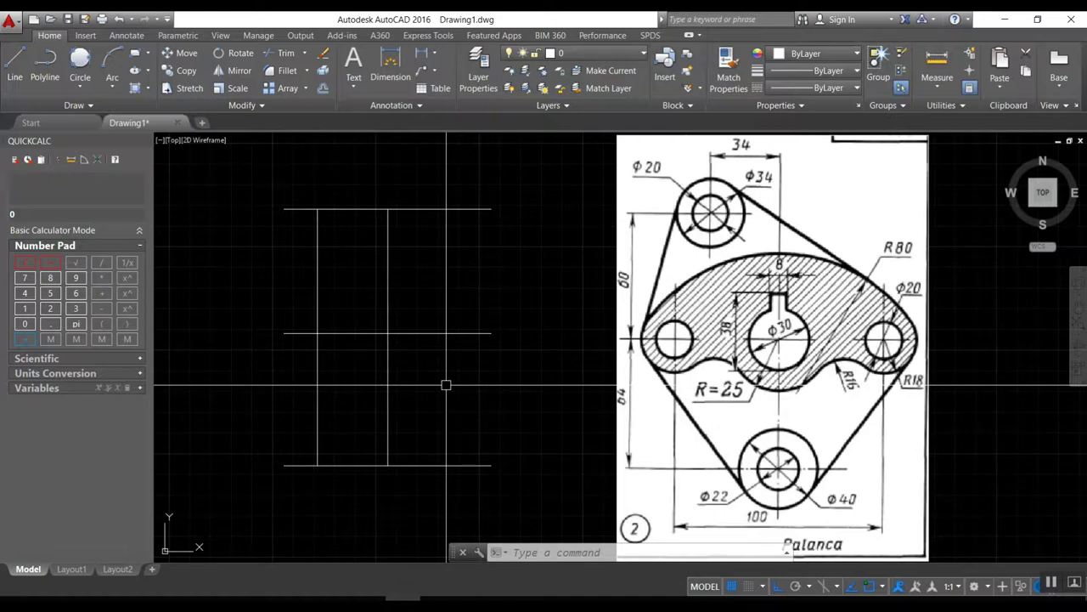
Step: Window-select the five construction lines and set their colour to Red in Quick Properties
click(437, 498)
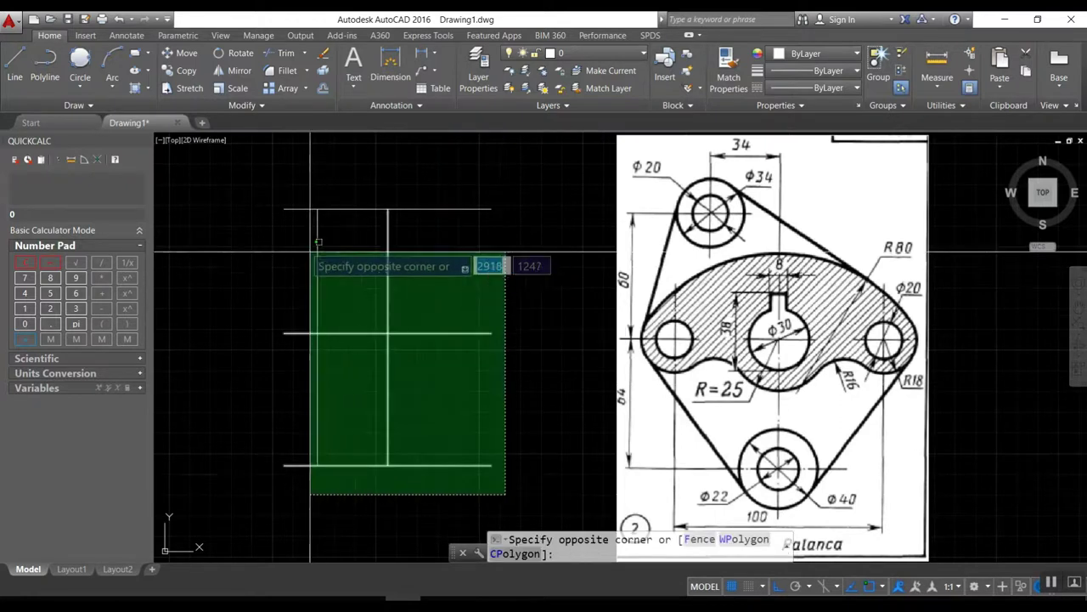
click(270, 179)
right_click(348, 209)
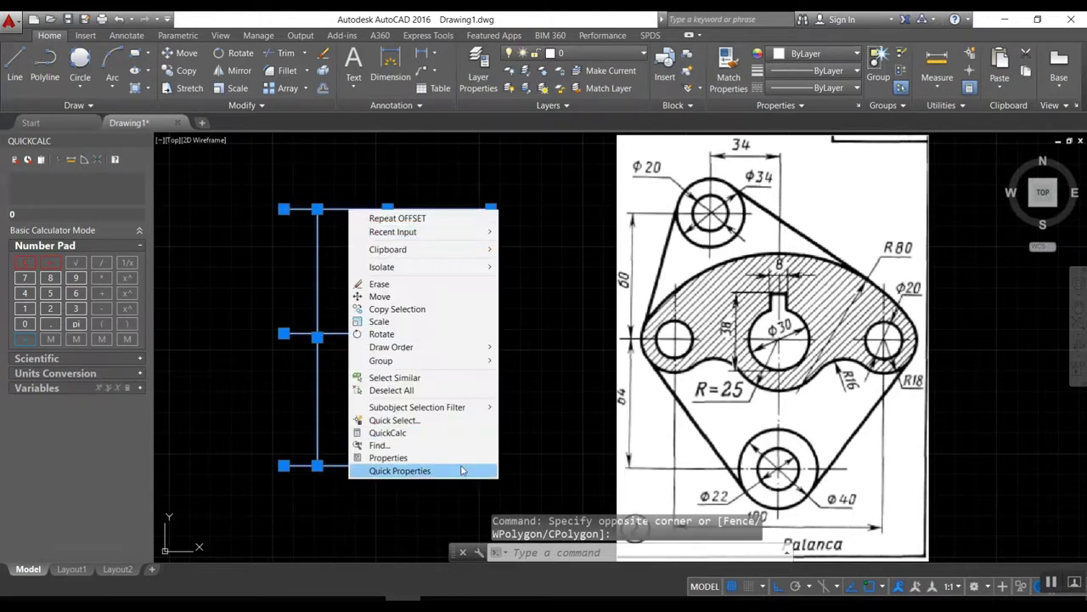
click(399, 471)
click(572, 364)
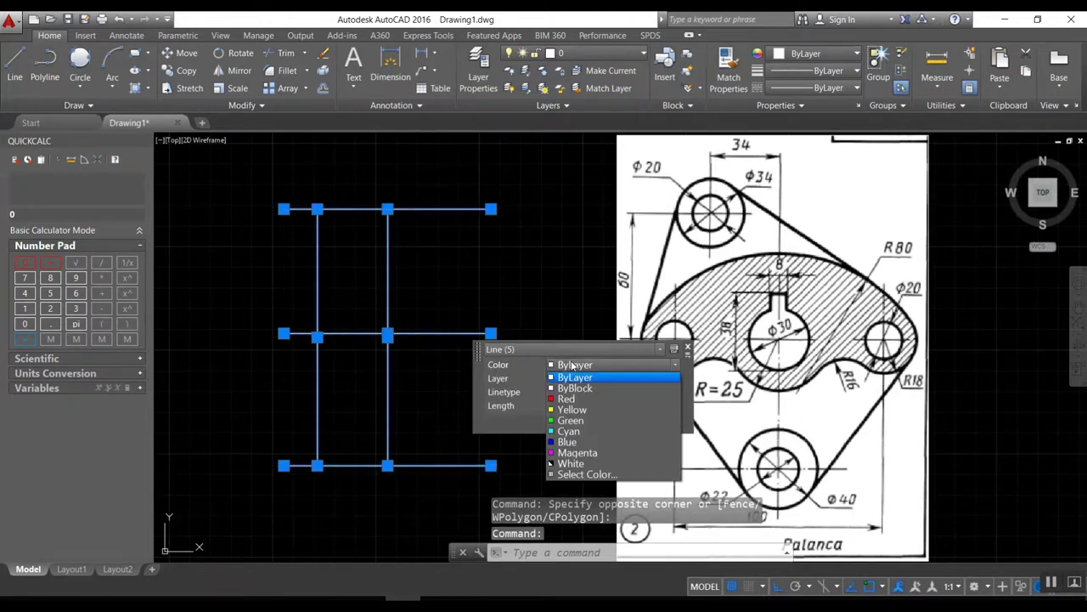
click(553, 399)
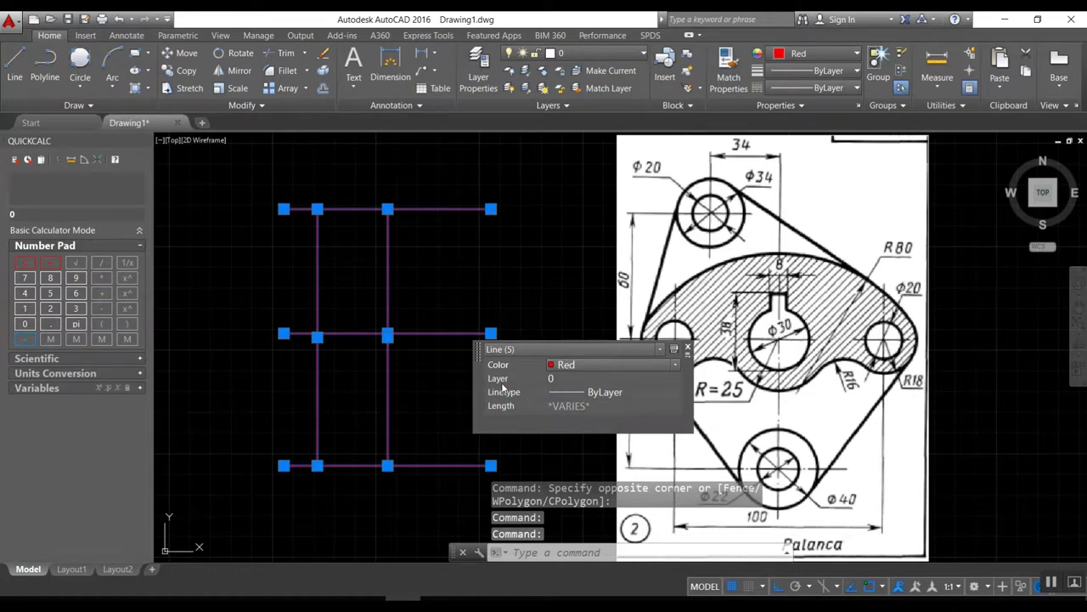
key(Escape)
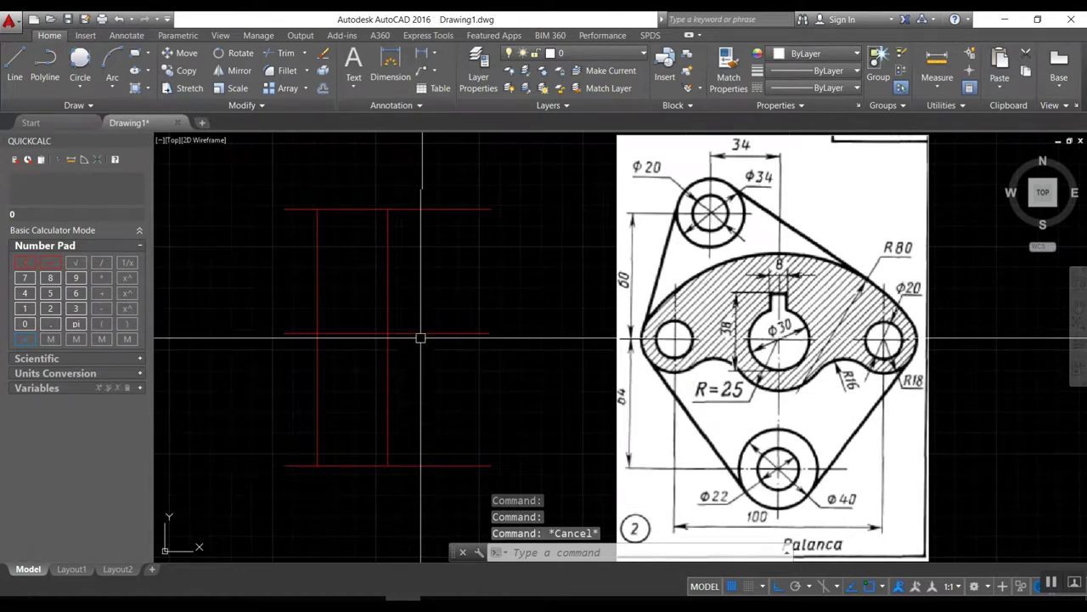
Step: Draw the Ø30 circle centred on the middle intersection
text(c)
key(Return)
click(388, 333)
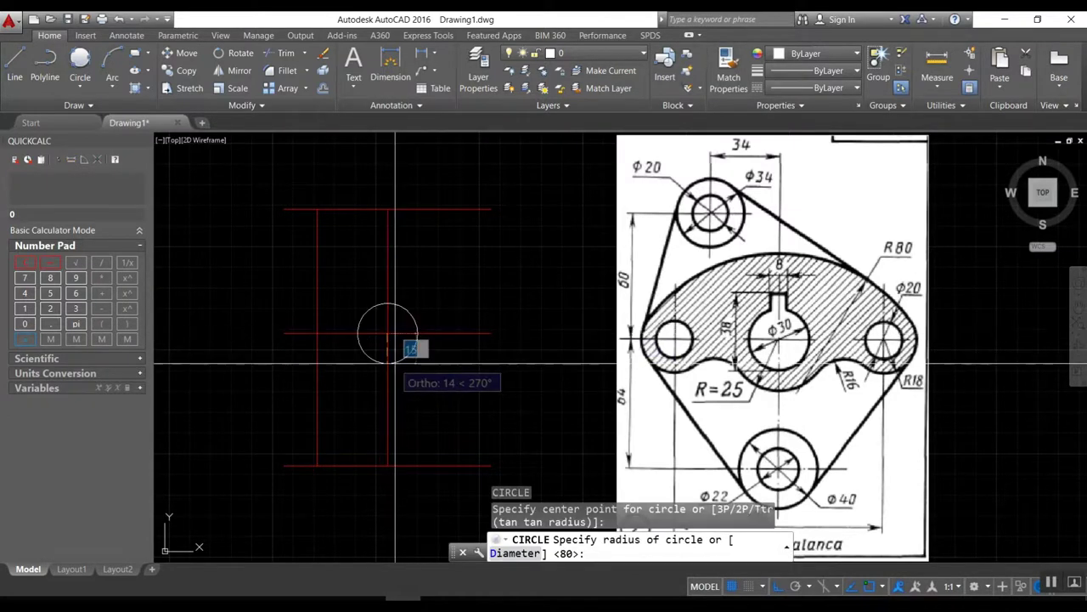
text(d10)
key(Return)
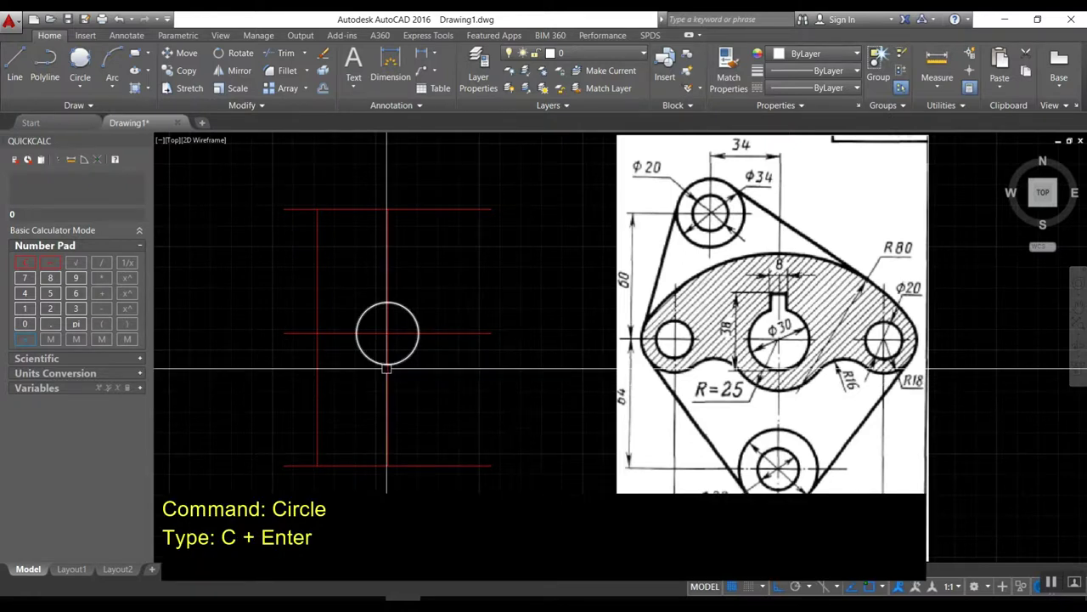
Step: Draw a Ø20 circle at the left end of the middle line
text(c)
key(Return)
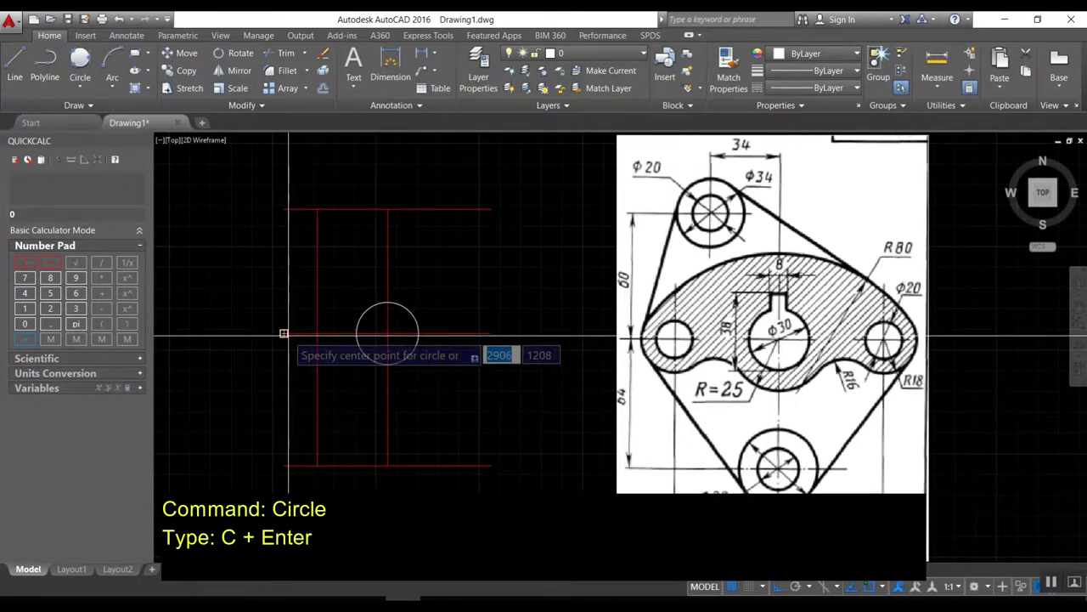
click(284, 333)
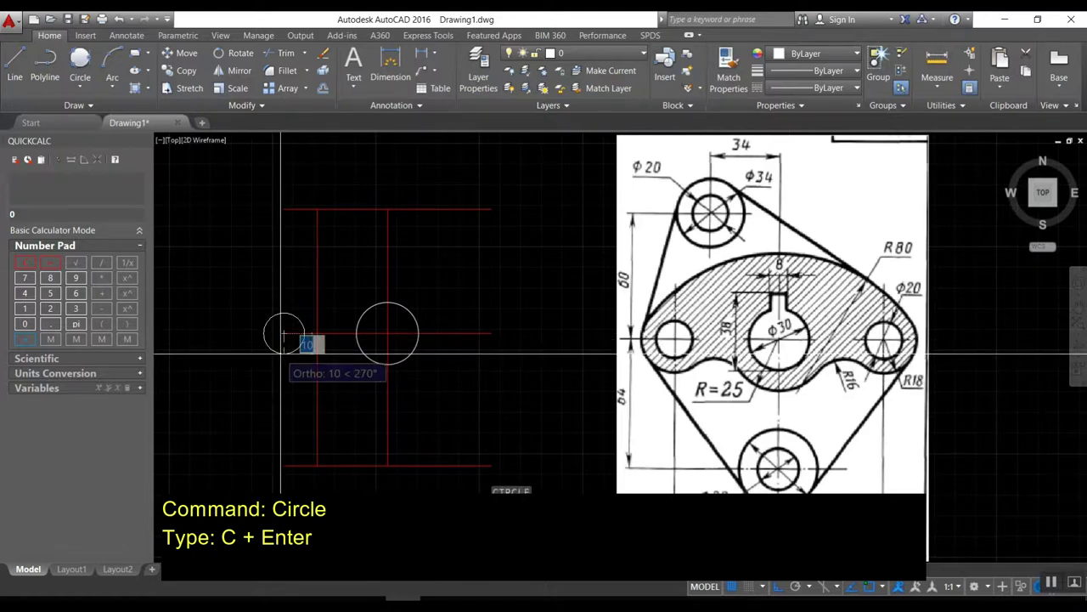
text(d)
key(Return)
text(20)
key(Return)
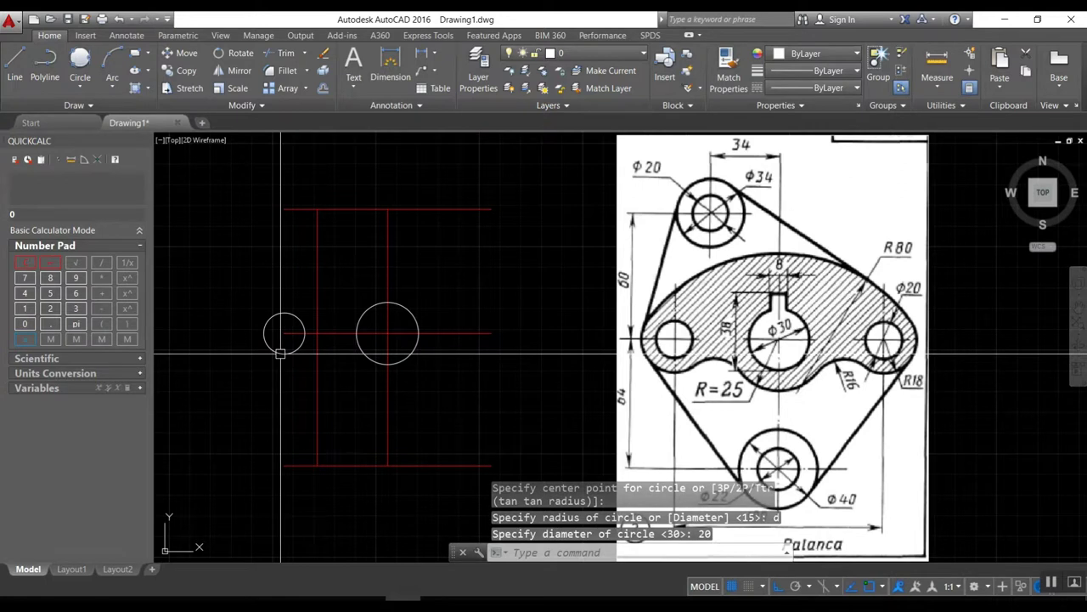
Step: Copy the Ø20 circle to the top of the left vertical and the middle line's right end
text(o)
key(Return)
click(264, 338)
key(Return)
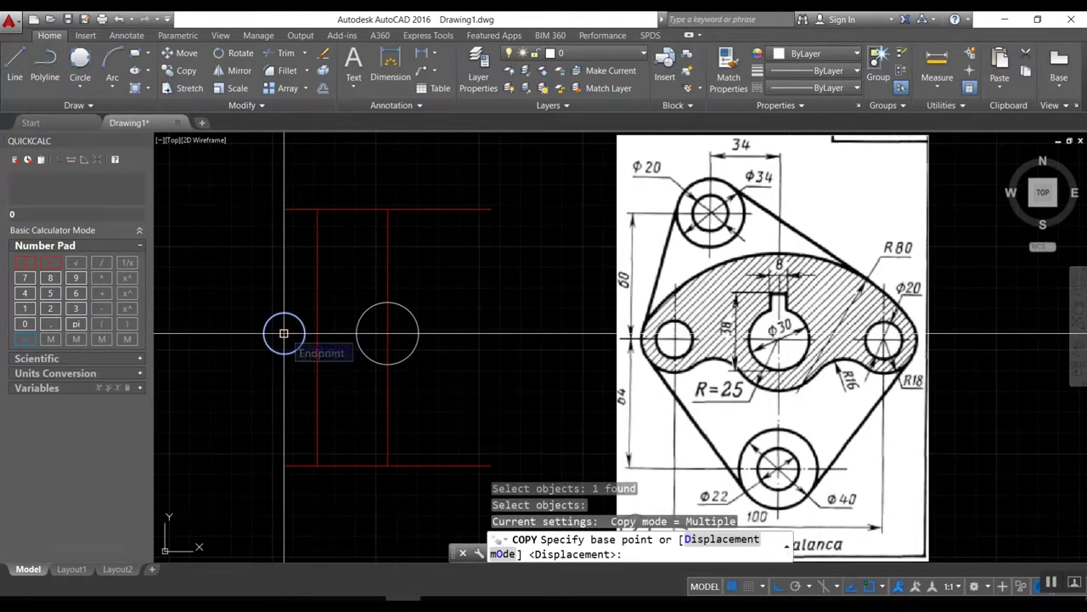
click(284, 332)
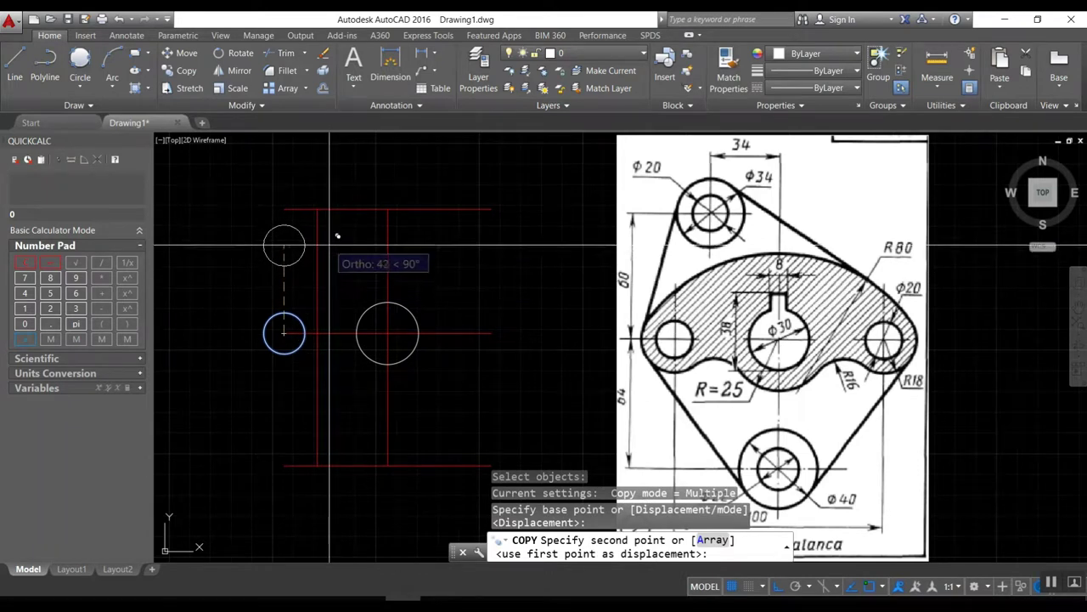
click(317, 209)
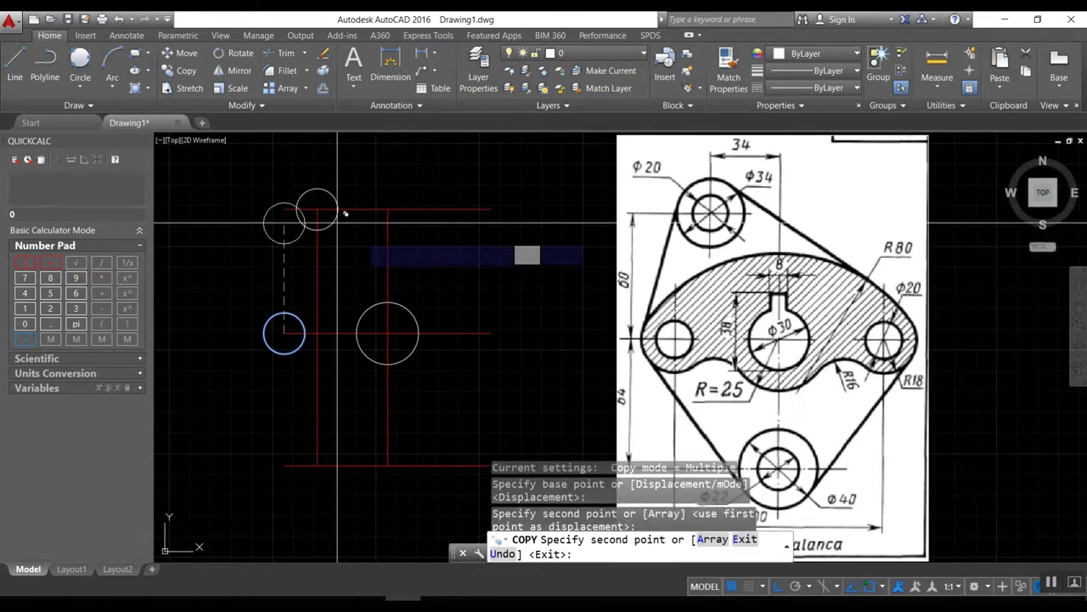
click(491, 332)
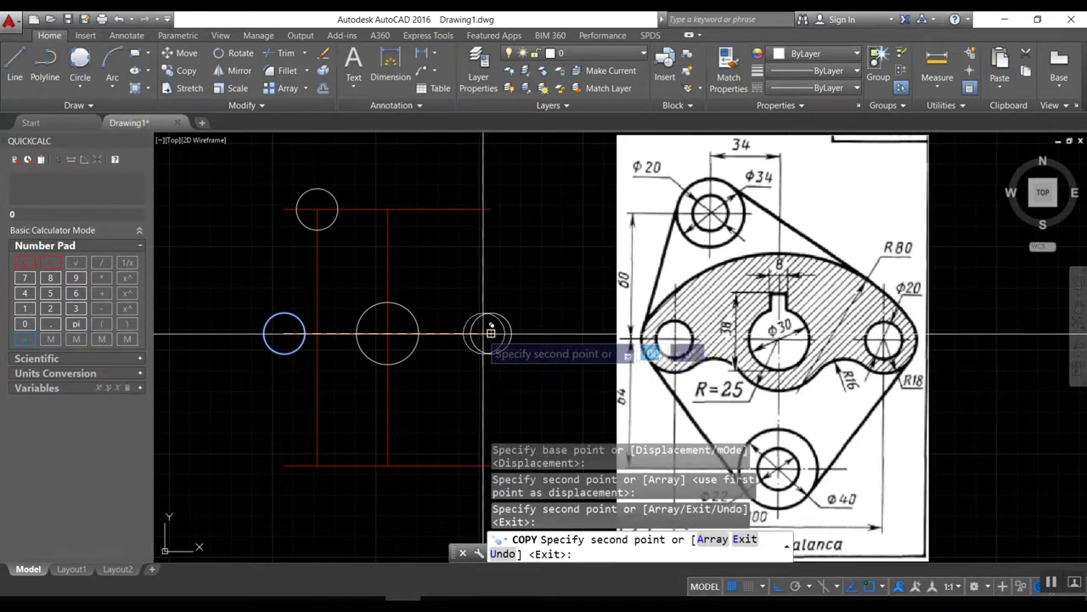
mouse_move(452, 345)
middle_down()
mouse_move(483, 286)
mouse_move(503, 298)
middle_up()
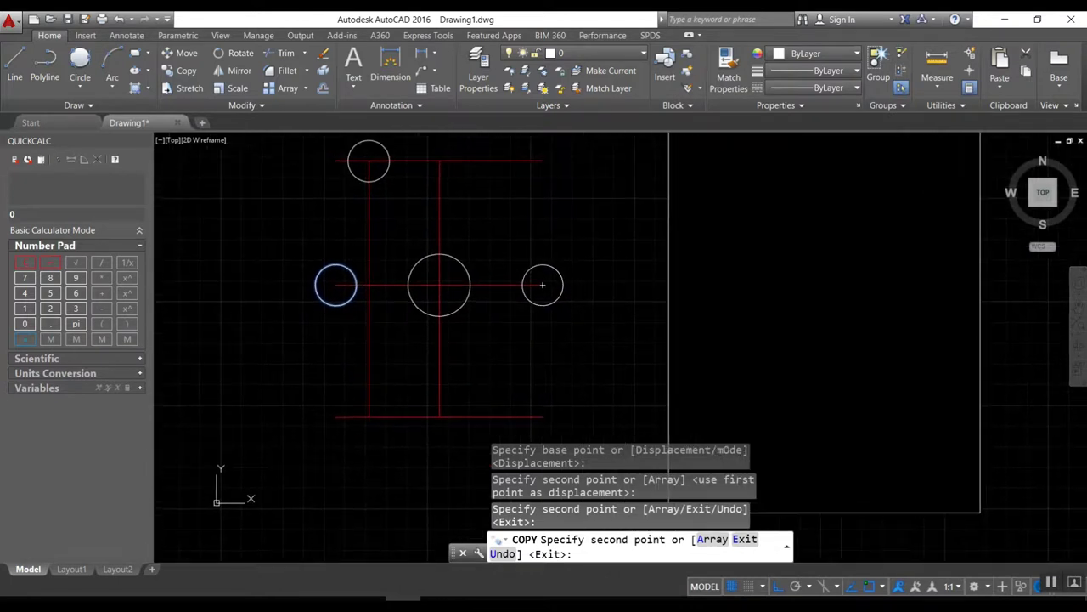
Step: Draw concentric Ø22 and Ø40 circles at the lower line intersection for the bottom boss
key(Escape)
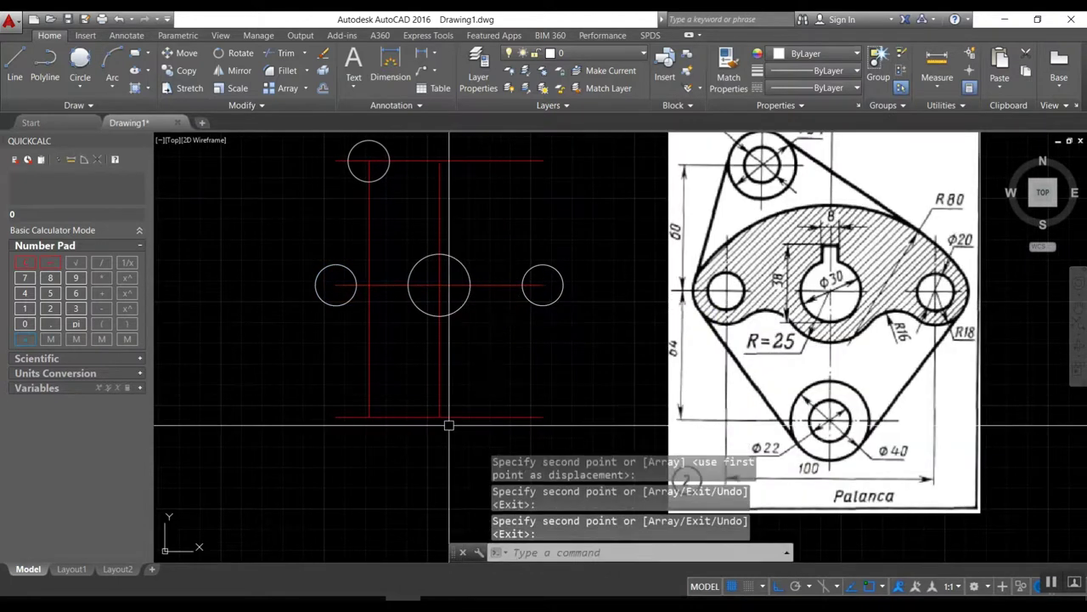
text(c)
key(Return)
click(438, 417)
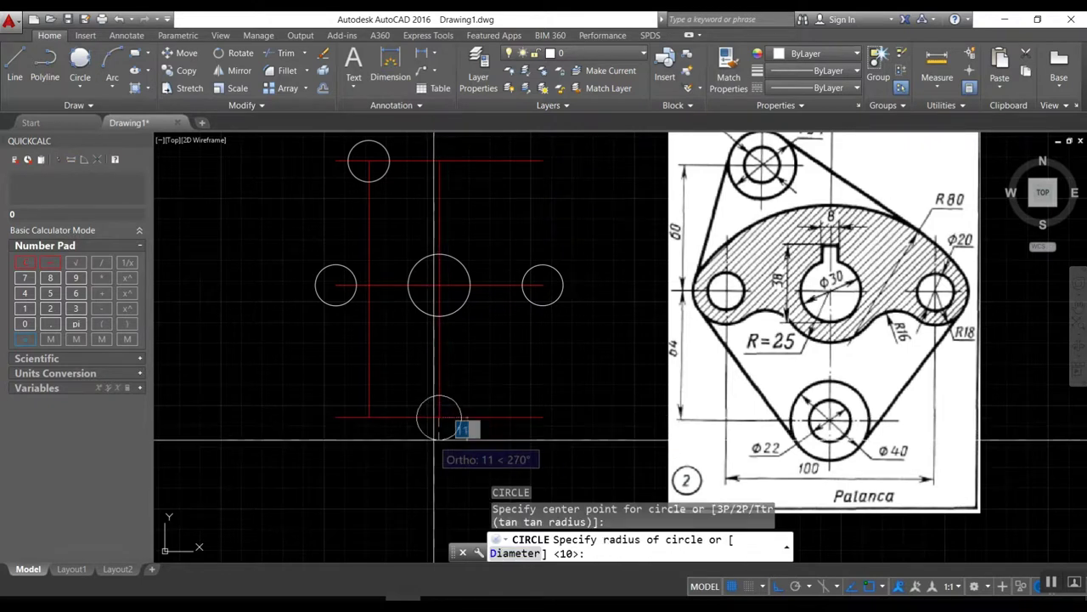
text(d)
key(Return)
text(22)
key(Return)
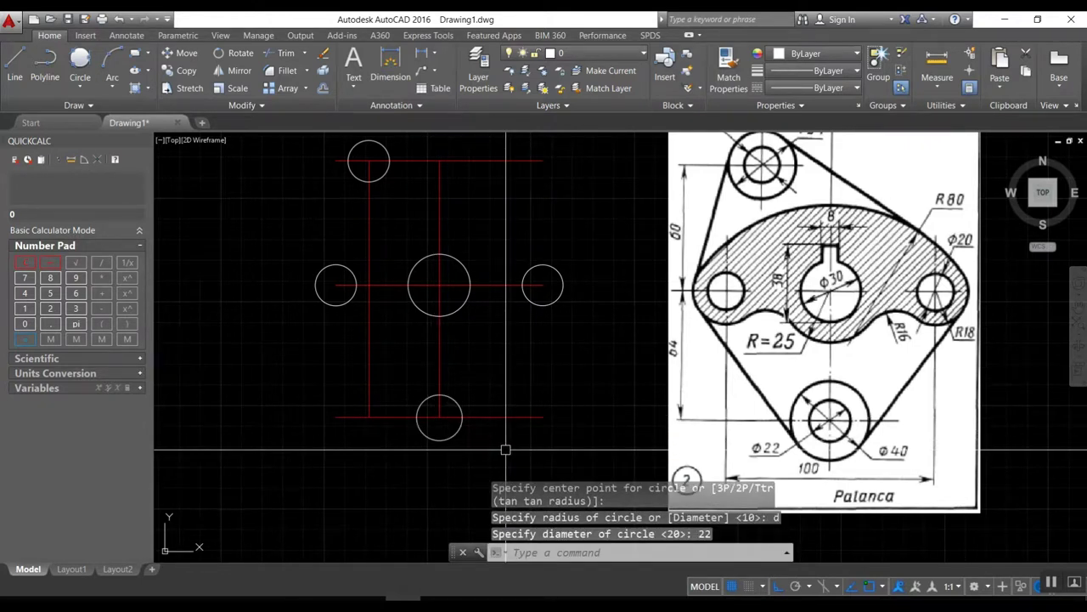
text(c)
key(Return)
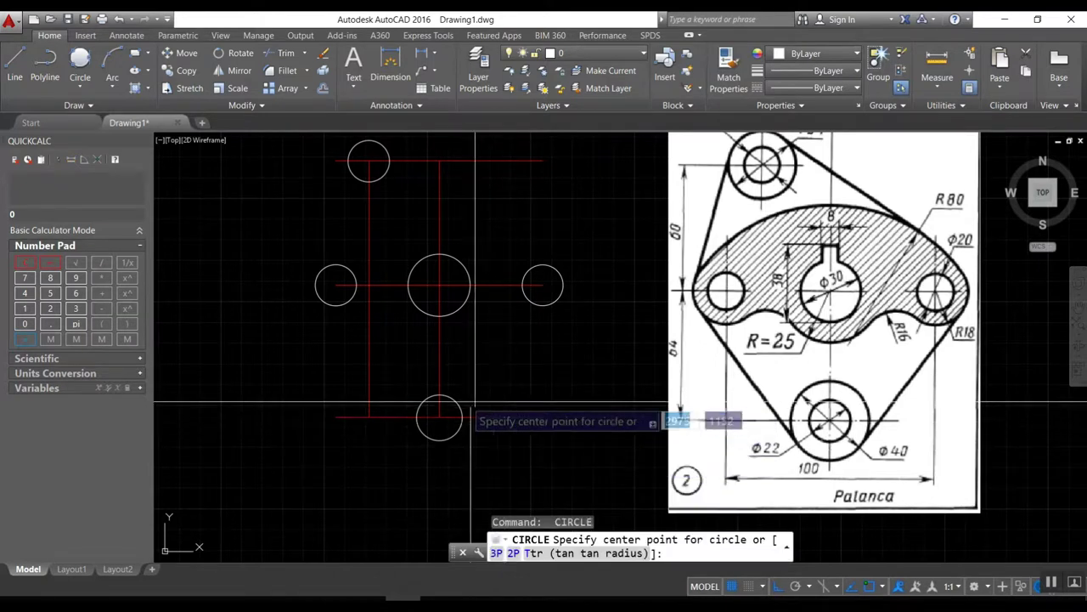
click(438, 417)
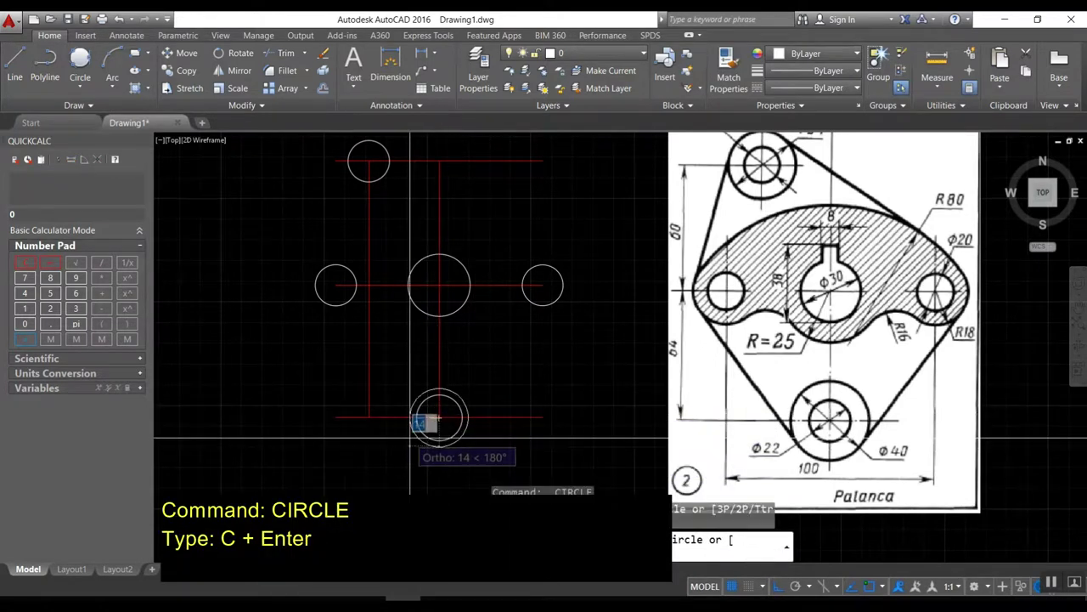
text(d)
key(Return)
key(Return)
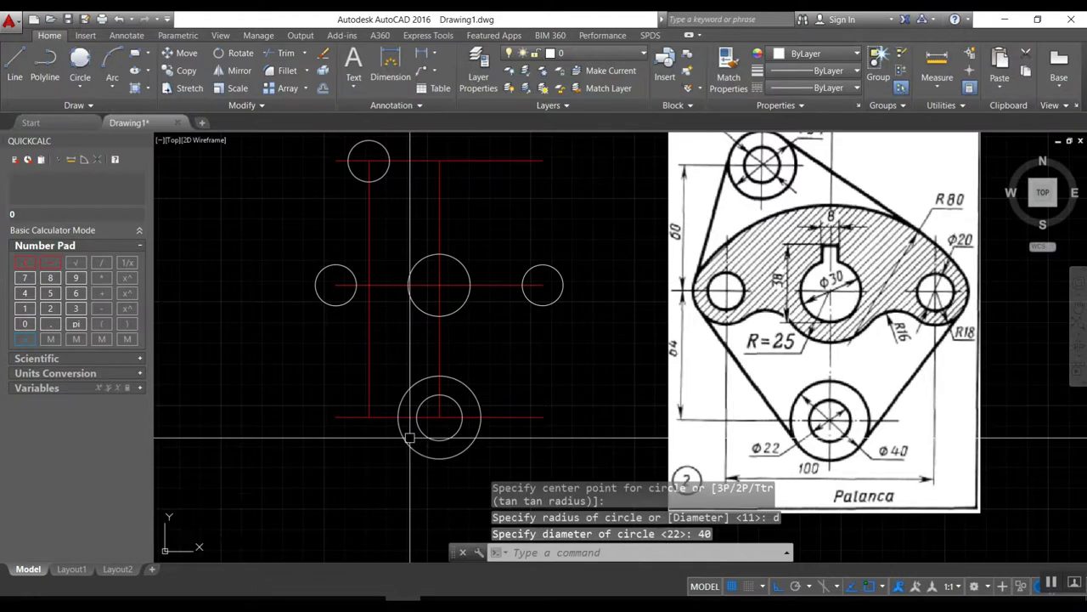
middle_drag(410, 438, 403, 458)
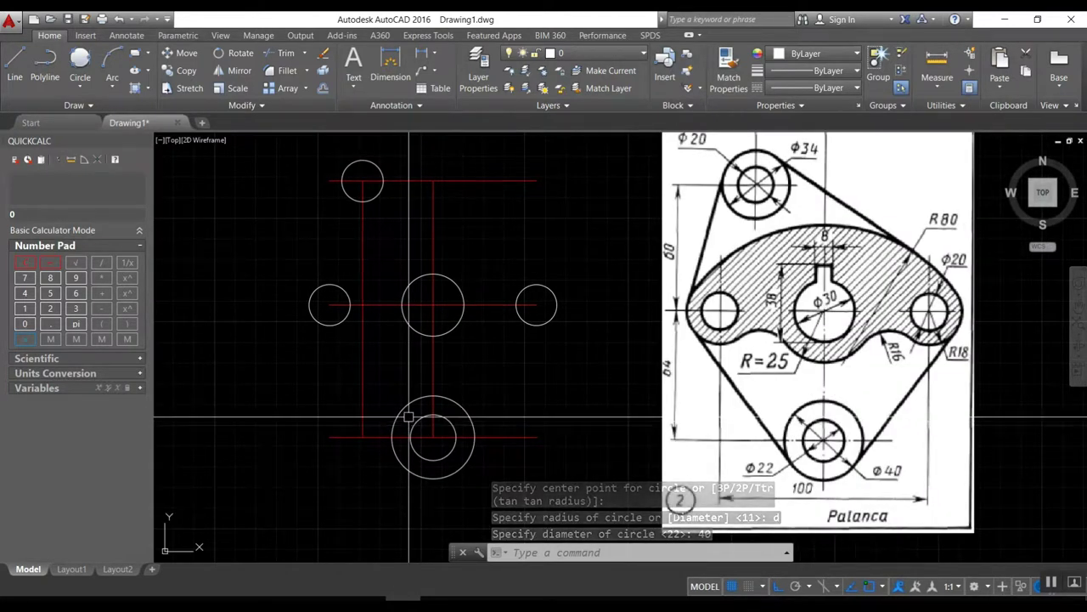
Step: Add a Ø34 circle around the top hole and an R18 circle around the left hole
key(Return)
click(361, 180)
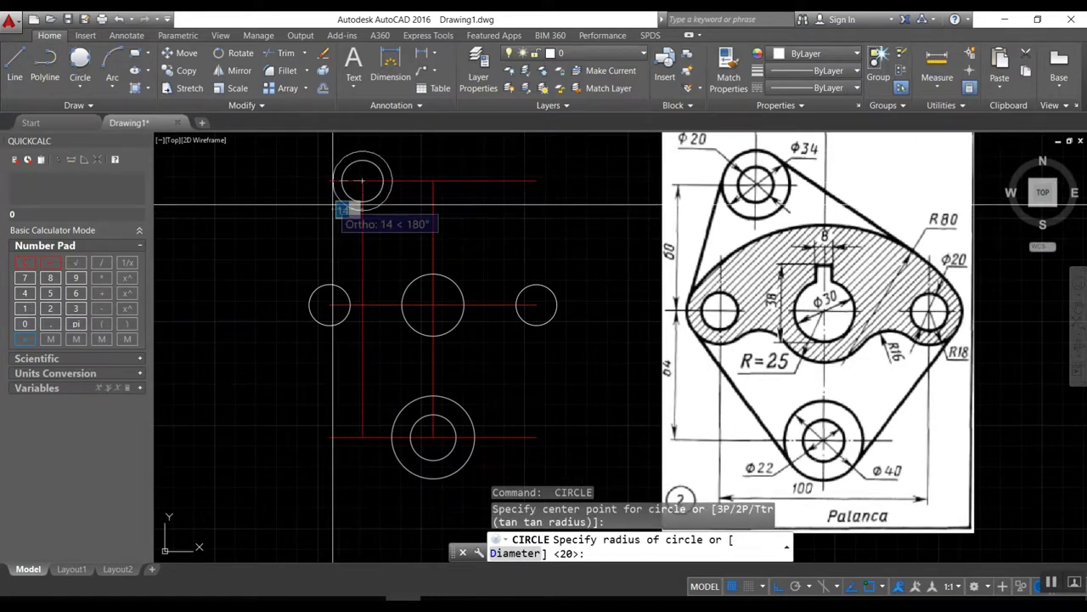
text(d)
key(Return)
text(34)
key(Return)
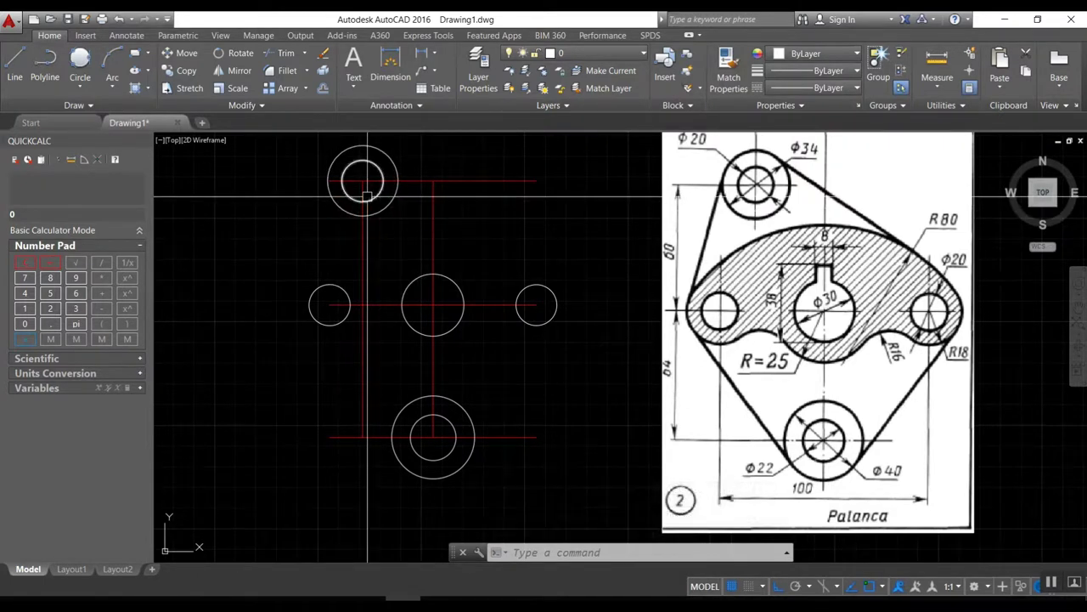
key(Return)
click(328, 305)
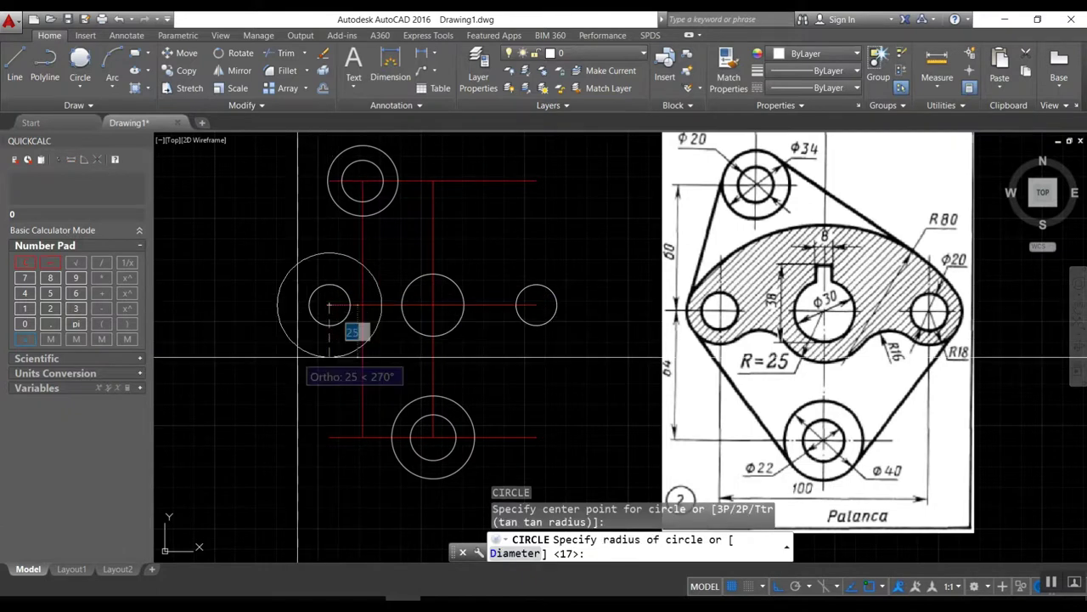
key(Return)
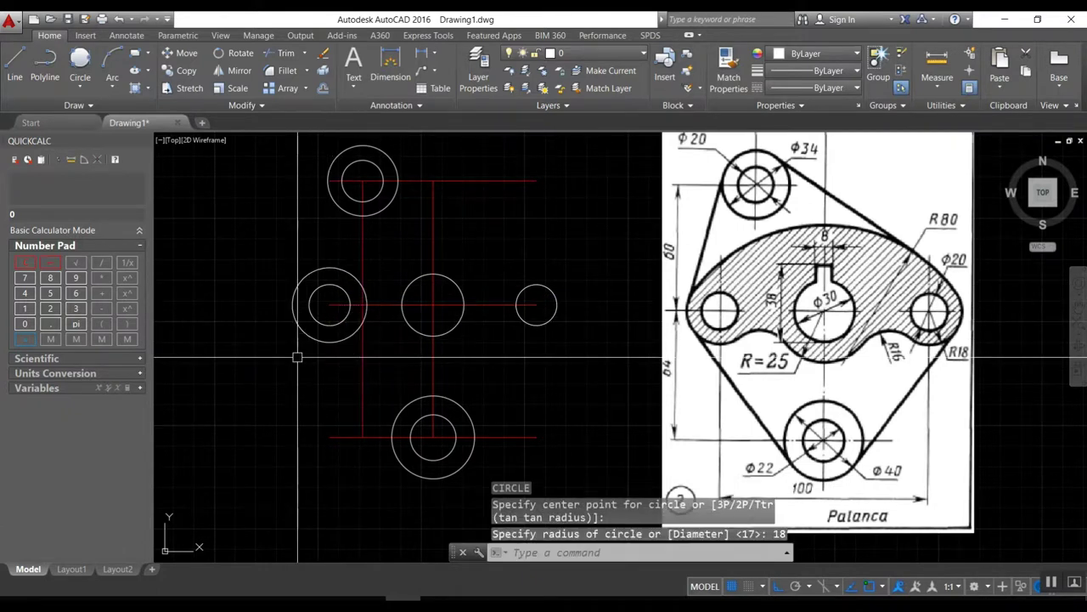
Step: Copy the R18 ring from the left hole centre onto the right hole centre
text(c)
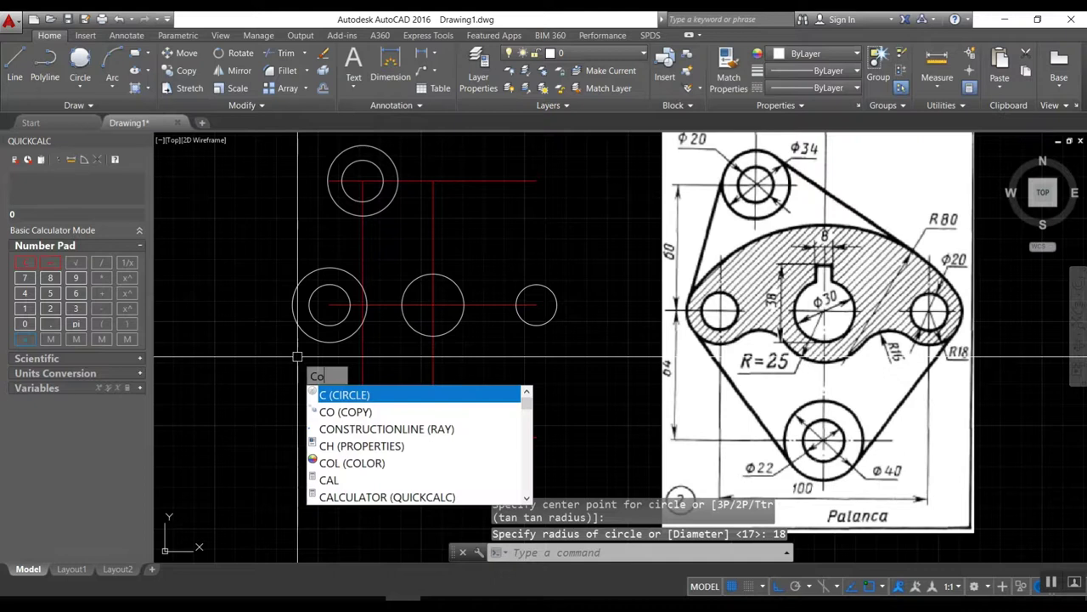
key(Return)
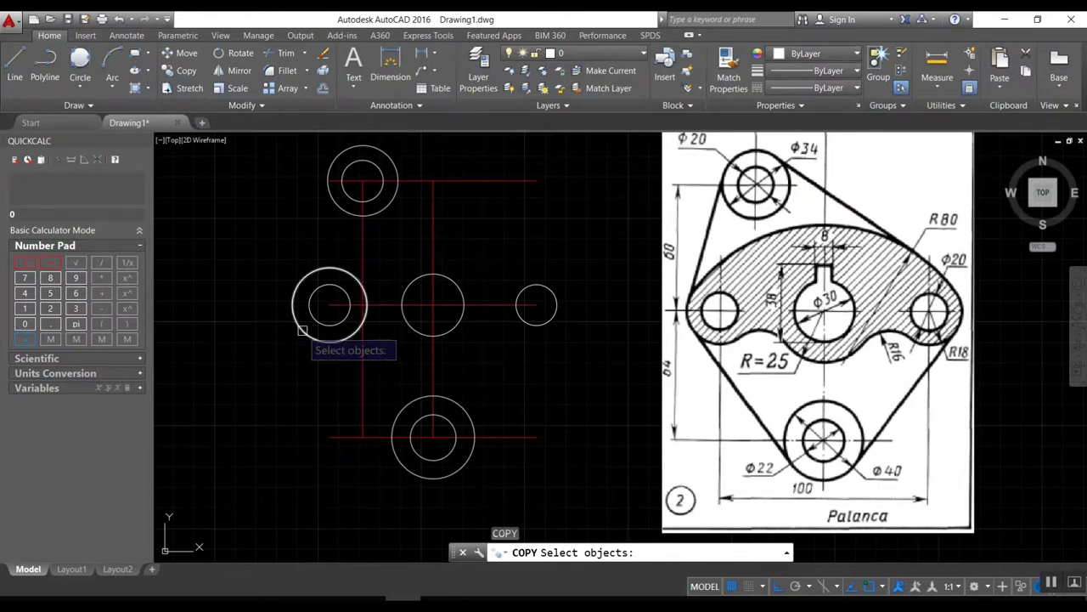
click(302, 330)
key(Return)
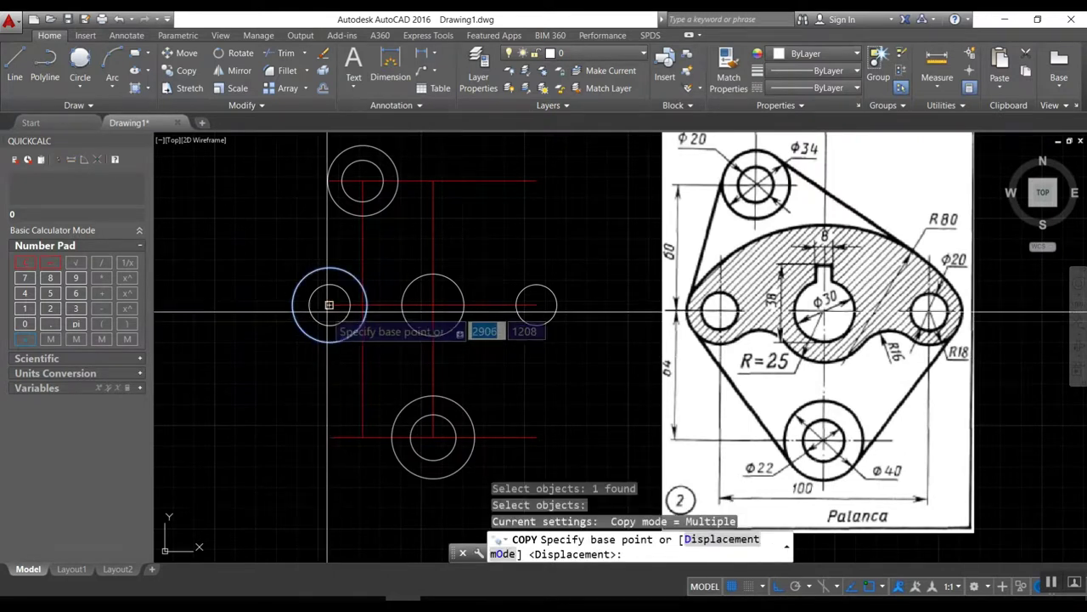
click(329, 304)
click(535, 304)
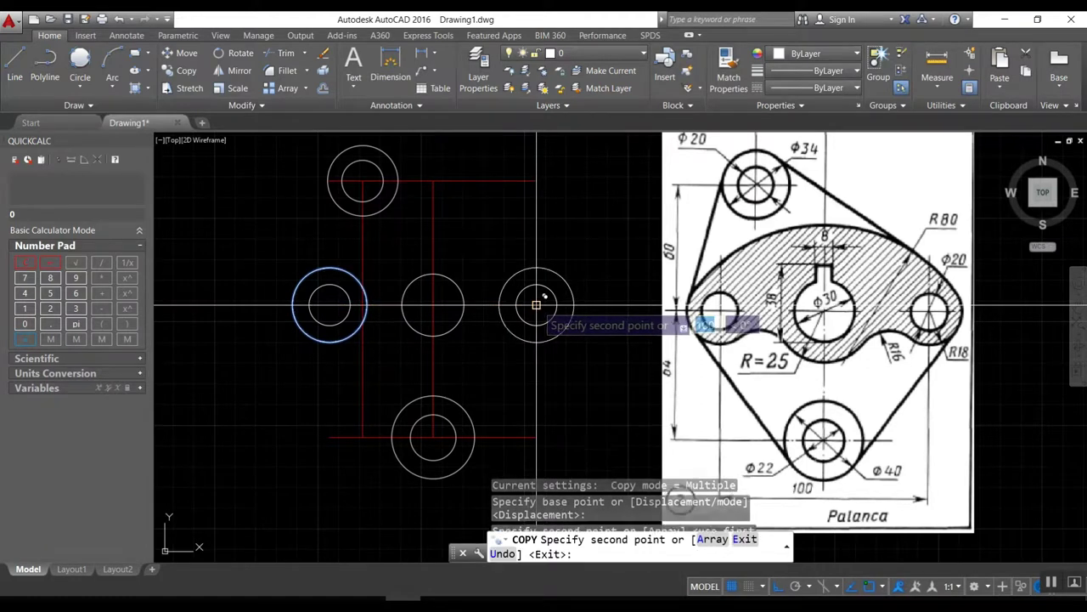
key(Return)
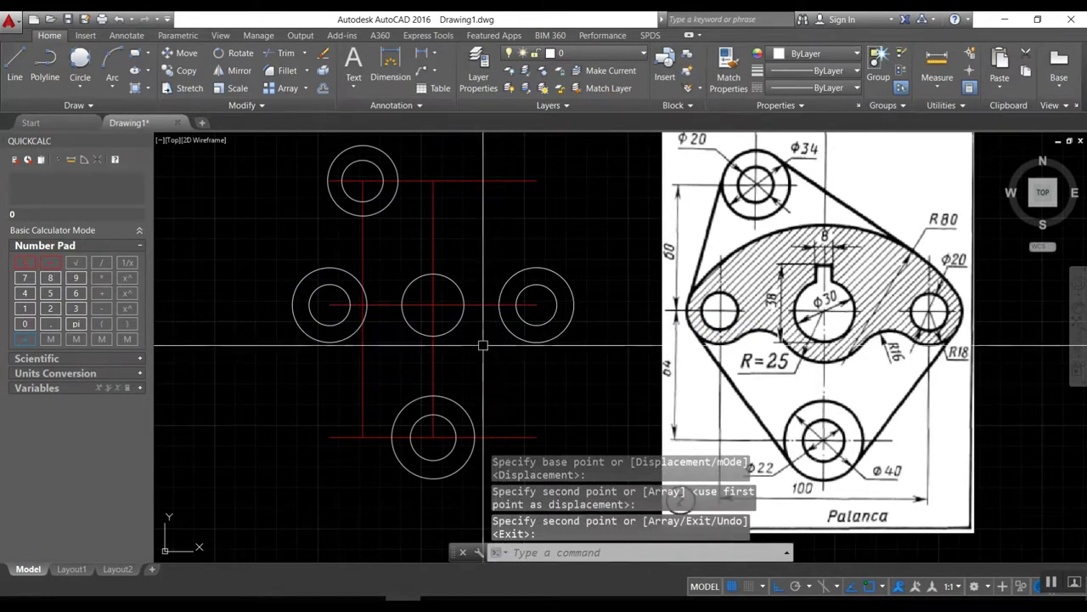
Step: Draw an R25 circle concentric with the central hole
text(c)
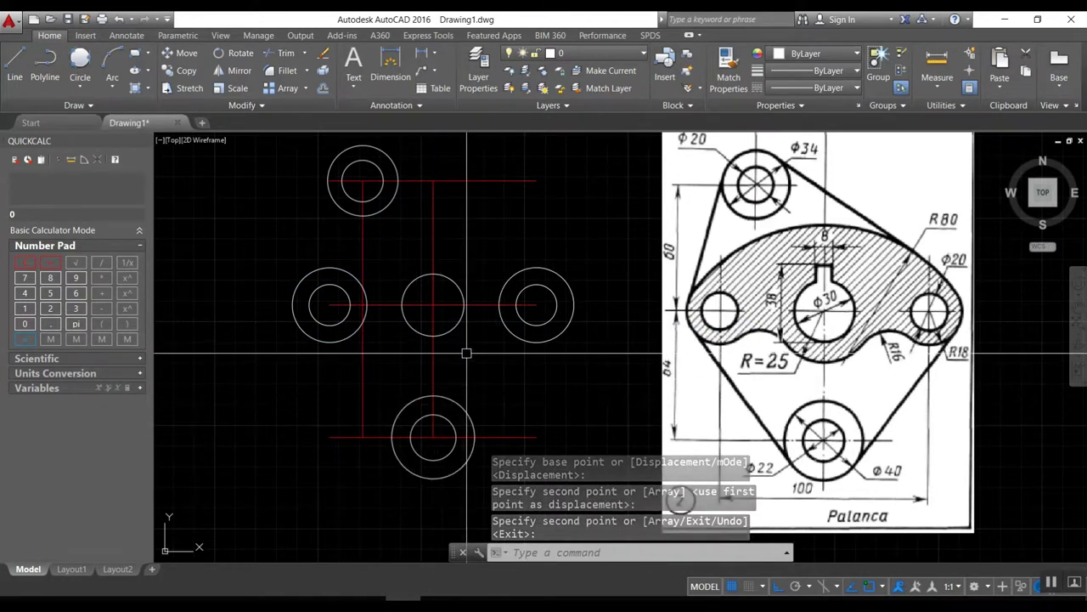
key(Return)
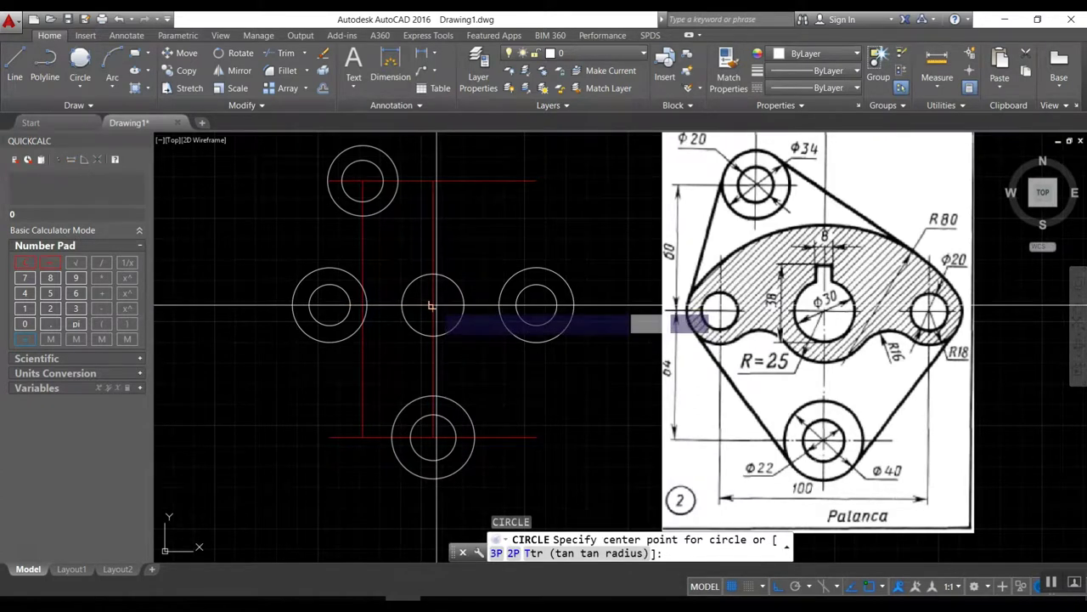
scroll(431, 306, up, 4)
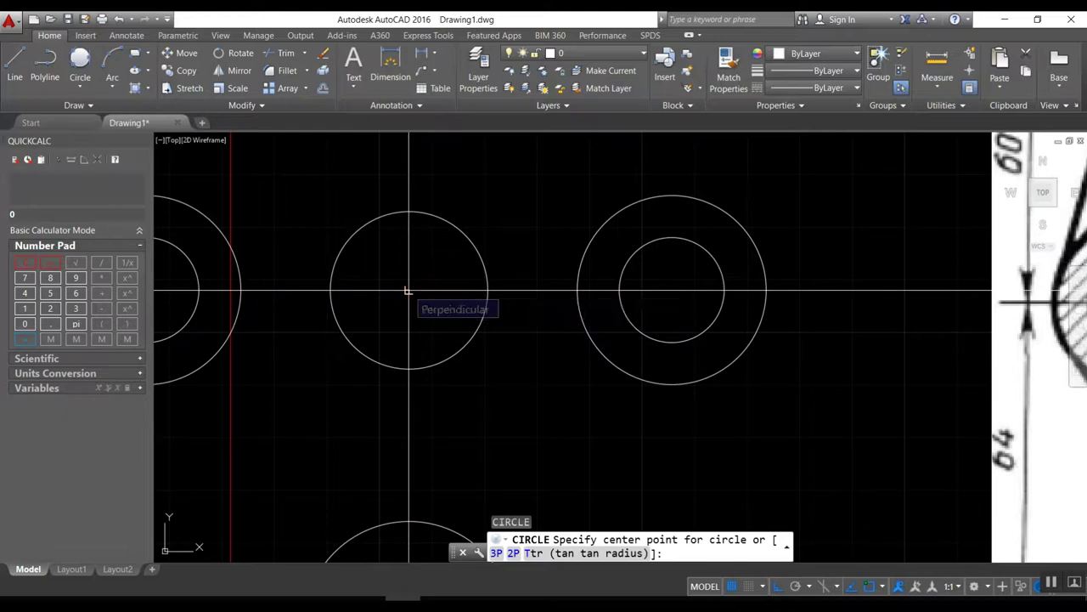
click(409, 290)
scroll(374, 374, down, 1)
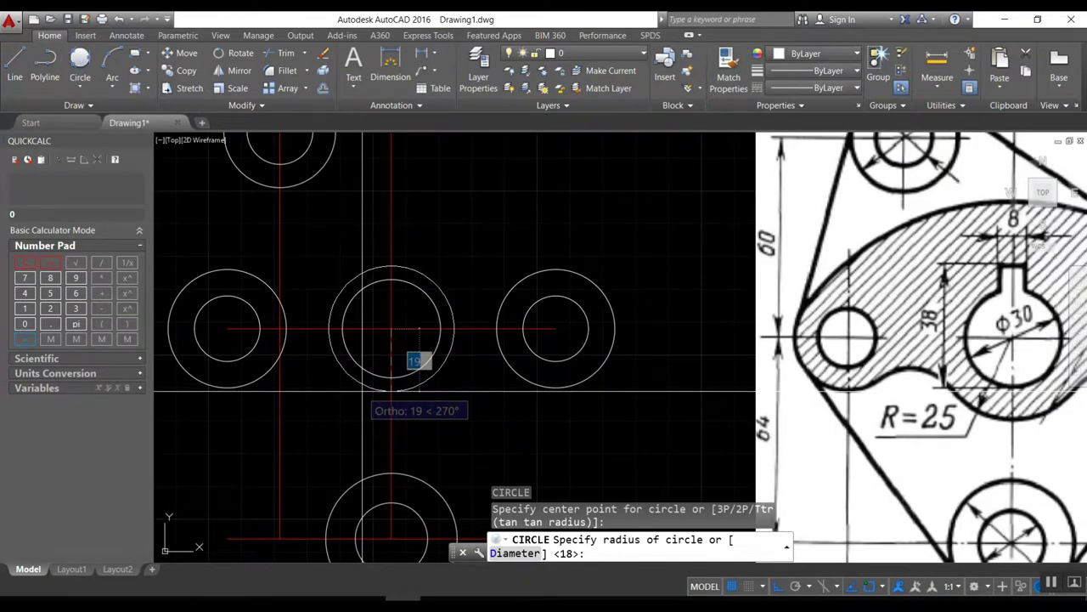
key(Return)
scroll(362, 391, down, 1)
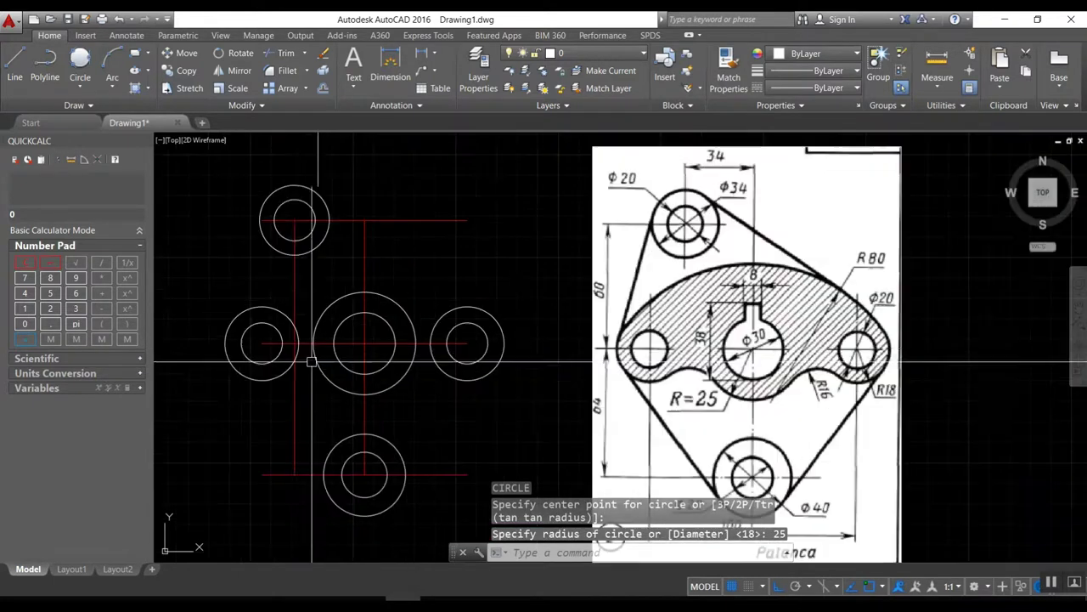
Step: Draw an R16 tangent-tangent-radius circle touching the R25 circle and the left R18 ring
key(Return)
text(ttr)
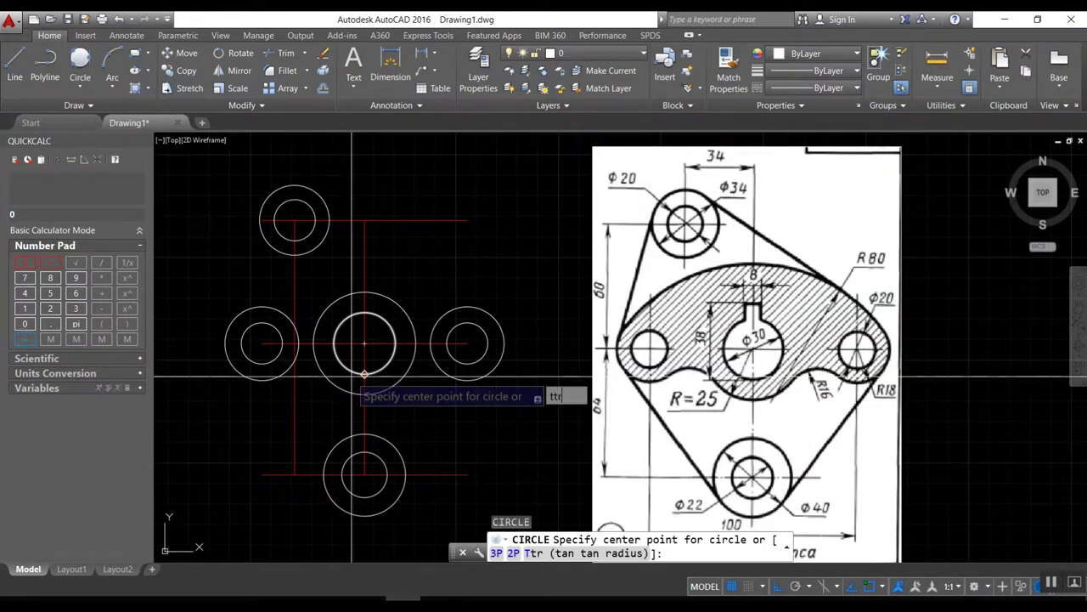
key(Return)
click(282, 374)
click(260, 379)
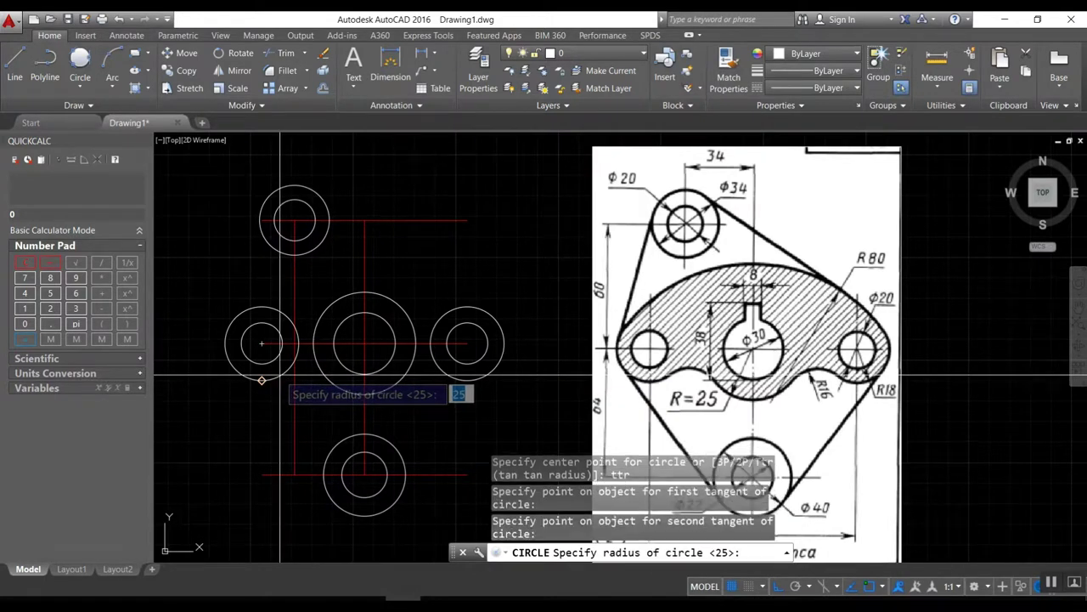
text(6)
key(Return)
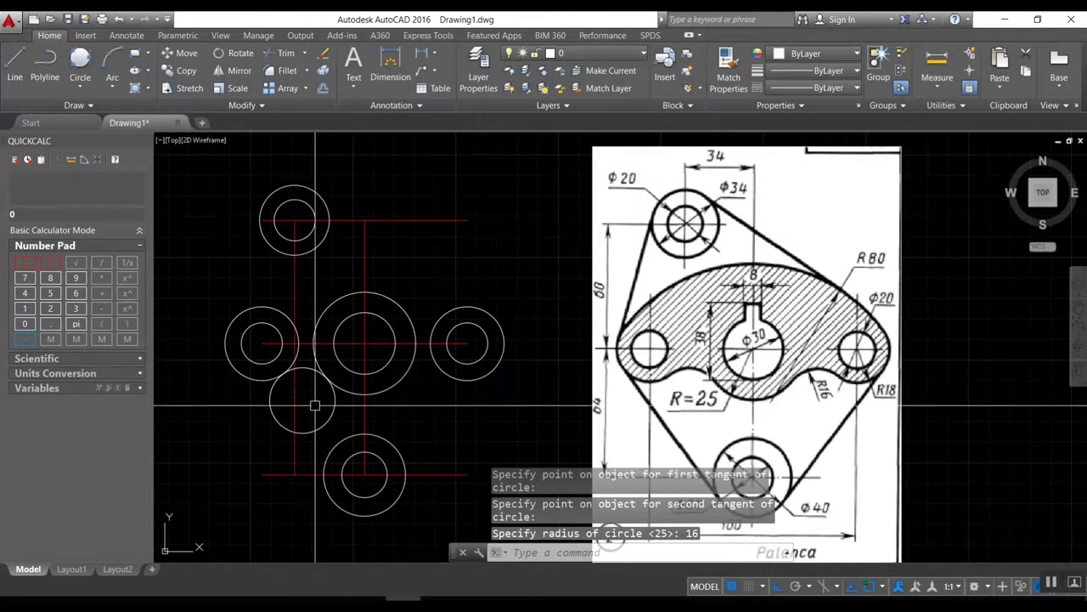
Step: Trim the R16 circle to an arc between the R25 circle and the left R18 ring
text(tr)
key(Return)
click(316, 357)
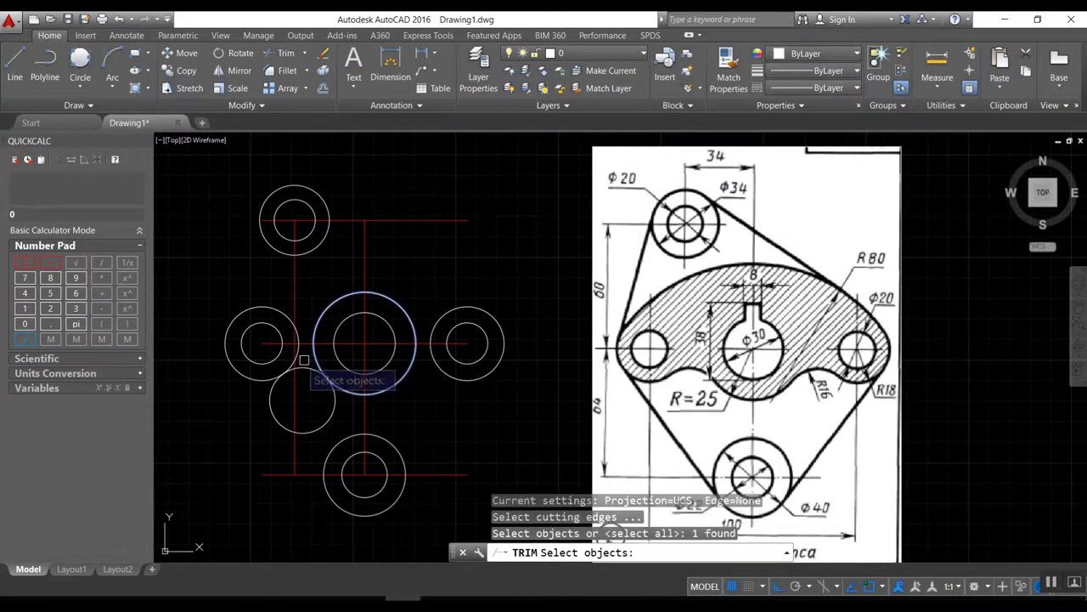
click(260, 375)
key(Return)
click(271, 397)
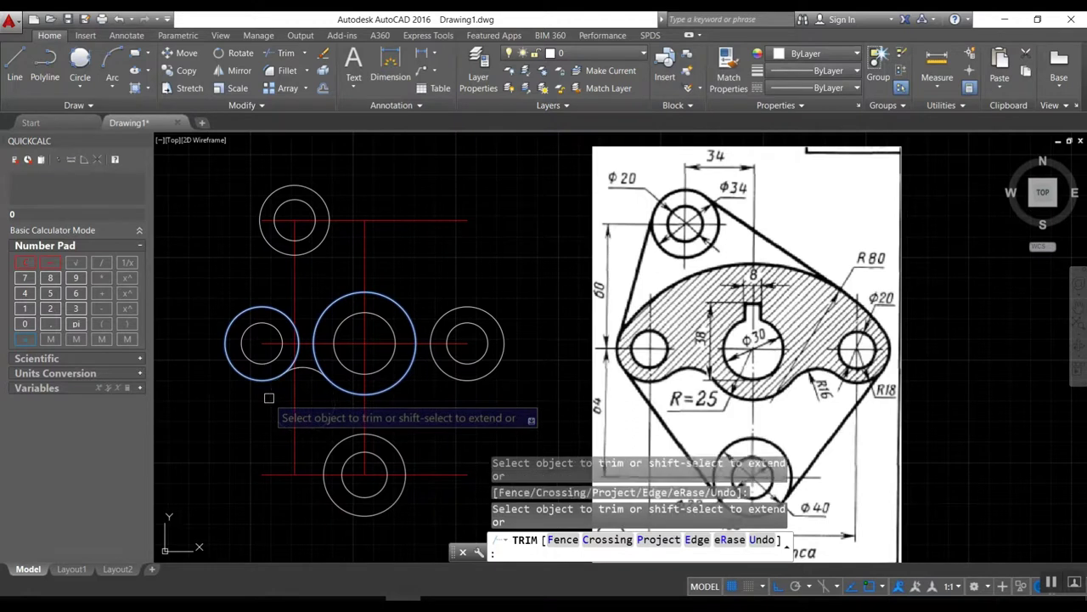
key(Return)
Step: Mirror the R16 arc about the vertical axis to the right side
text(mi)
key(Return)
click(310, 374)
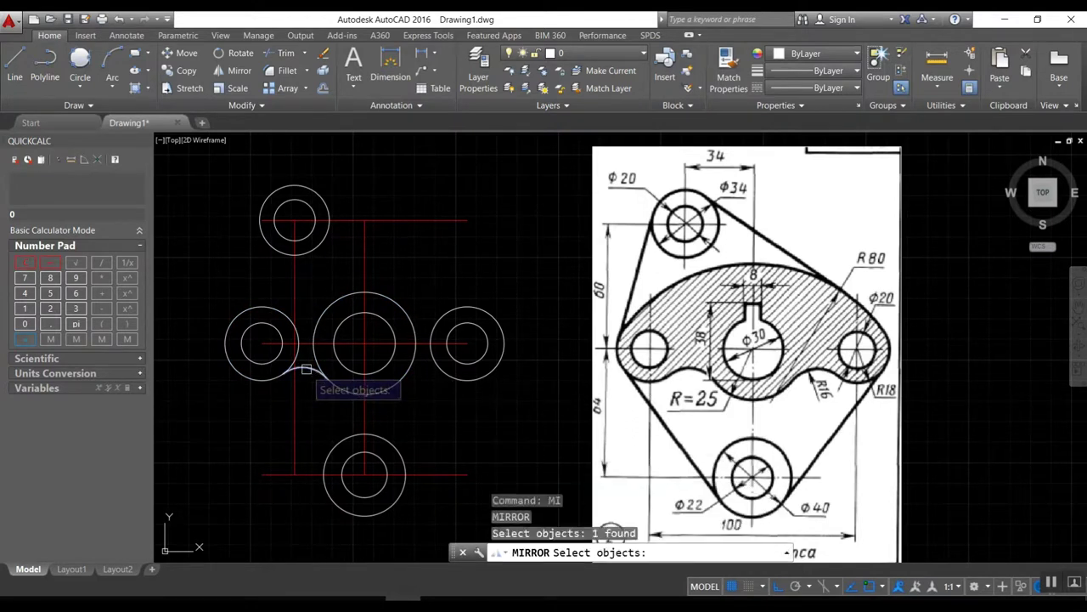
key(Return)
click(378, 483)
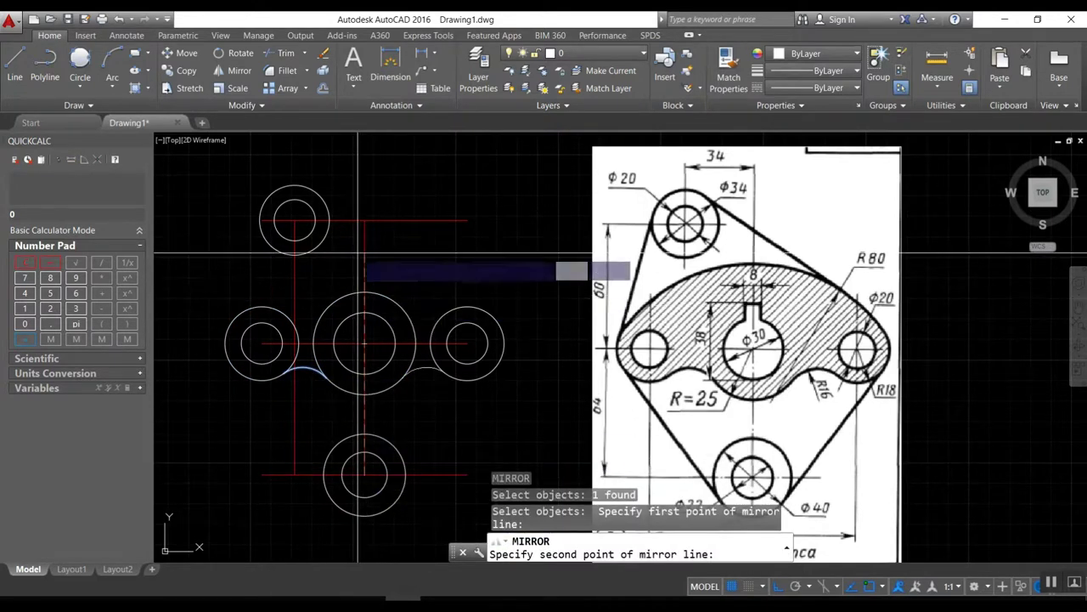
click(358, 255)
key(Return)
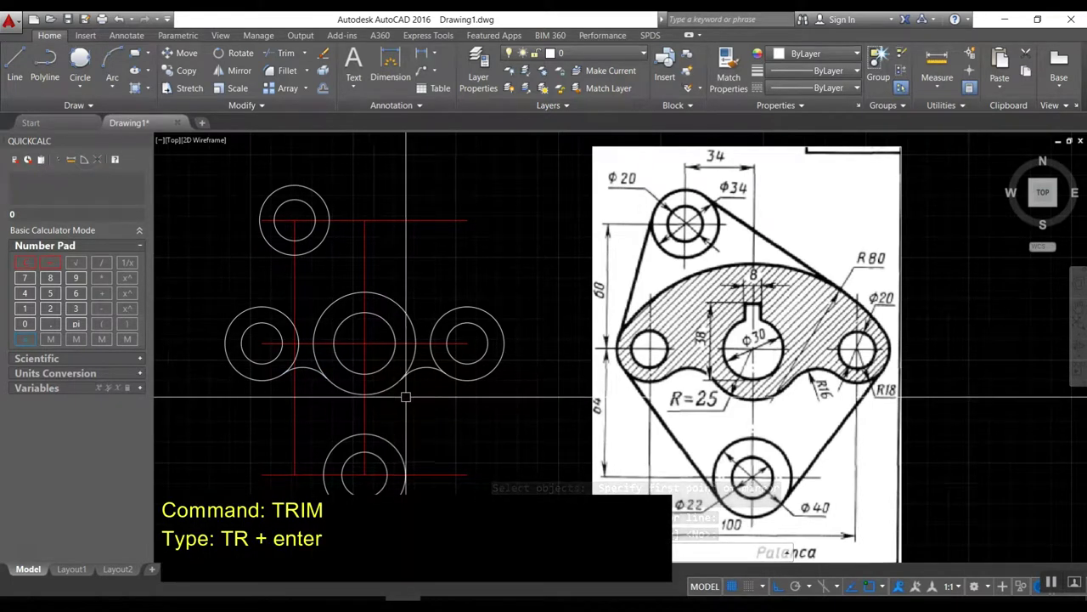
Step: Trim away the upper part of the R25 circle, leaving its lower arc
text(tr)
key(Return)
click(417, 372)
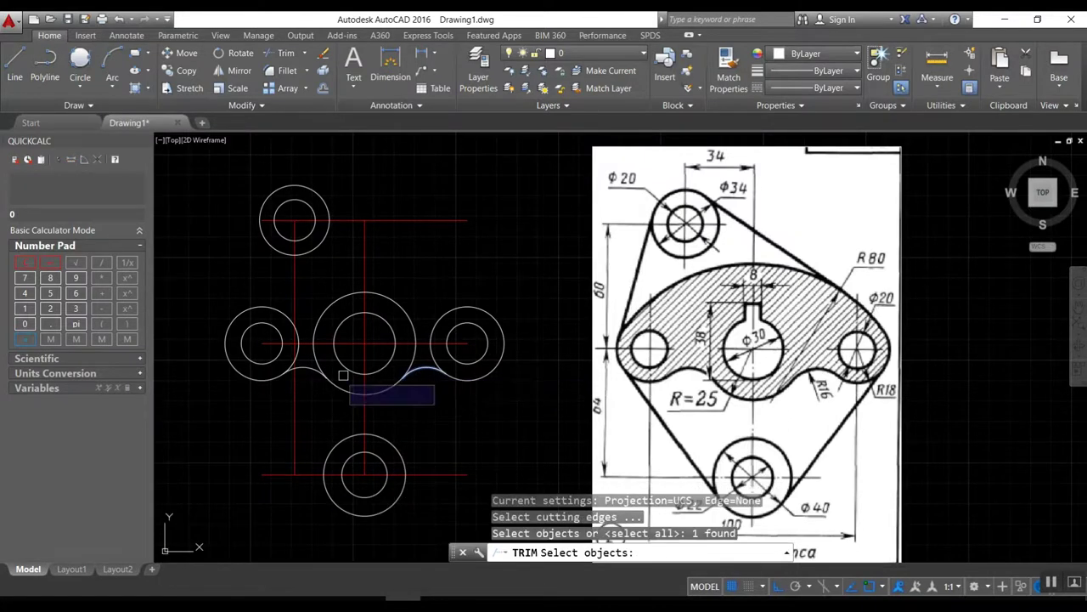
key(Return)
click(367, 291)
key(Return)
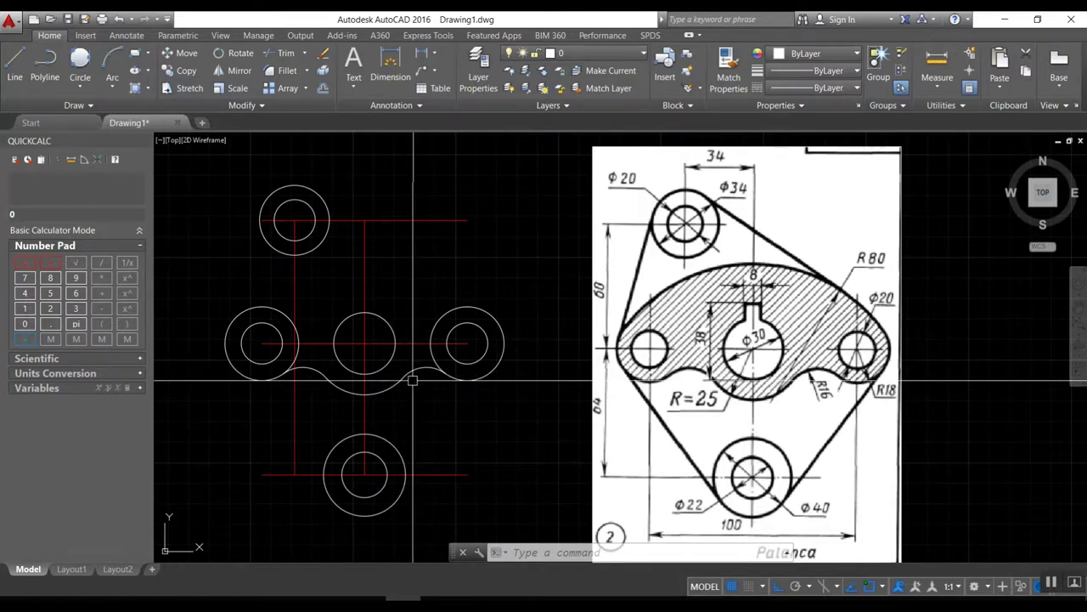
Step: Copy the horizontal red centre line to a second position just below it
key(Escape)
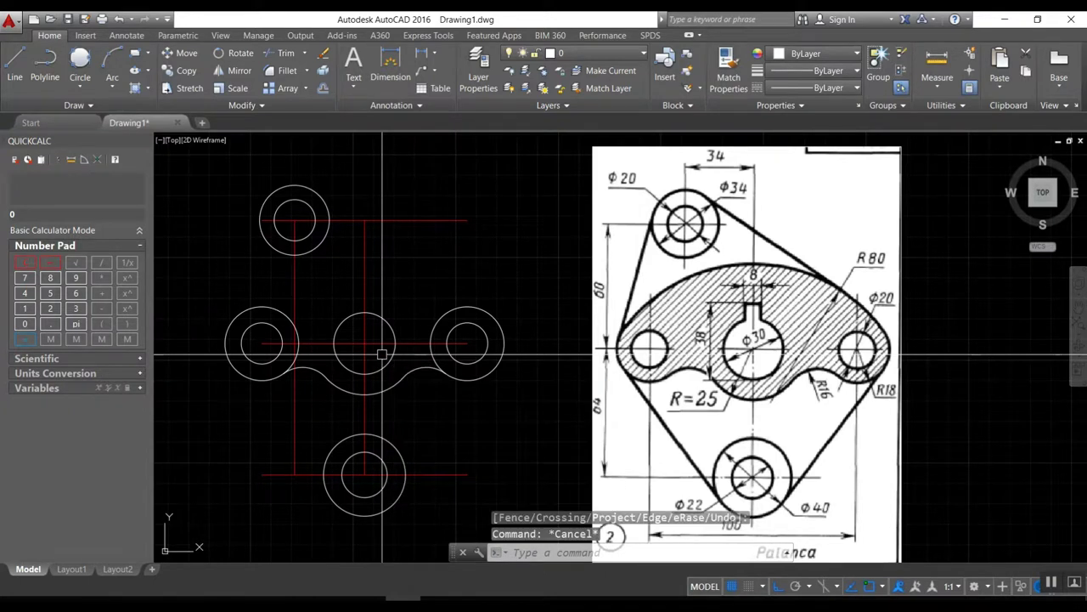
text(co)
key(Return)
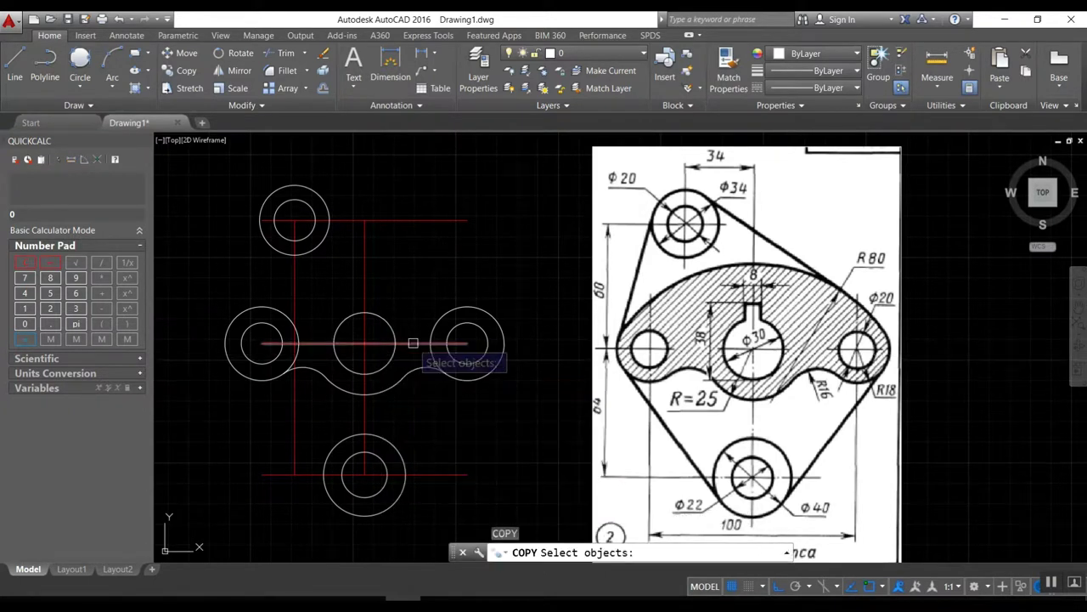
click(363, 344)
key(Return)
click(363, 344)
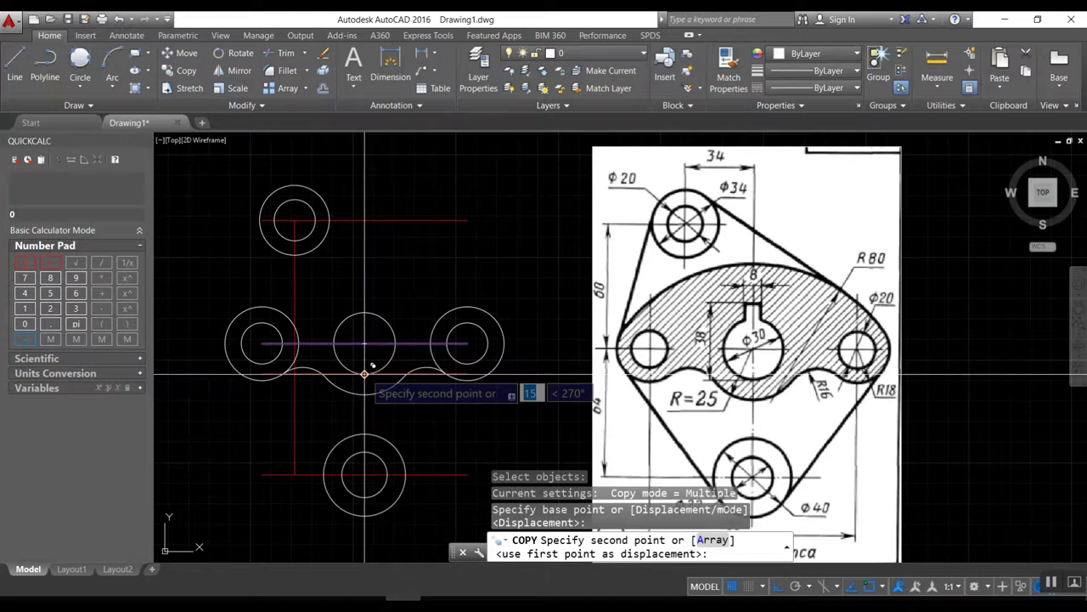
click(363, 372)
key(Return)
Step: Offset the horizontal line 38 units above the hole centre
text(o)
key(Return)
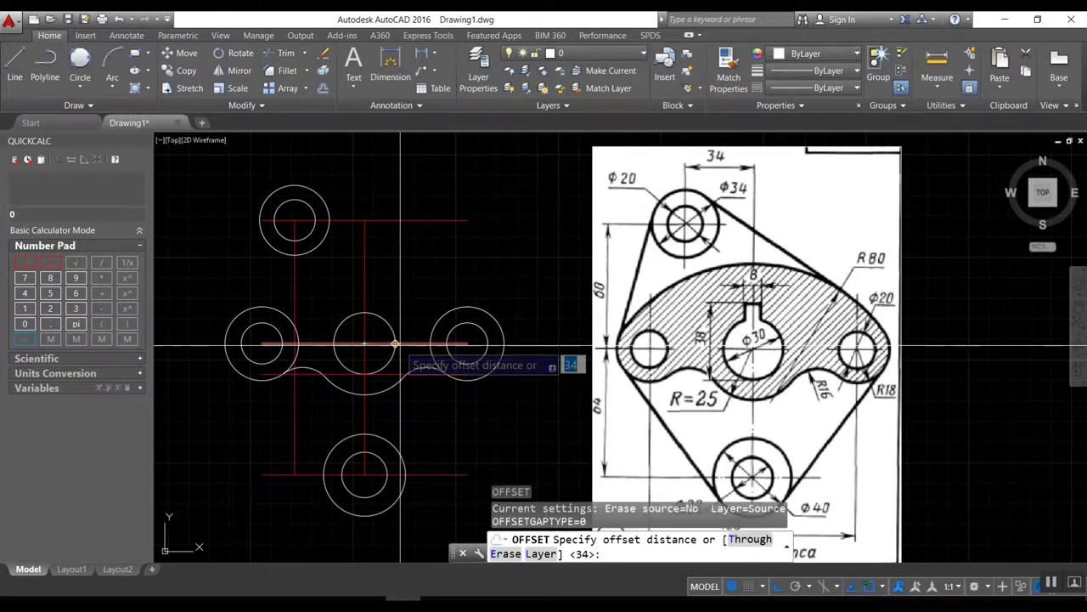
key(Return)
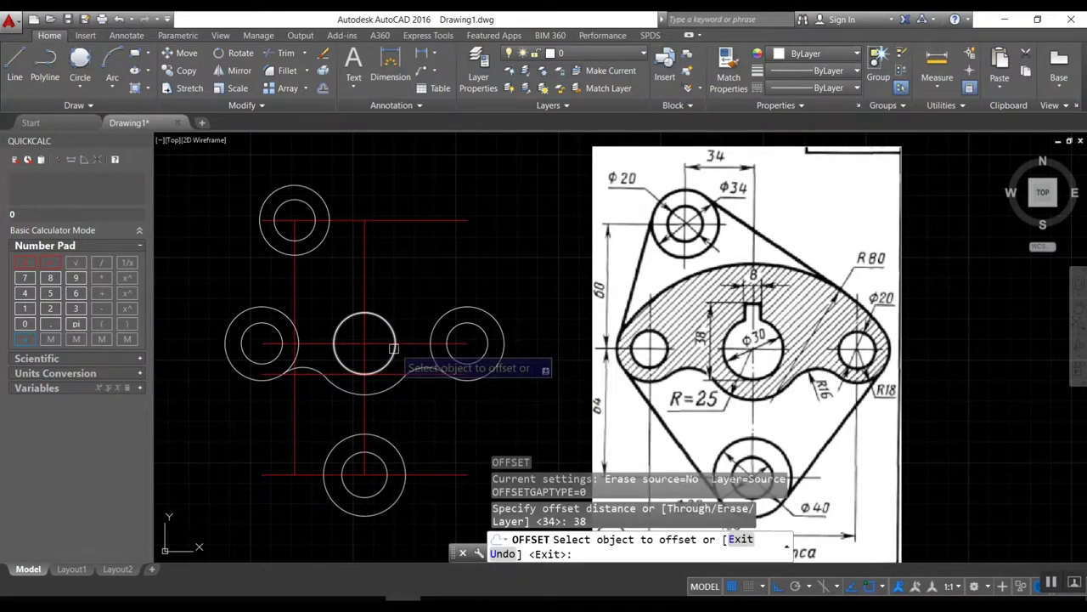
click(379, 374)
click(399, 288)
key(Return)
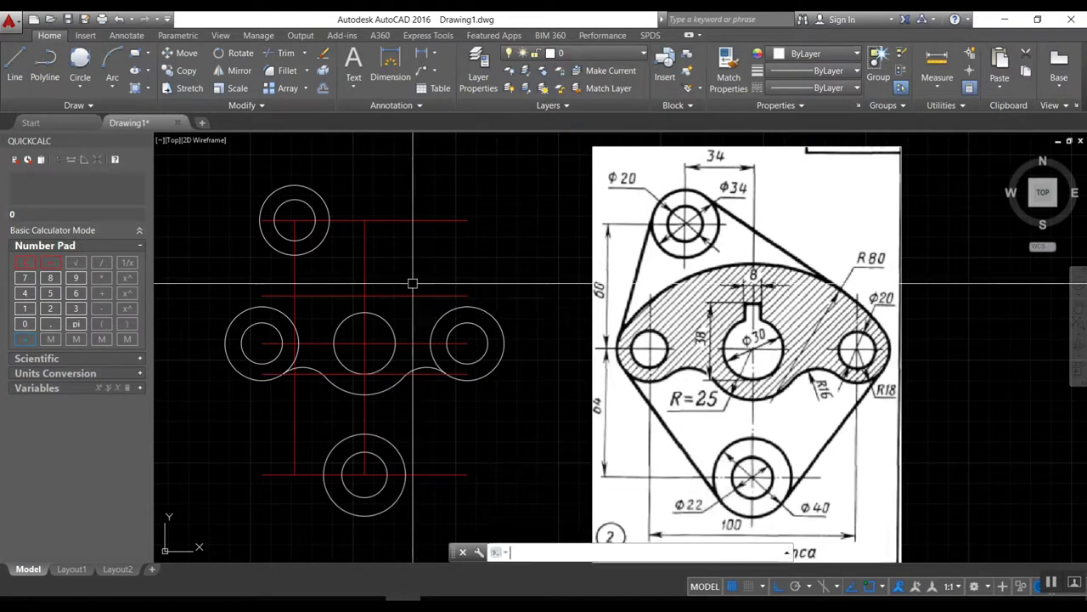
Step: Offset the vertical centre line 4 units to each side for the slot walls
key(Return)
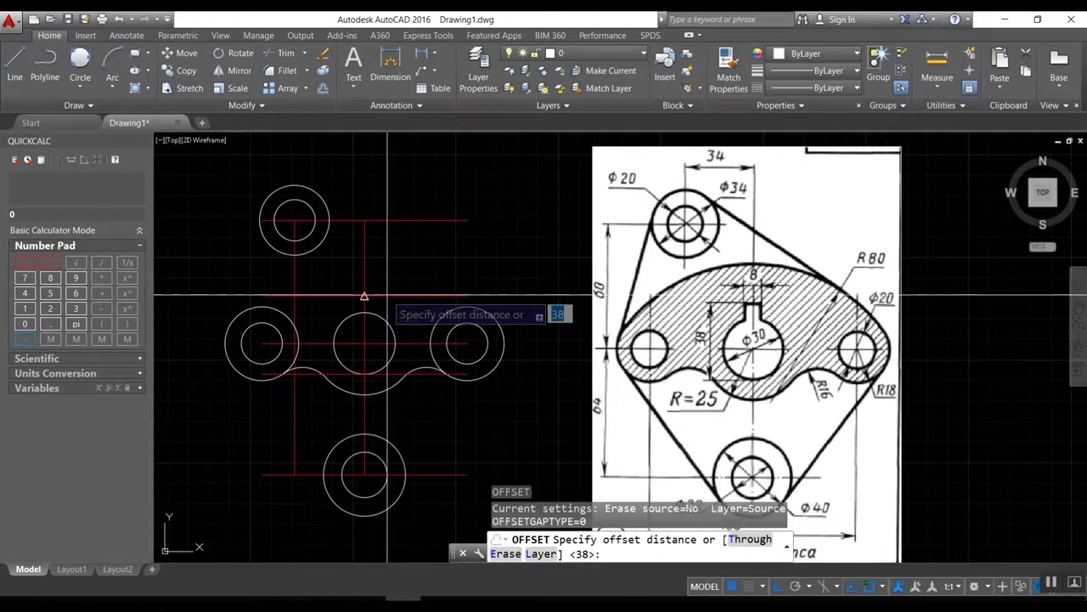
text(4)
key(Return)
click(366, 306)
click(378, 307)
click(363, 293)
click(341, 306)
key(Return)
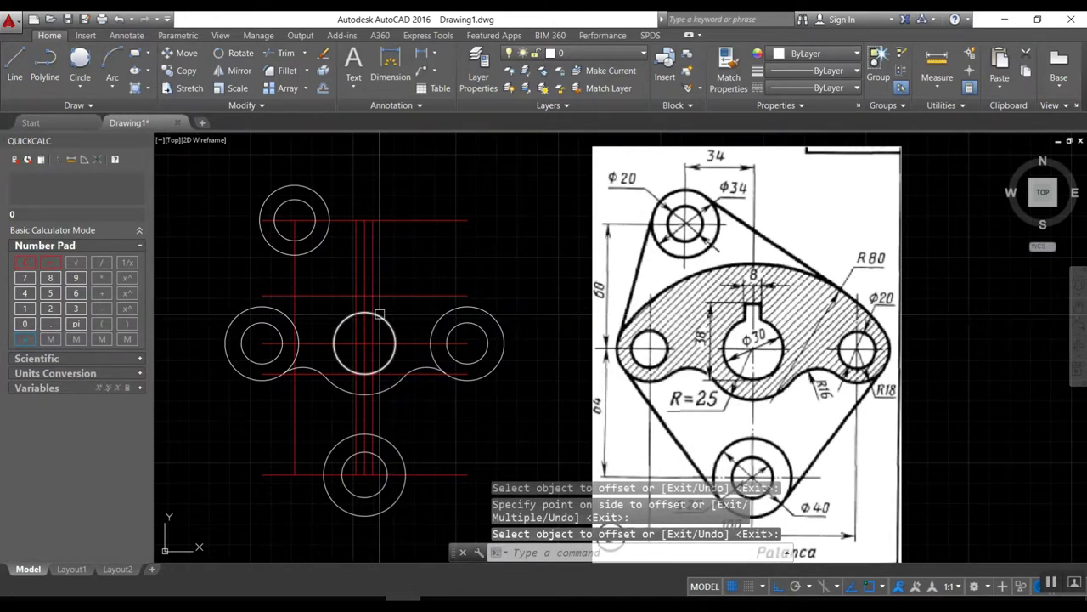
text(tr)
key(Return)
scroll(374, 312, up, 2)
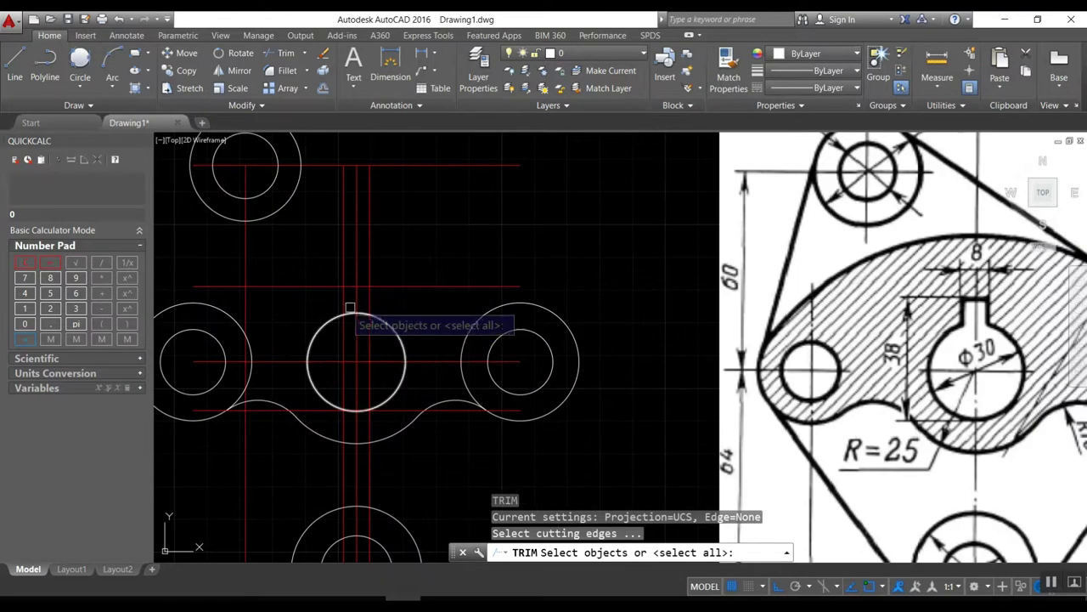
Step: Trim the vertical slot lines above the slot top using windowed cutting edges
click(391, 416)
click(327, 272)
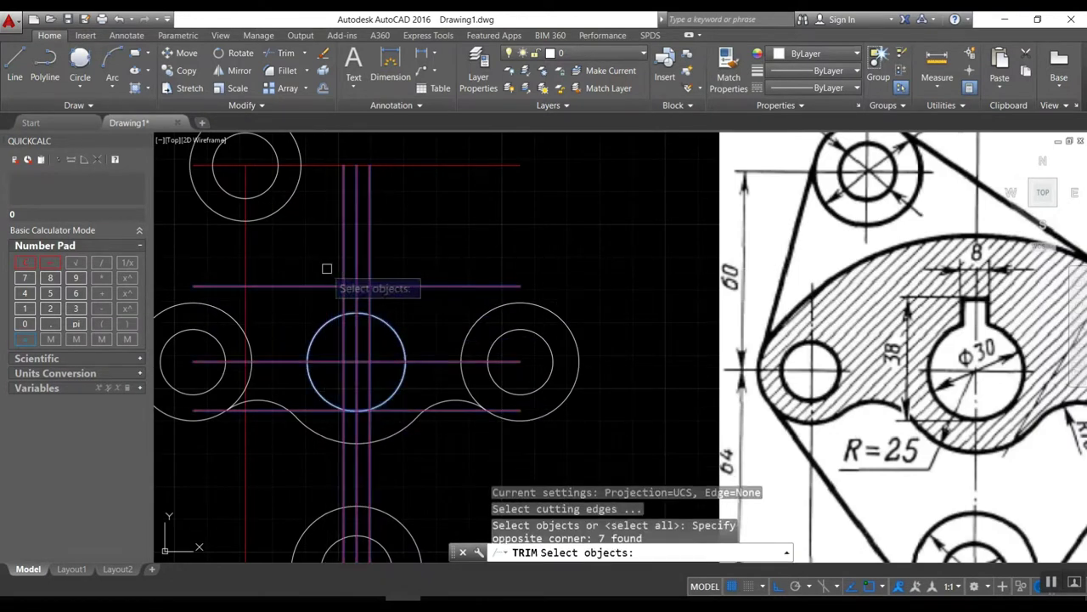
key(Return)
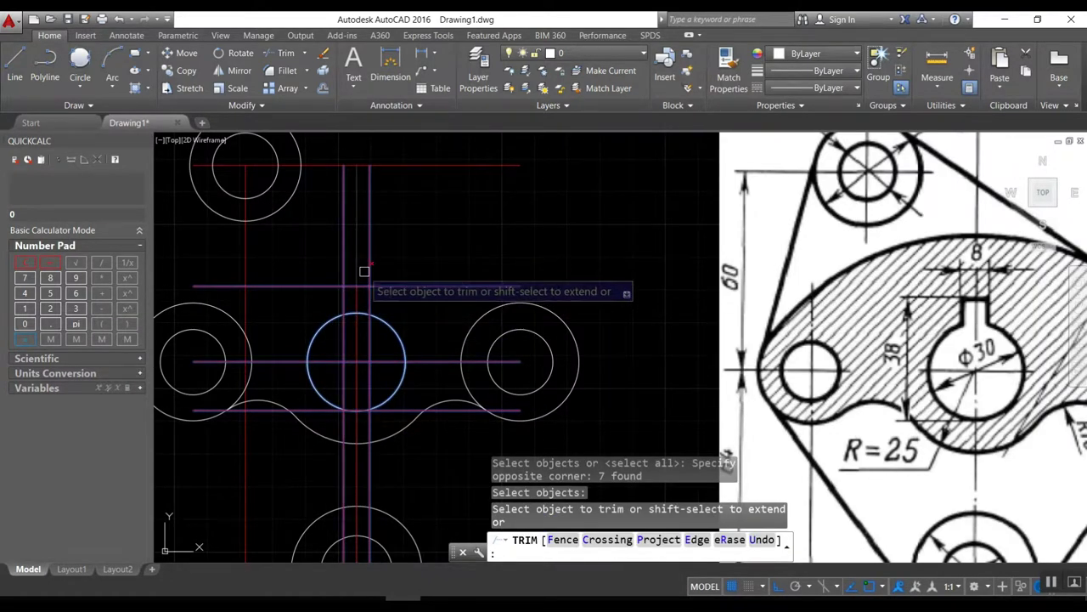
click(377, 267)
click(323, 255)
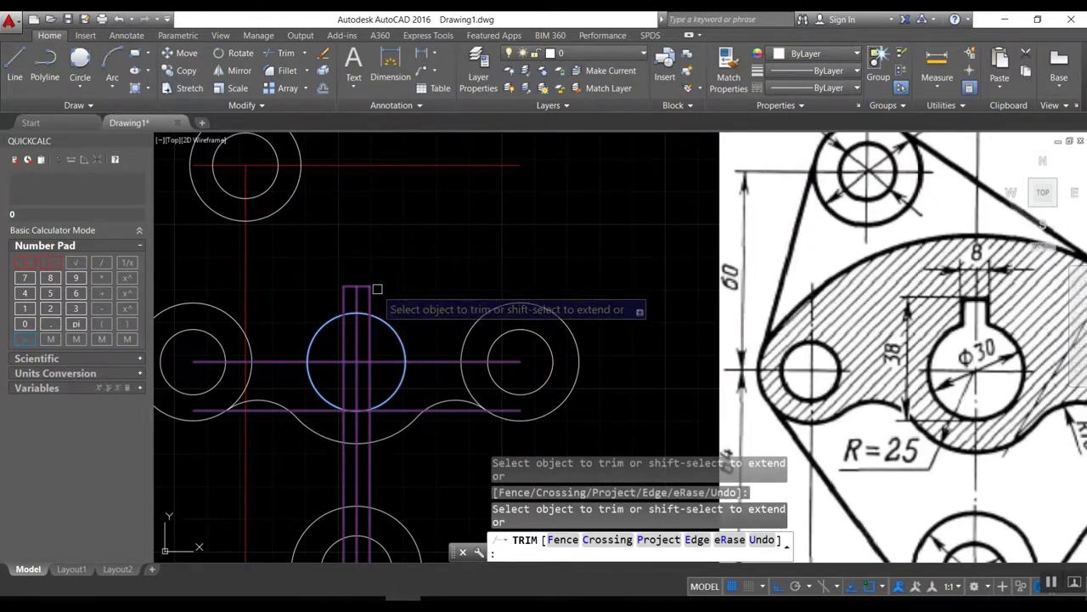
scroll(361, 317, up, 3)
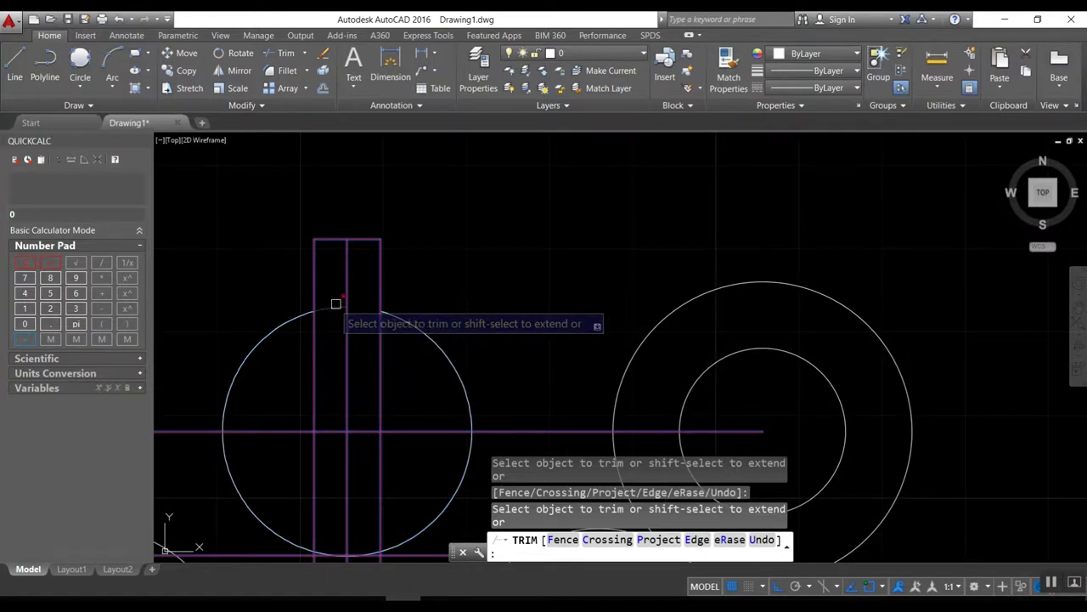
key(Return)
Step: Erase the leftover red horizontal line
text(e)
key(Return)
click(346, 293)
scroll(364, 236, down, 2)
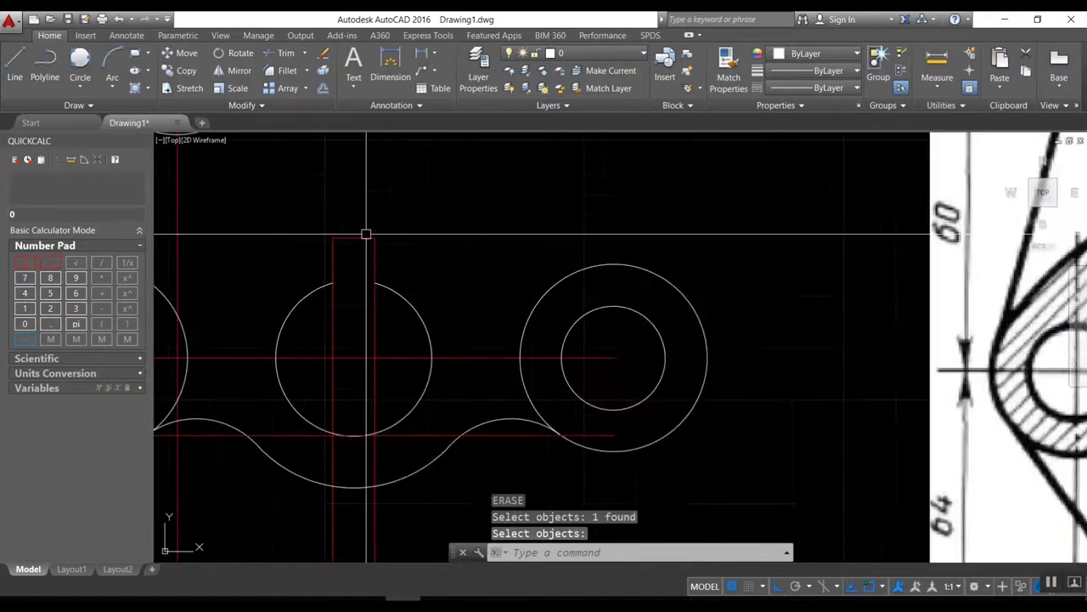
scroll(364, 235, down, 2)
scroll(364, 299, up, 1)
key(Return)
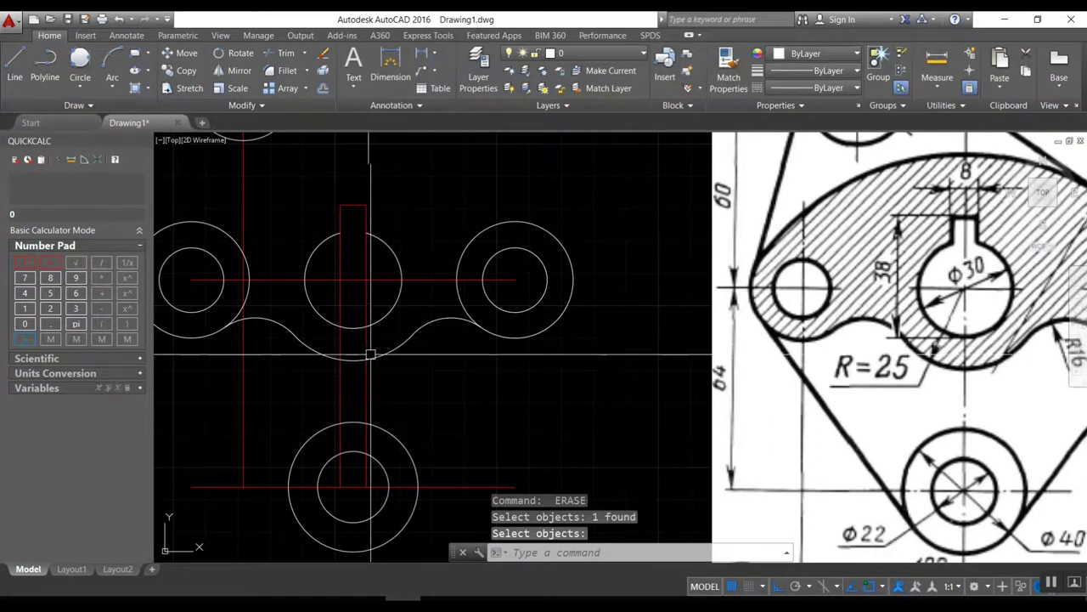
Step: Trim the slot lines back to the central circle as cutting edge
text(tr)
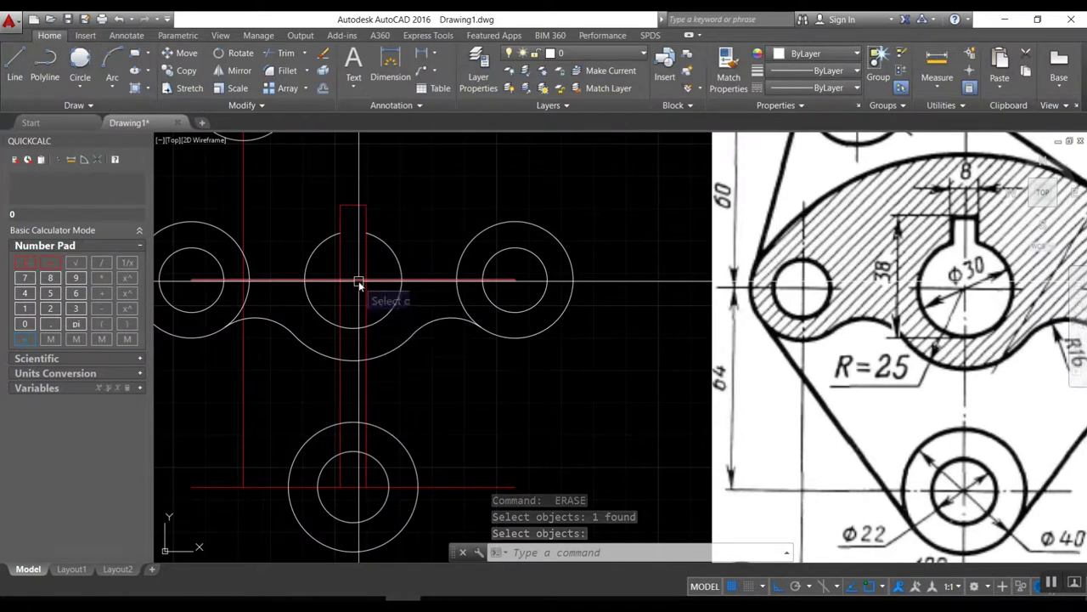
key(Return)
click(360, 239)
key(Return)
key(Return)
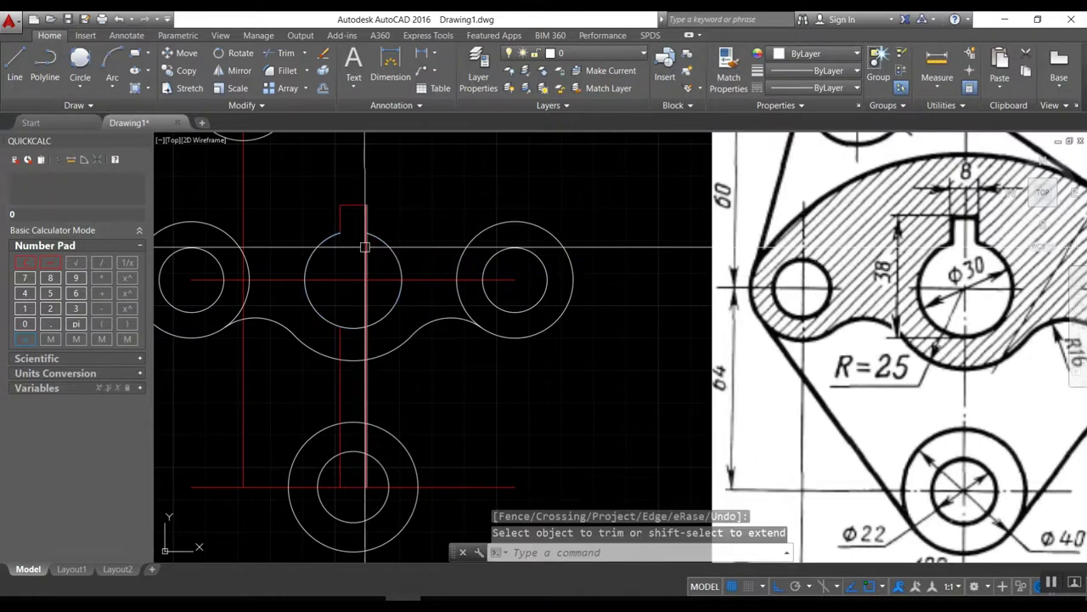
key(Return)
click(373, 241)
key(Return)
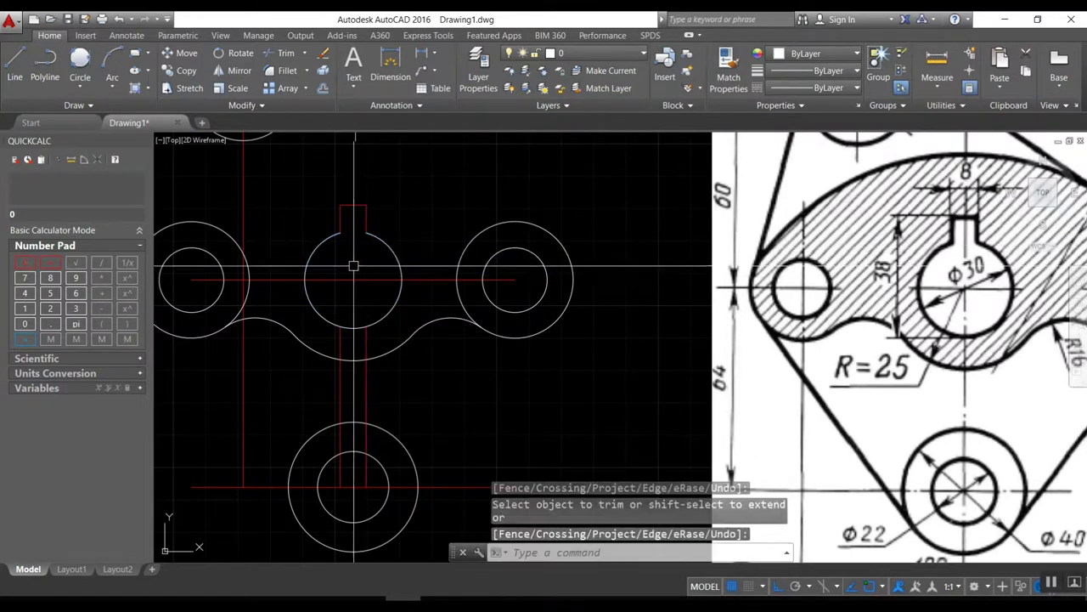
Step: Erase the leftover line and the central red line
key(Return)
text(e)
key(Return)
click(363, 383)
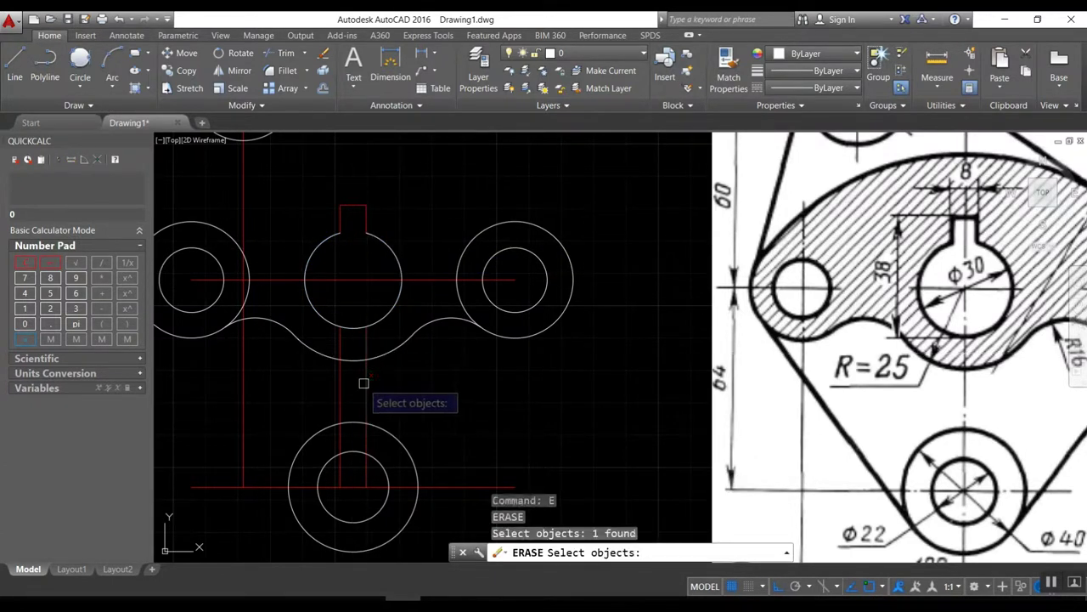
click(342, 384)
key(Return)
scroll(374, 386, down, 3)
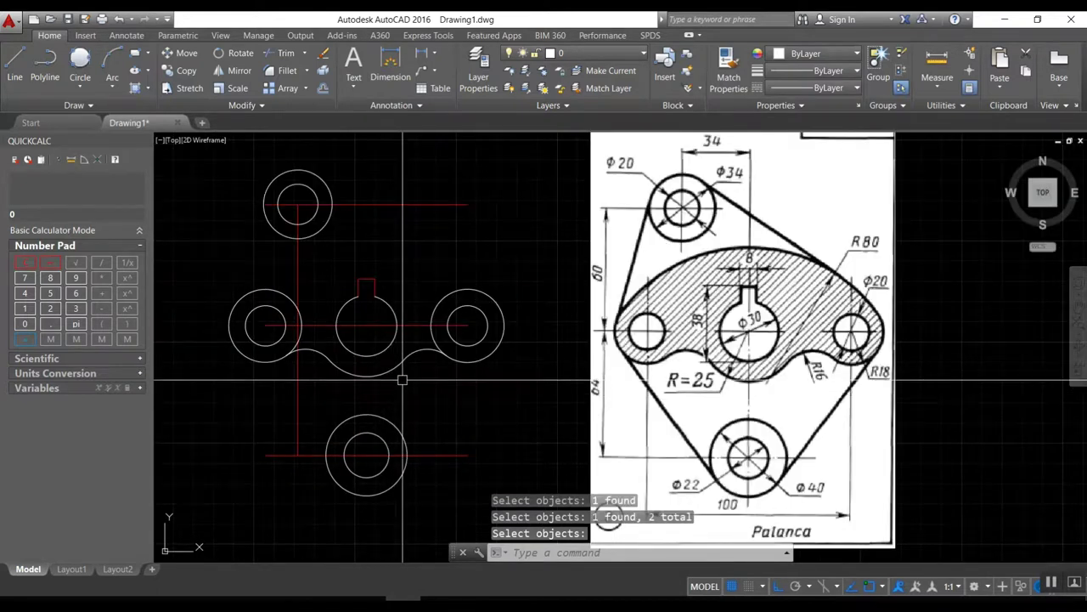
text(Ma)
key(Return)
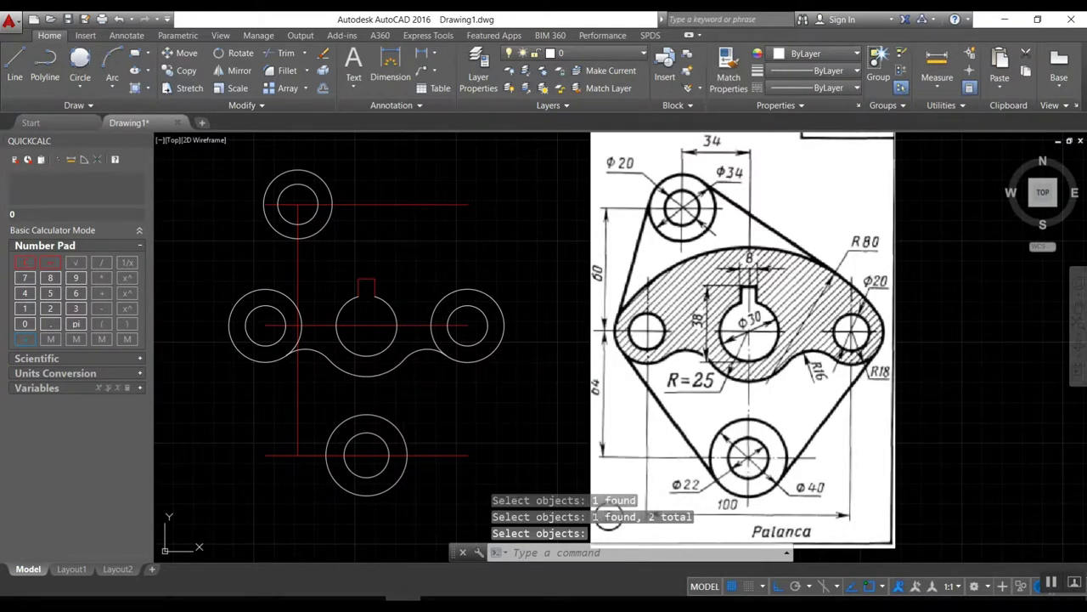
Step: Match the key slot rectangle to the circle's white style
click(380, 352)
click(344, 255)
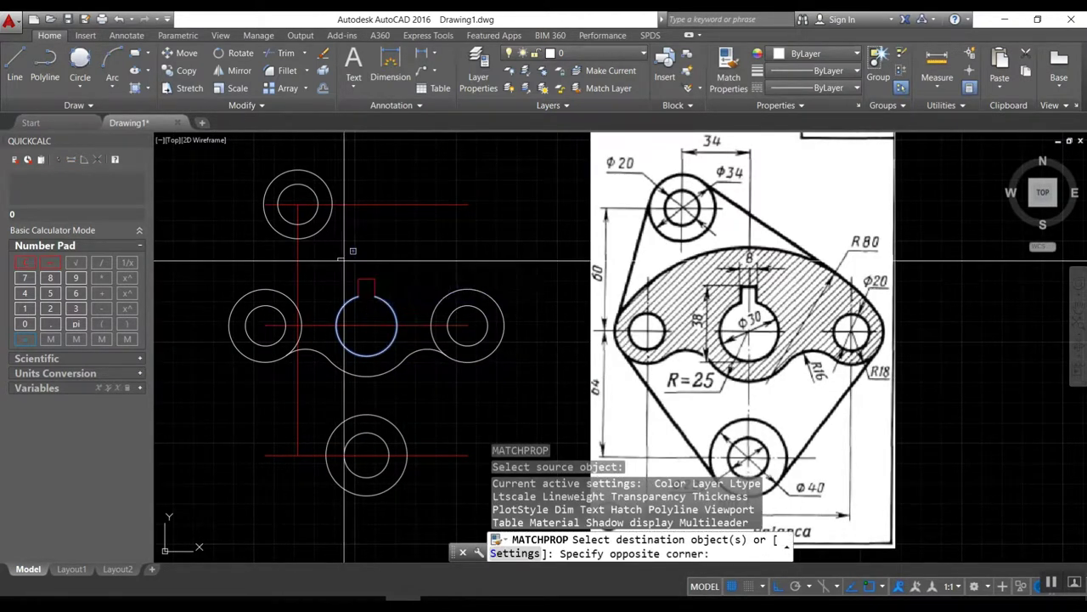
click(379, 312)
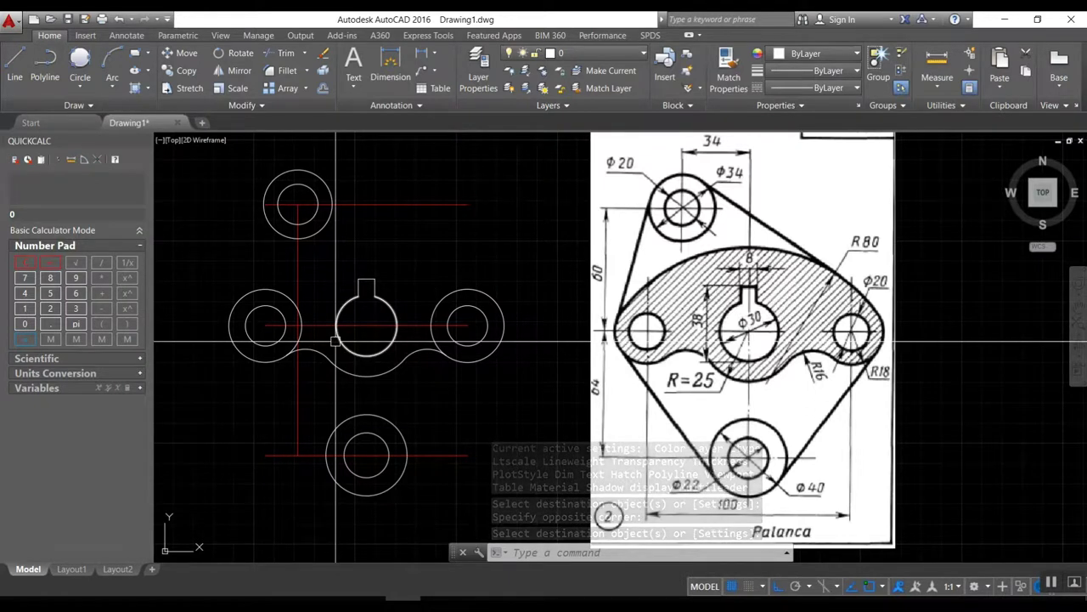
Step: Enable 45° polar tracking and draw a 135° line from the left circle's centre
middle_drag(427, 400, 420, 397)
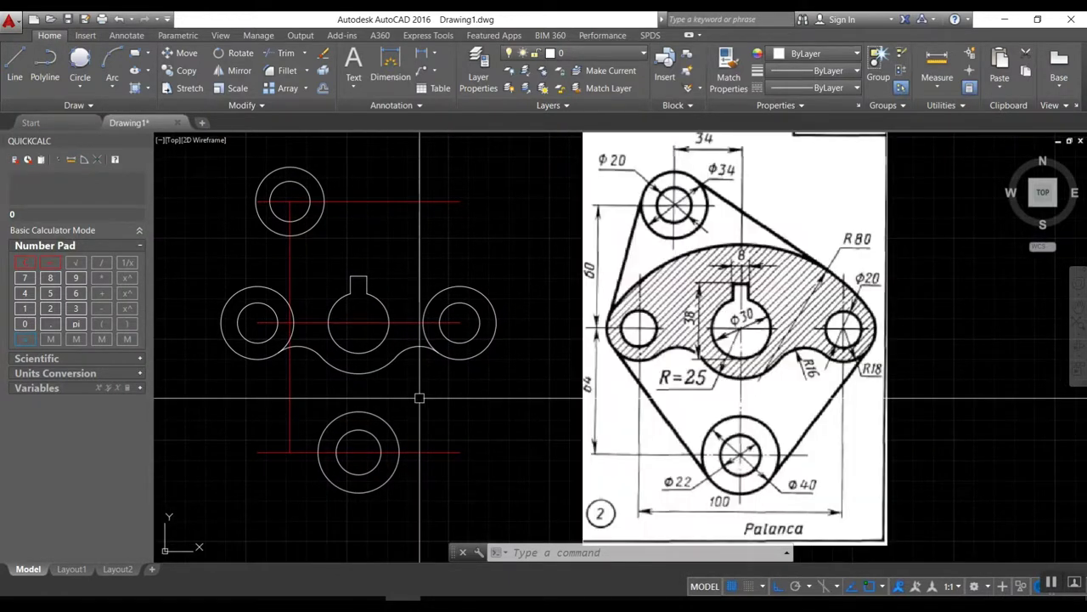
text(l)
key(Return)
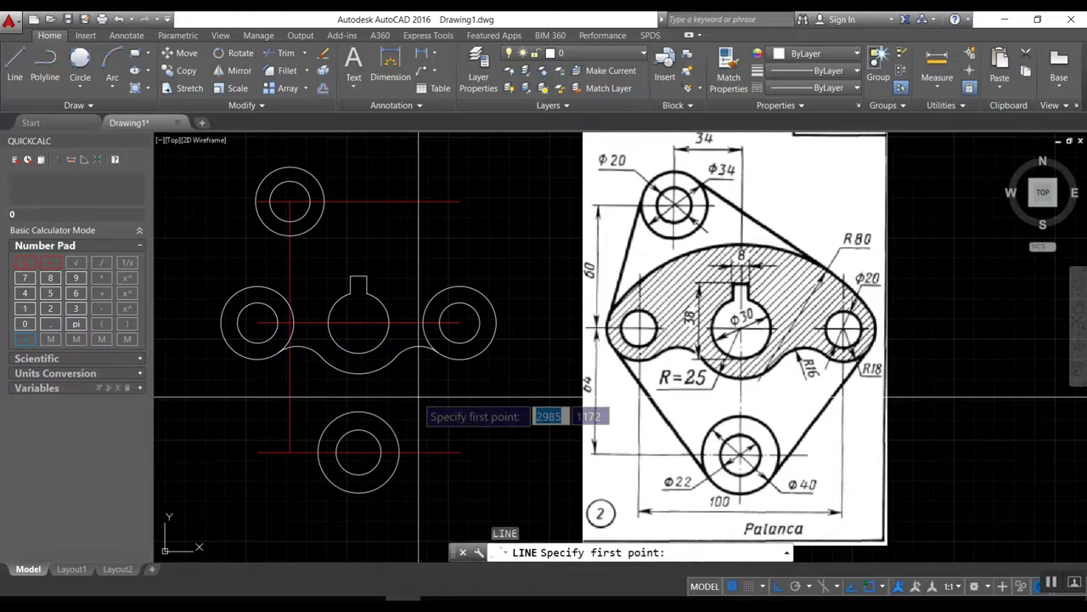
shift+right_click(422, 388)
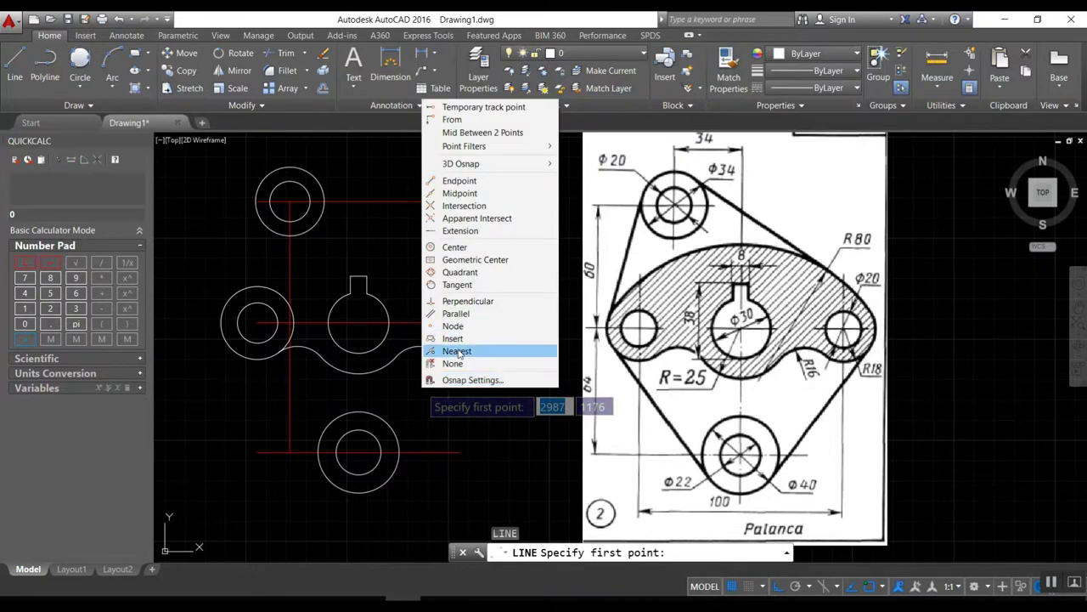
click(459, 351)
key(Escape)
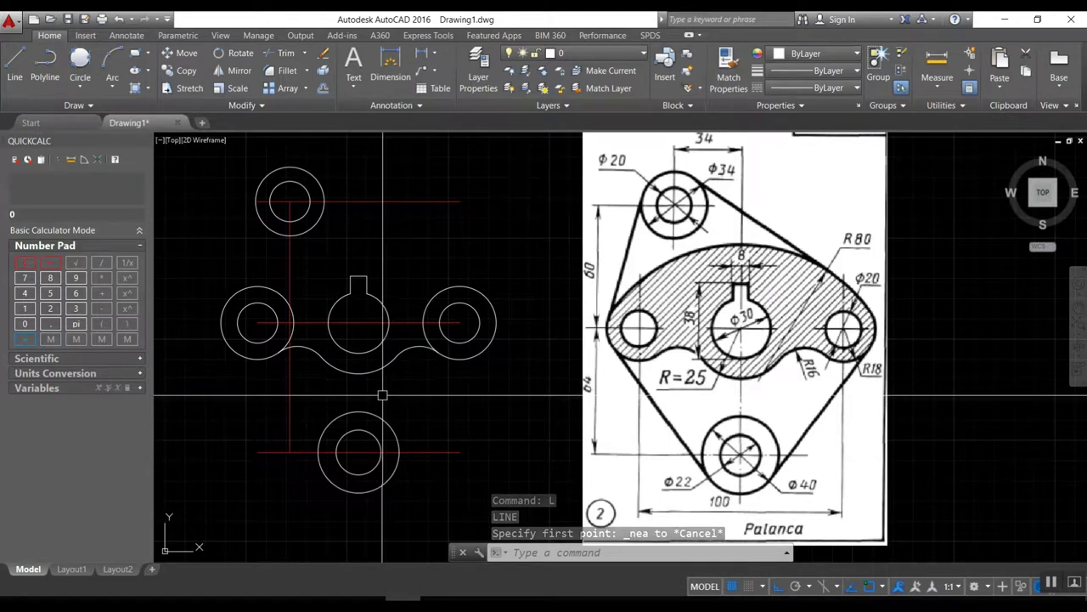
key(Return)
click(256, 323)
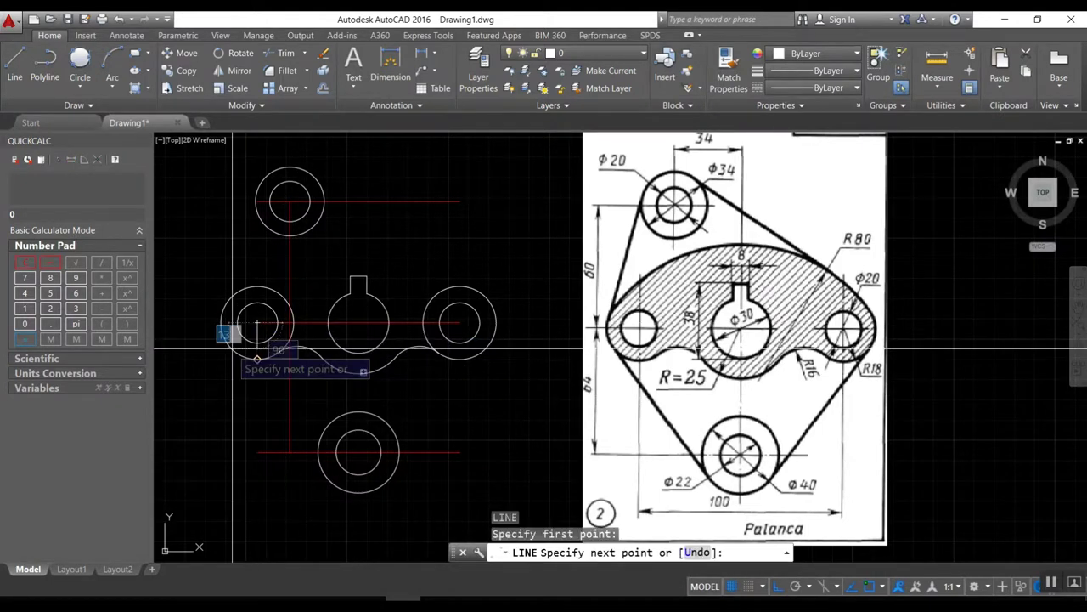
click(793, 586)
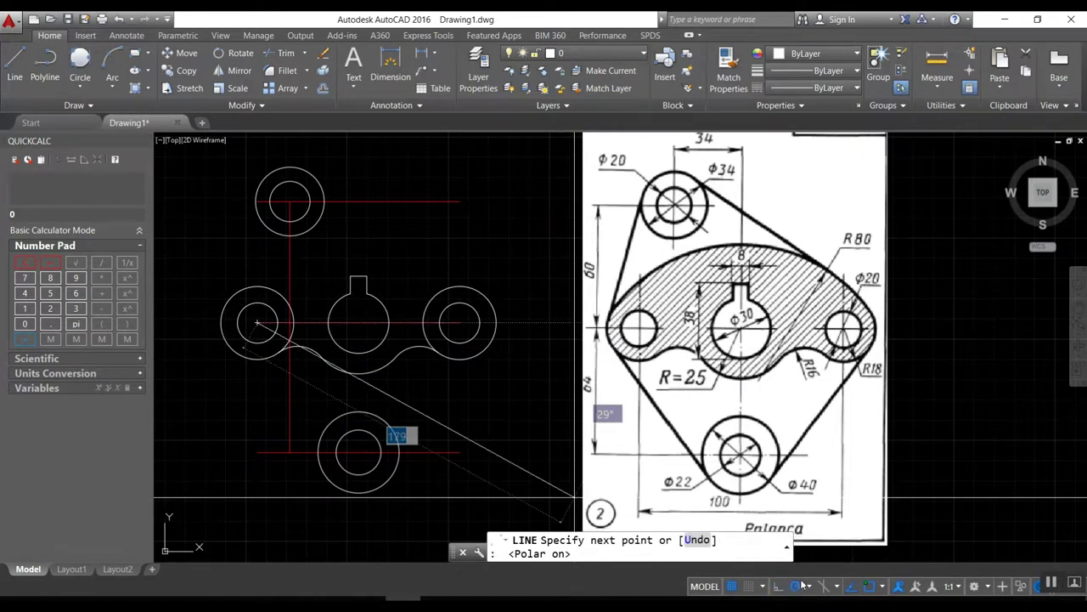
click(810, 586)
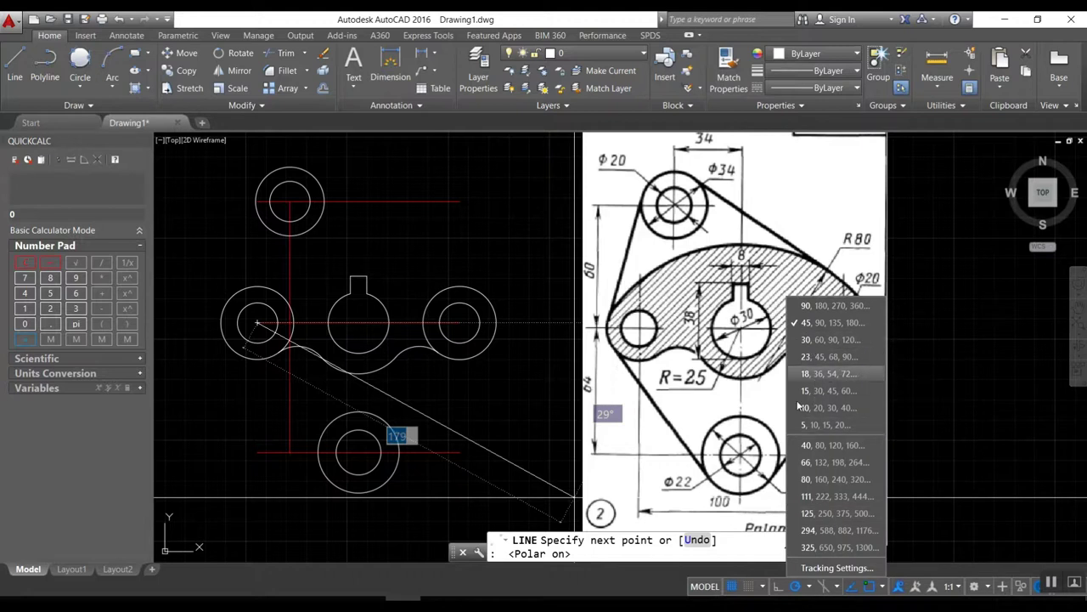
click(403, 397)
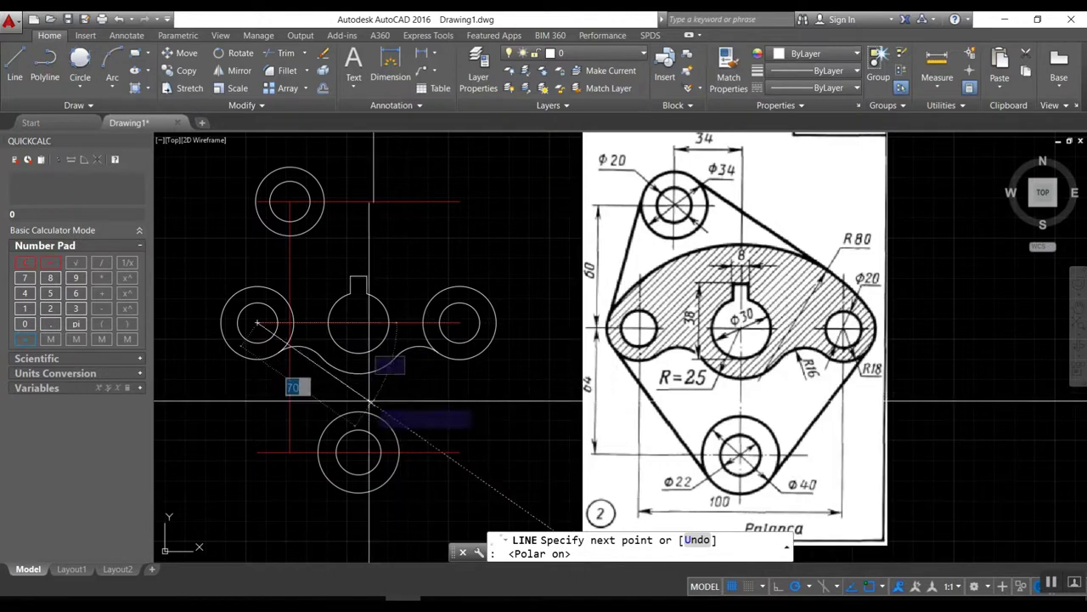
click(231, 350)
key(Return)
key(Return)
Step: Draw a short 135° line from the bottom circle's centre and connect it to the left circle
click(358, 452)
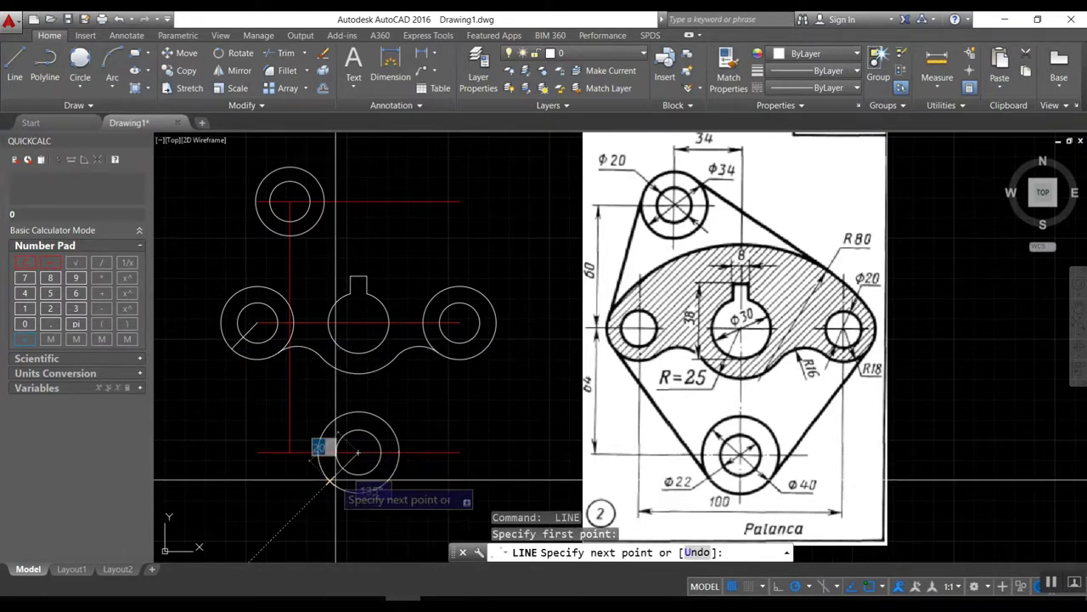
click(336, 474)
key(Return)
key(Return)
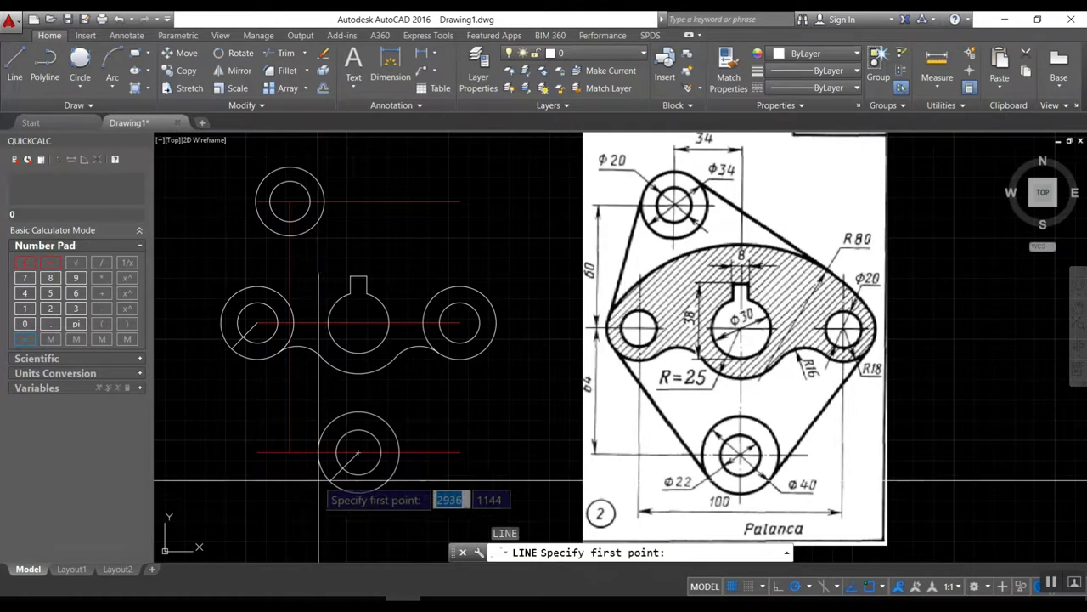
click(257, 322)
click(231, 350)
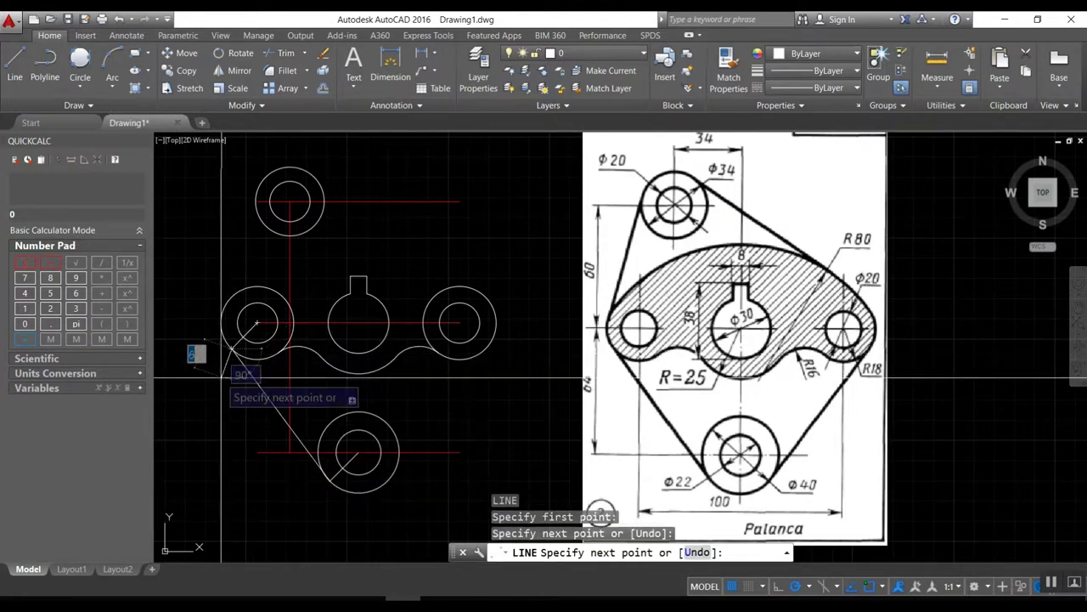
key(Return)
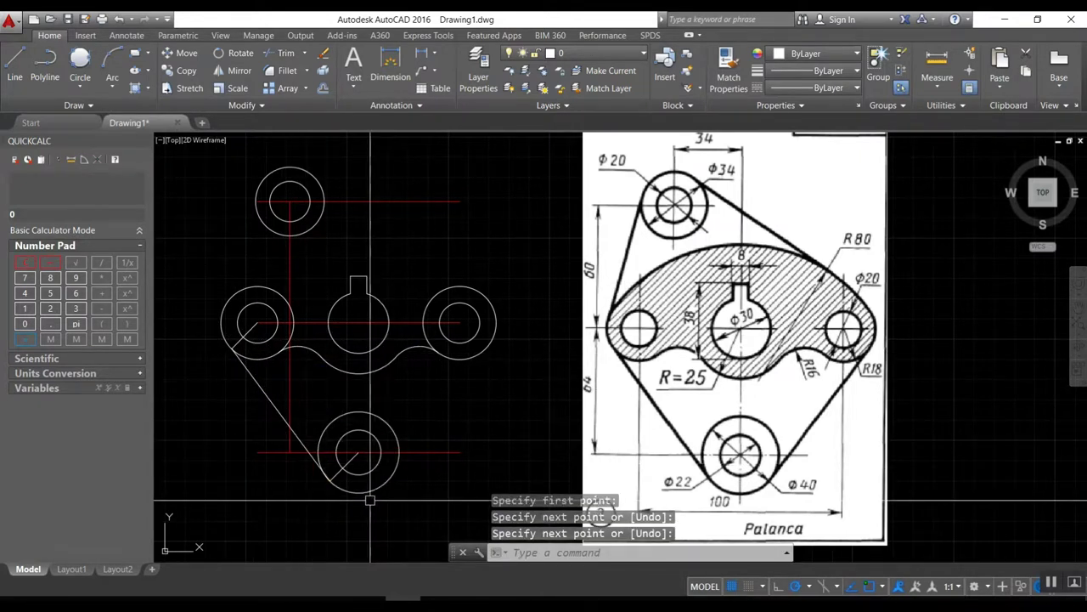
Step: Mirror the left slanted line about the vertical centre line, keeping the original
text(mi)
key(Return)
click(266, 391)
key(Return)
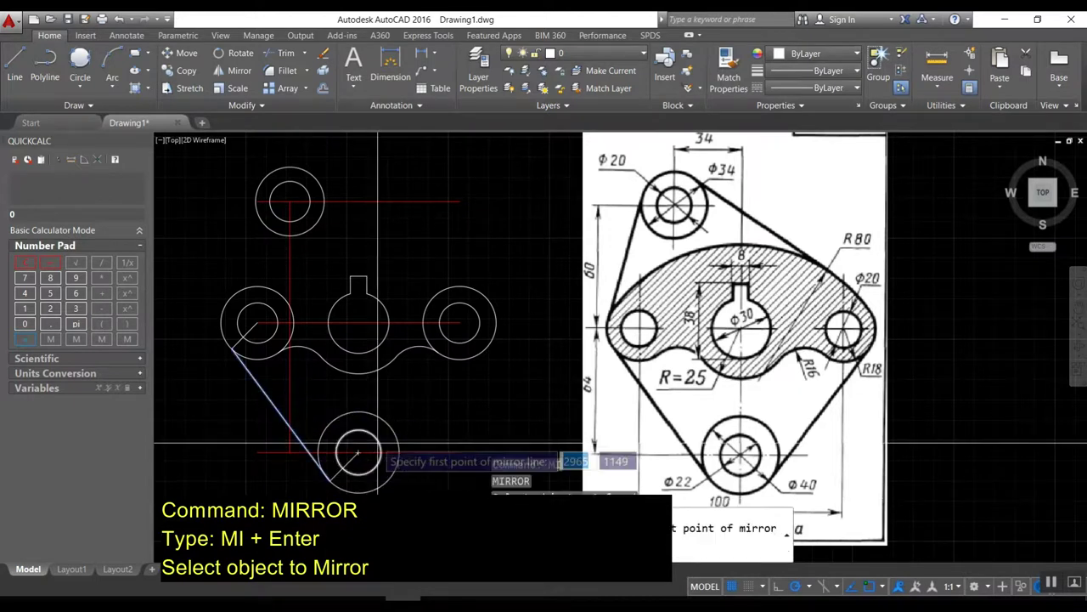
click(358, 452)
click(358, 323)
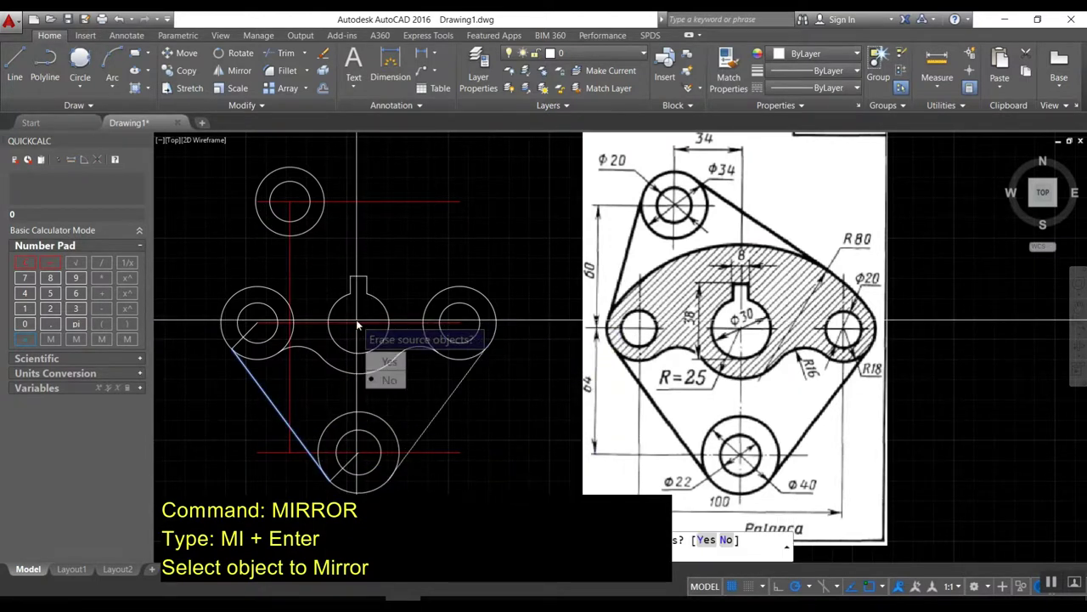
key(Return)
Step: Draw a short radius line from the right circle's centre to its edge
text(l)
key(Return)
key(Escape)
text(l)
key(Return)
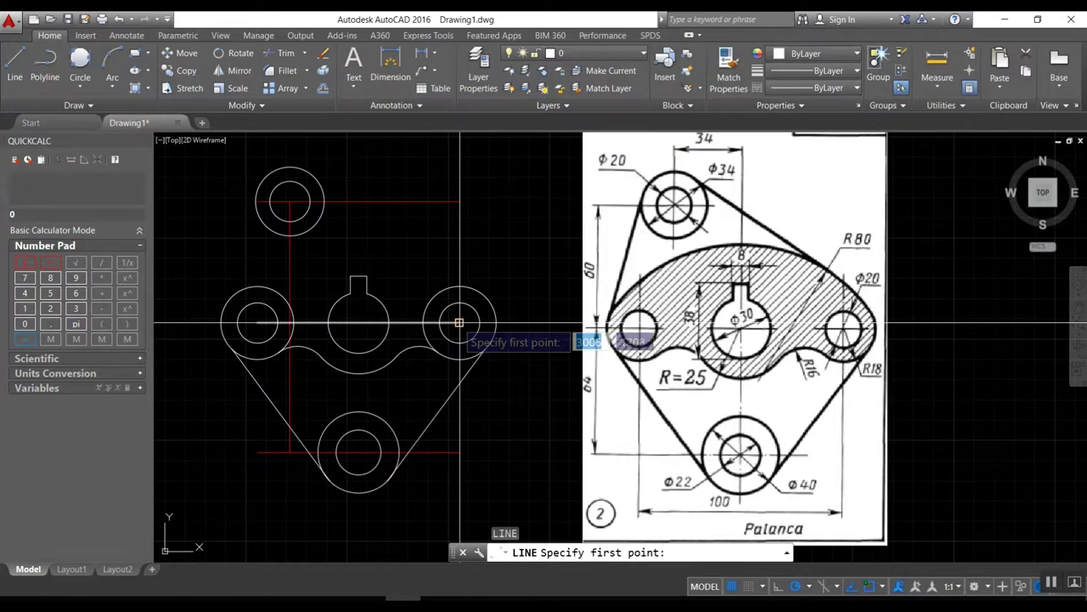
click(459, 321)
click(485, 295)
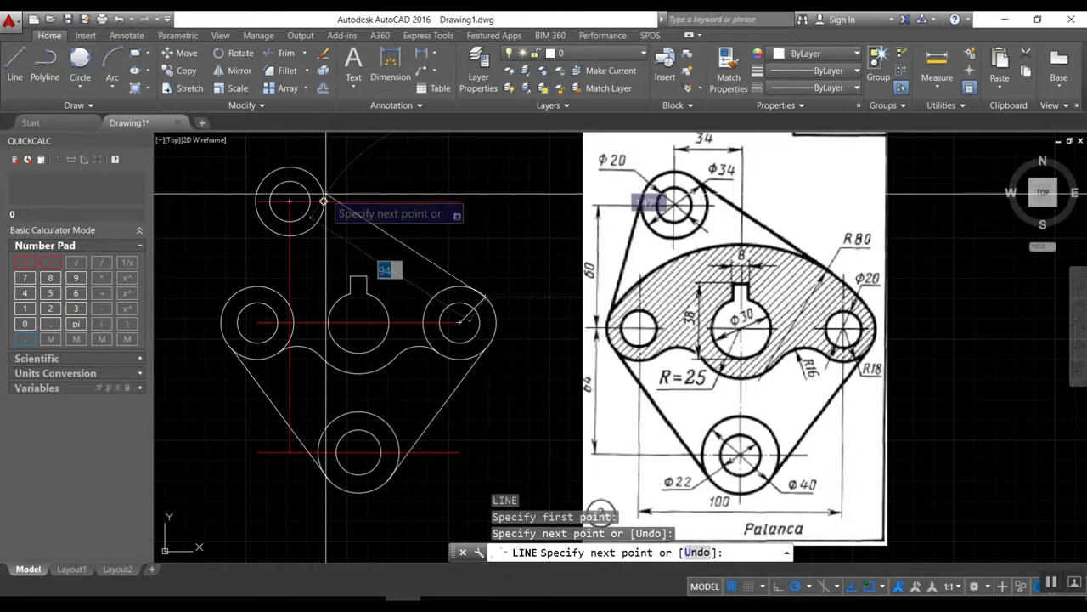
key(Escape)
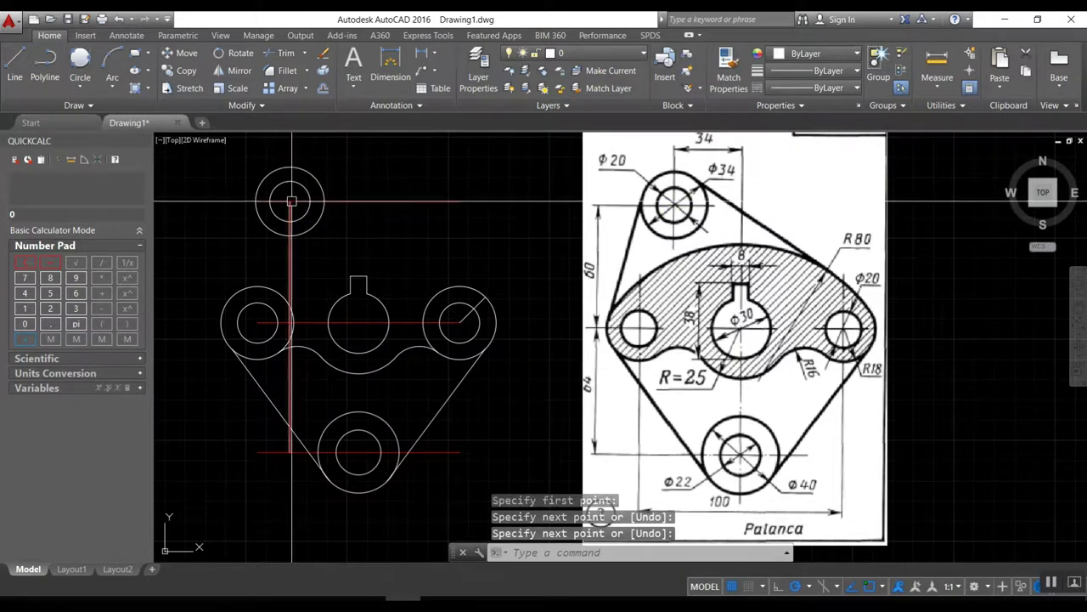
Step: Draw a slanted line from the top circle's outline down to the right circle
key(Return)
click(288, 201)
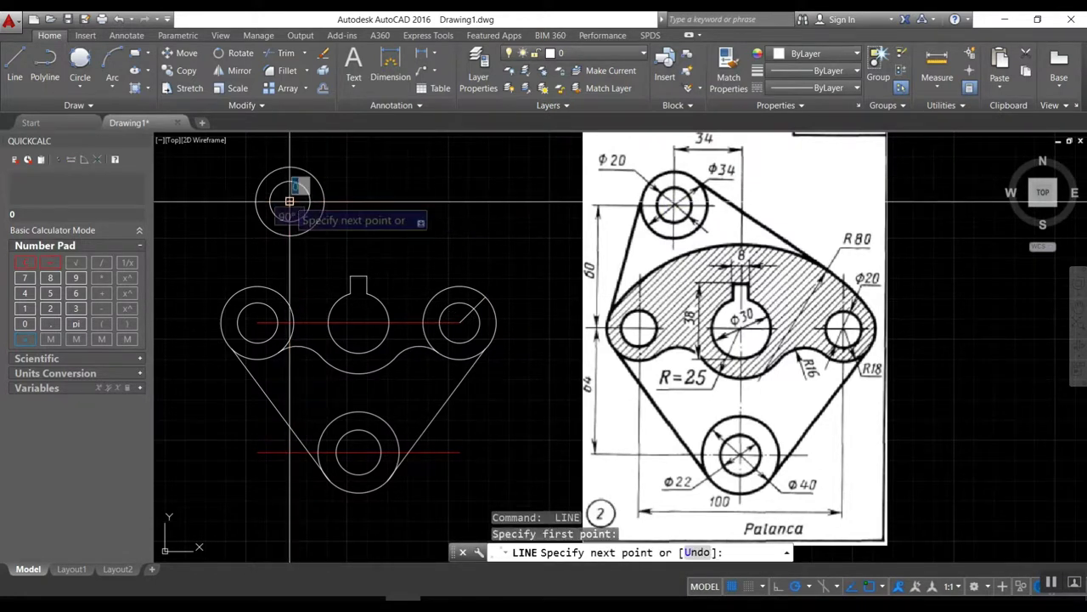
click(314, 178)
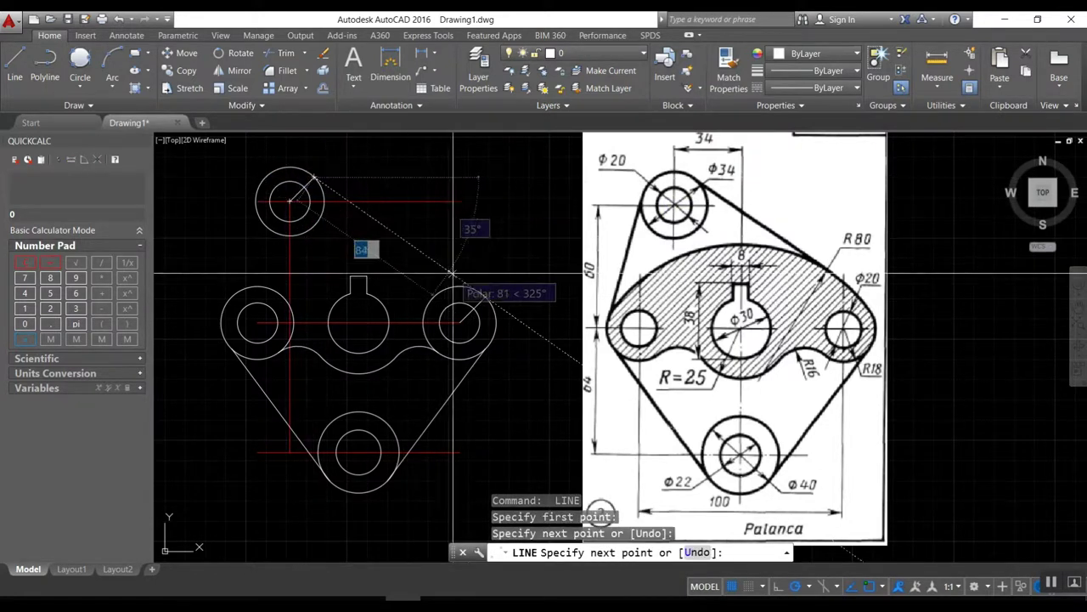
click(485, 297)
key(Return)
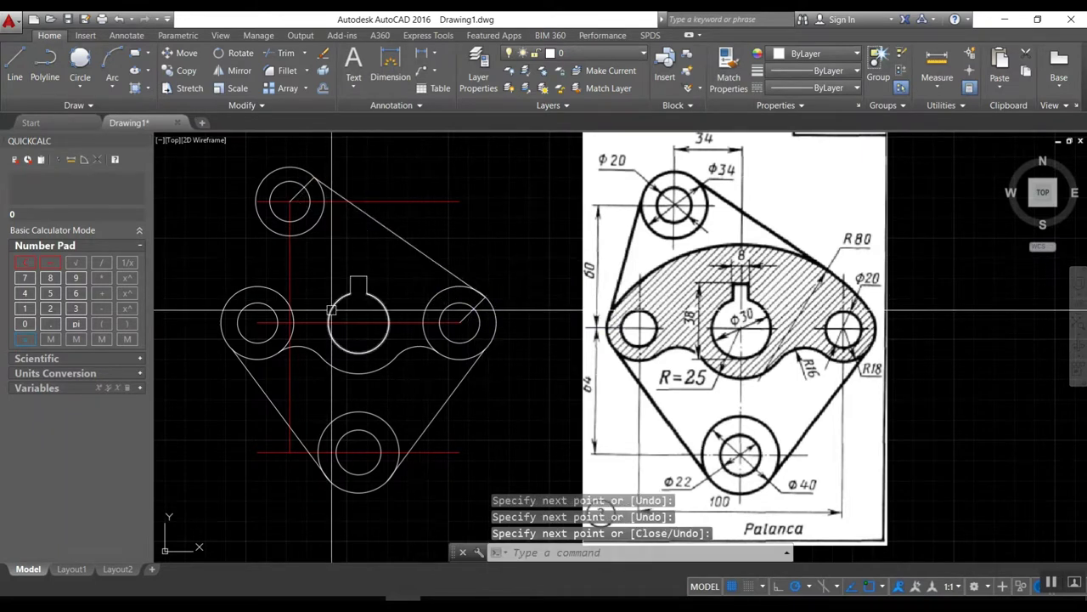
Step: Draw a radius-80 circle tangent to the left circle and the slanted line
text(c)
key(Return)
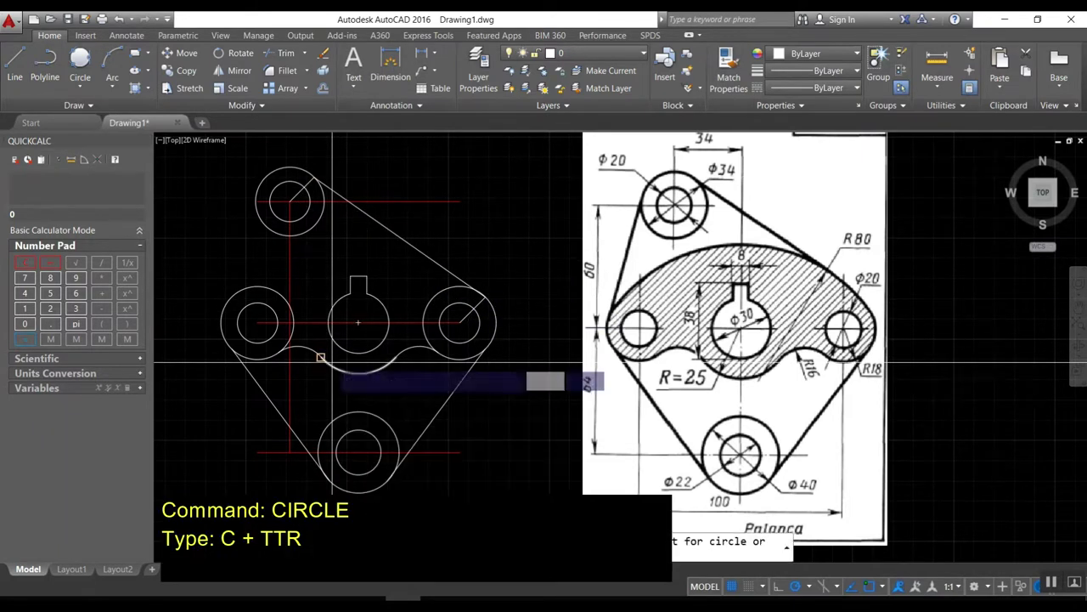
text(ttr)
key(Return)
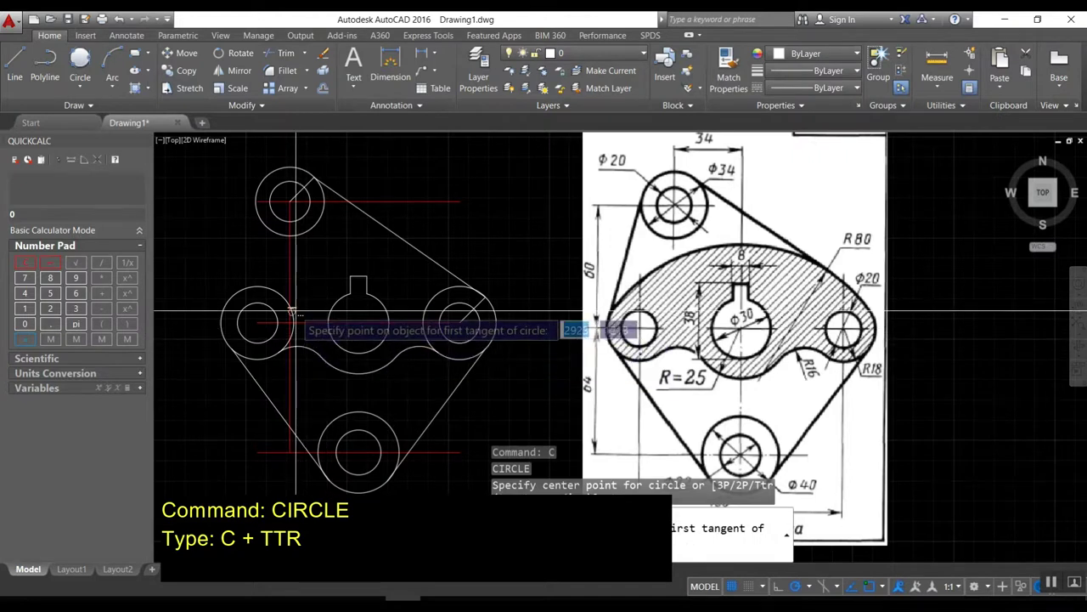
click(293, 321)
click(366, 219)
text(80)
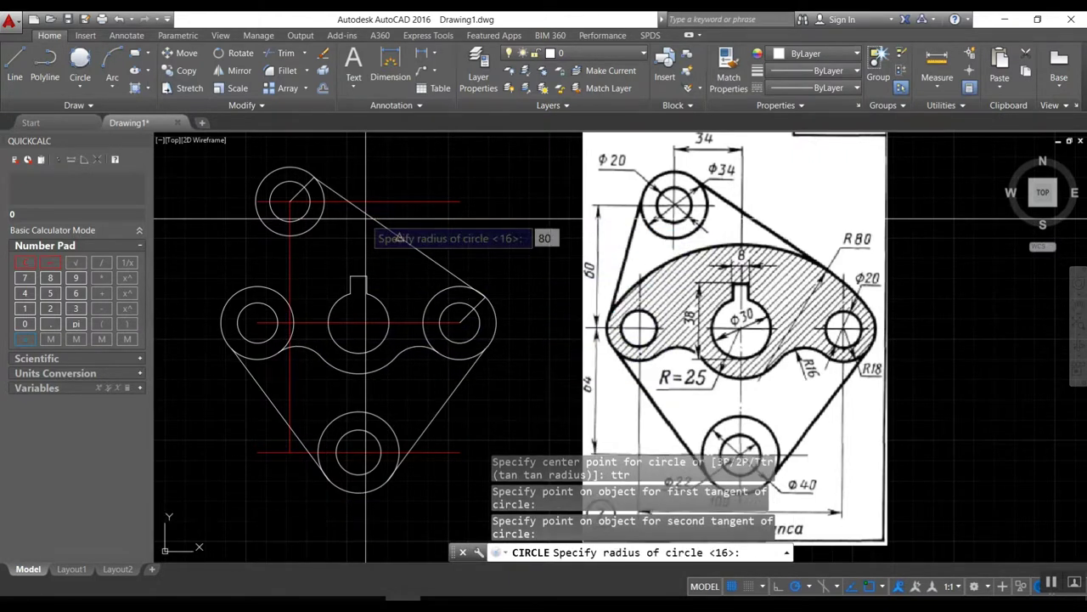
key(Return)
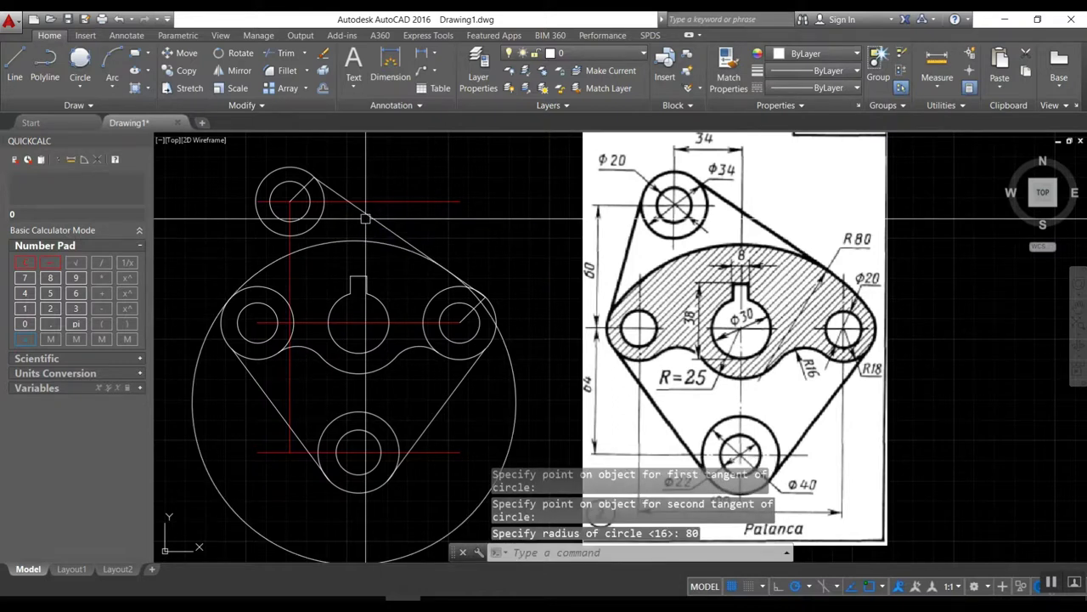
Step: Draw a line from where the big circle meets the left circle, tangent to the top circle
text(l)
key(Return)
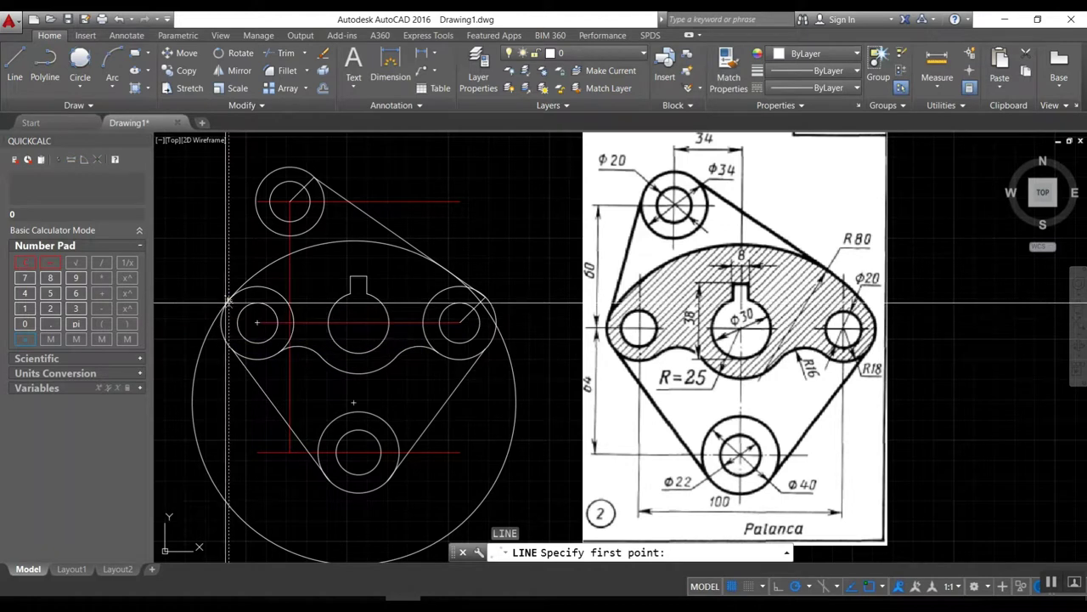
click(229, 300)
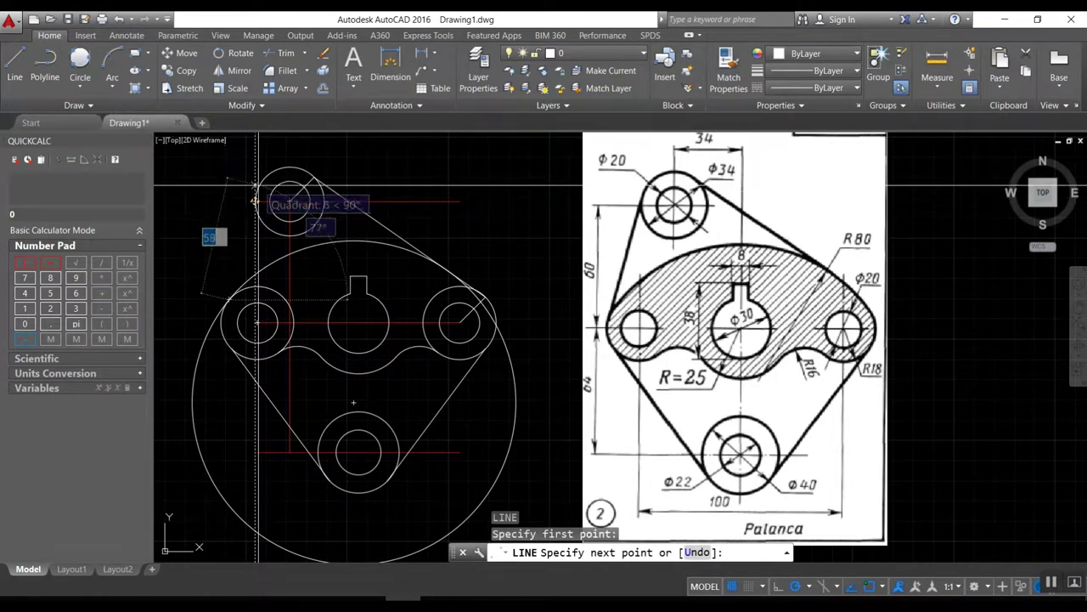
scroll(254, 199, up, 6)
scroll(357, 229, down, 1)
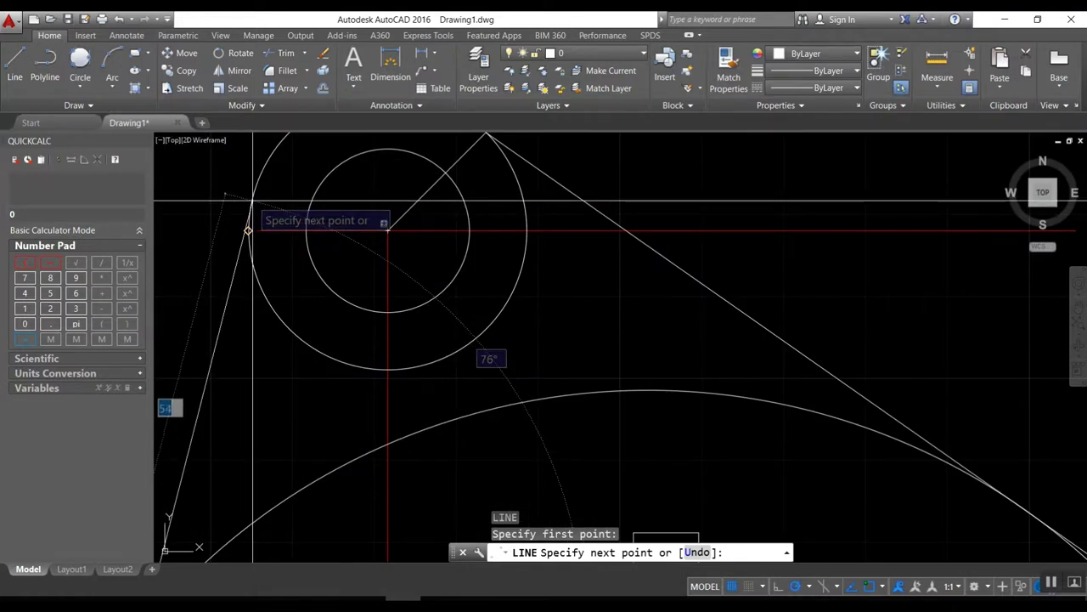
scroll(328, 235, down, 2)
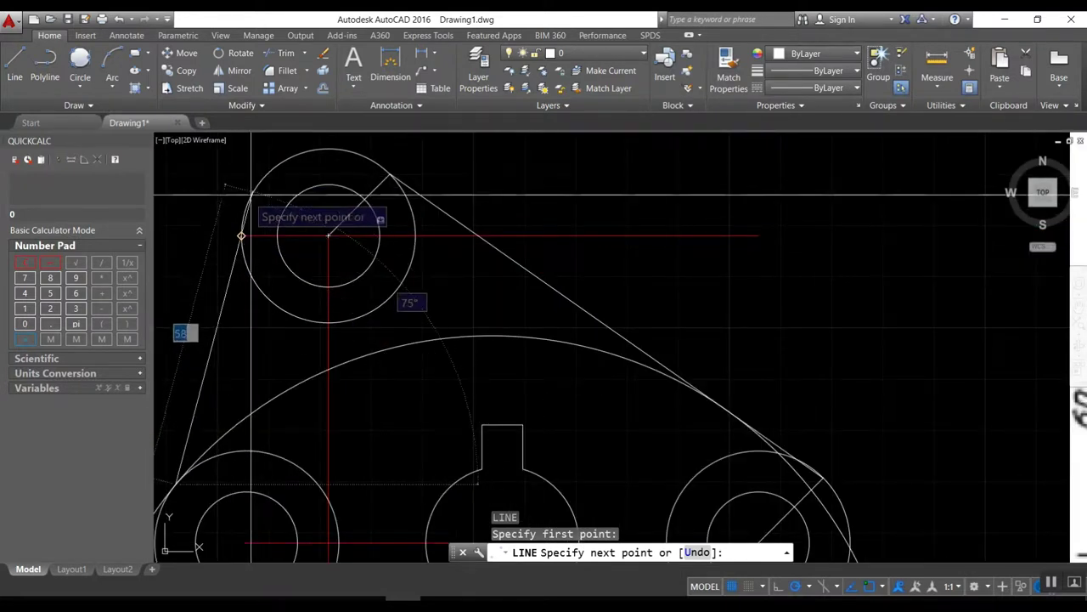
click(242, 236)
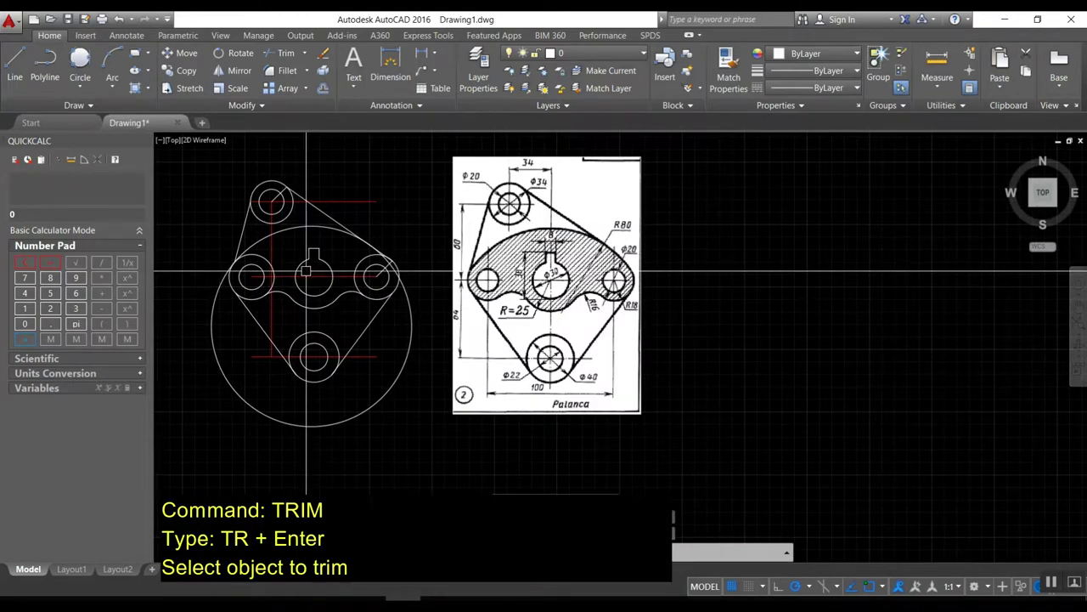
Step: Trim the lower part of the R80 circle against the upper-right slanted line and left circle
text(tr)
key(Return)
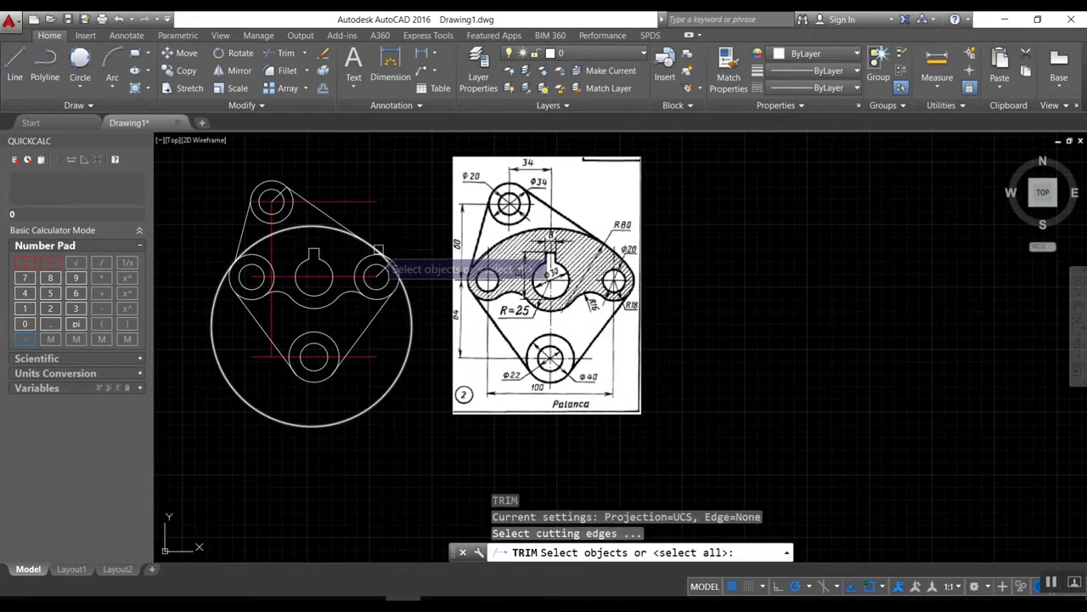
scroll(365, 244, up, 5)
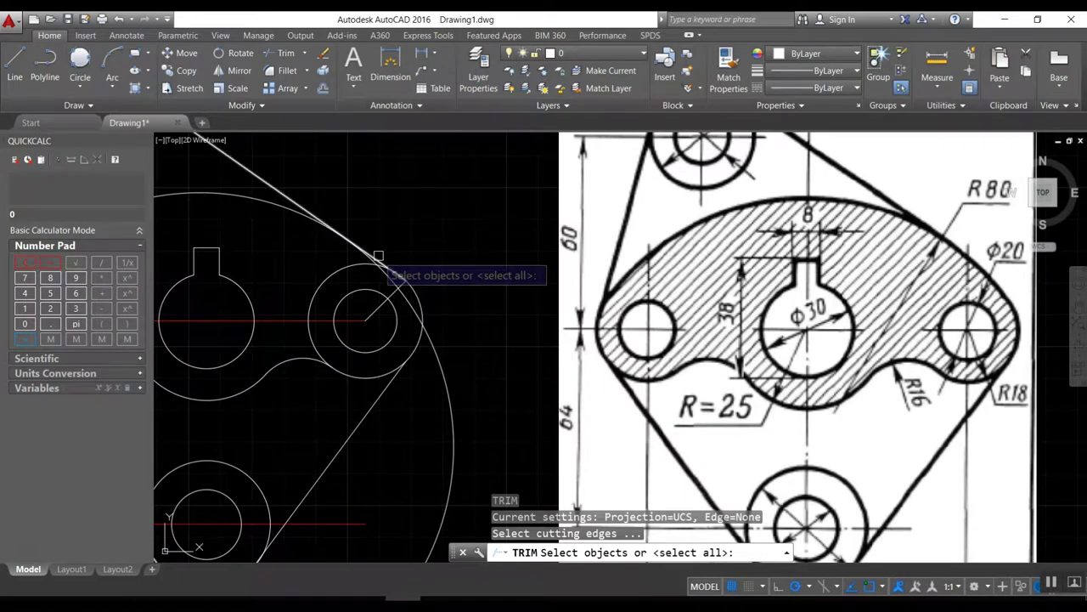
click(378, 256)
scroll(337, 241, down, 2)
scroll(292, 249, down, 2)
scroll(219, 265, up, 3)
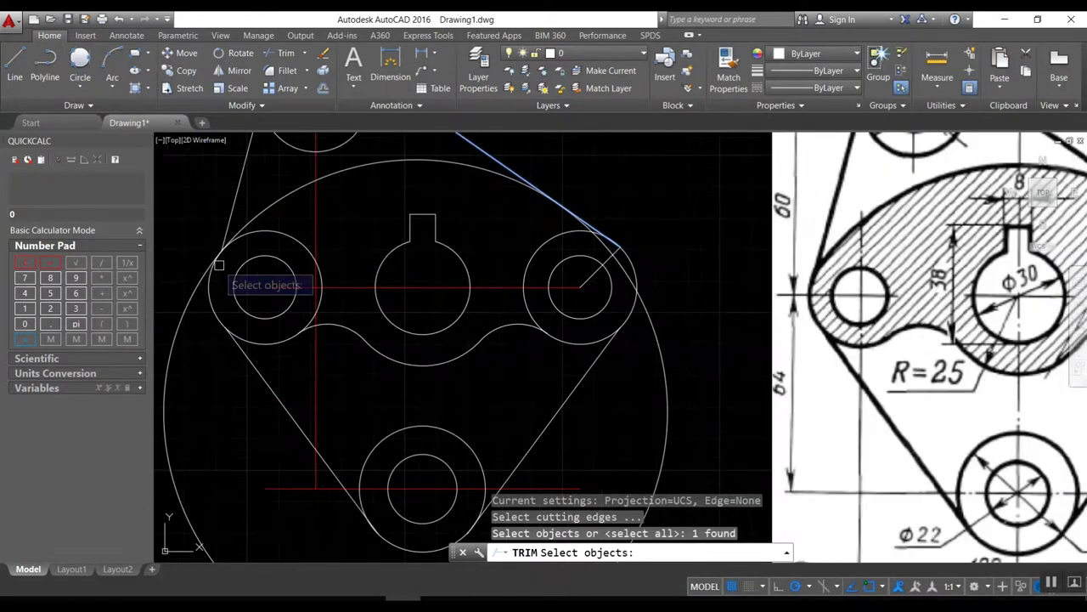
click(260, 232)
key(Return)
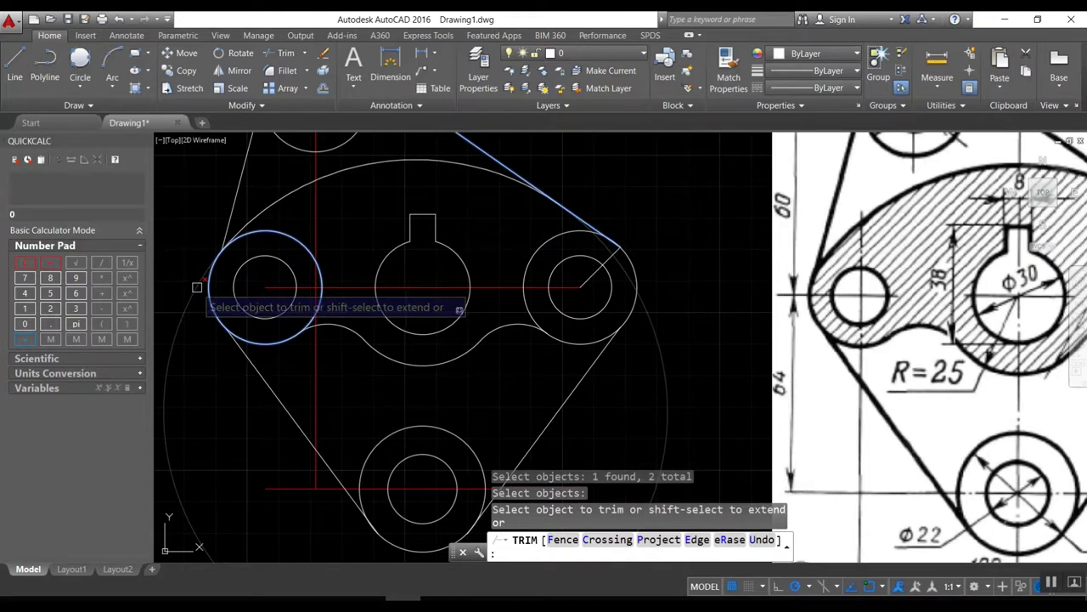
click(188, 289)
key(Return)
scroll(238, 324, down, 2)
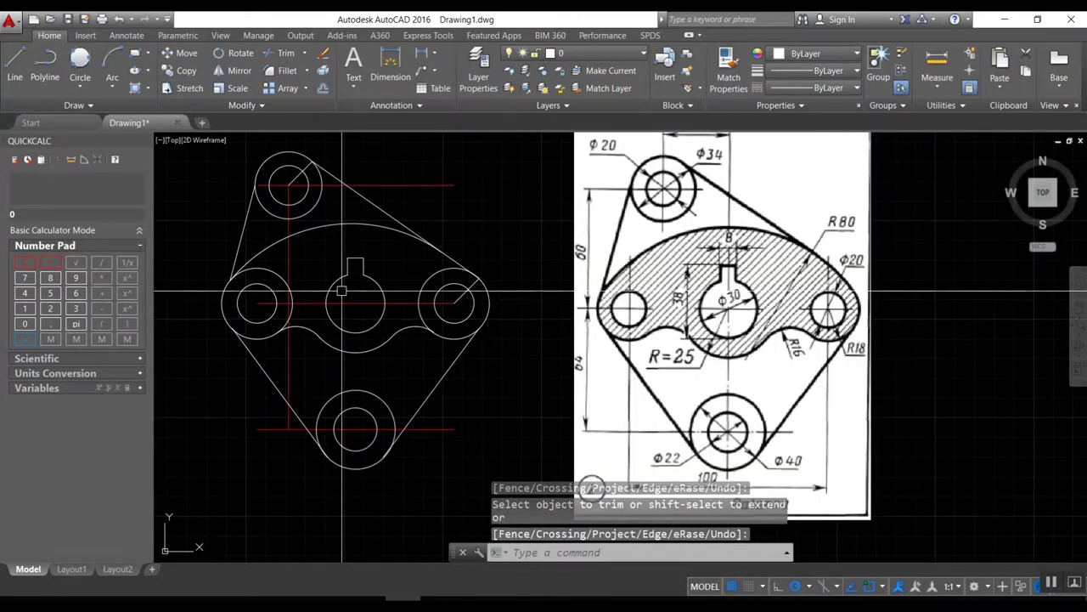
Step: Erase the radius lines inside the top and right circles
text(e)
key(Return)
scroll(293, 170, up, 2)
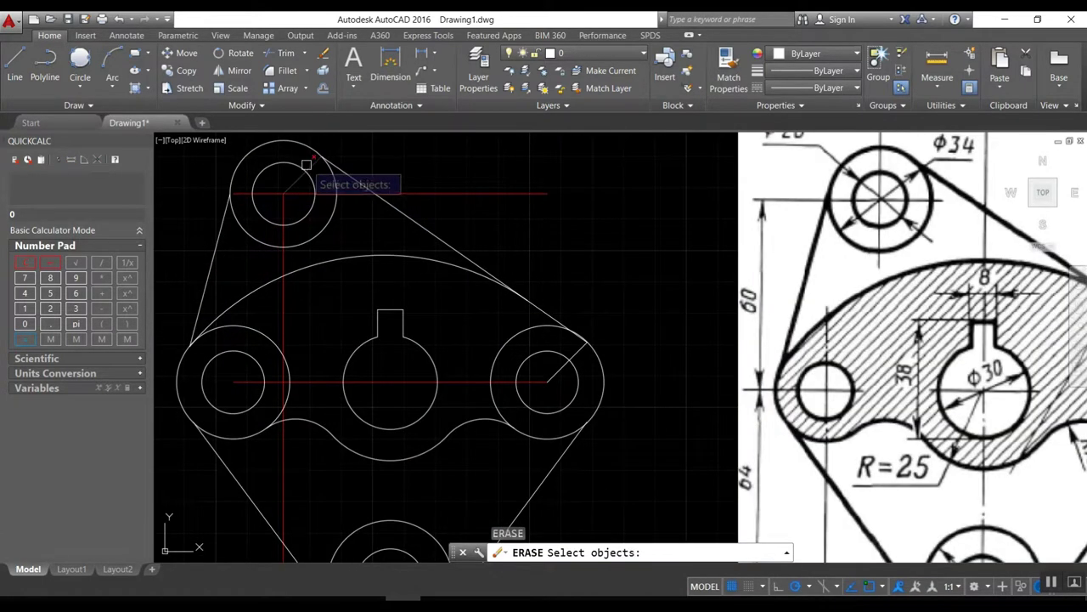
click(323, 161)
click(576, 344)
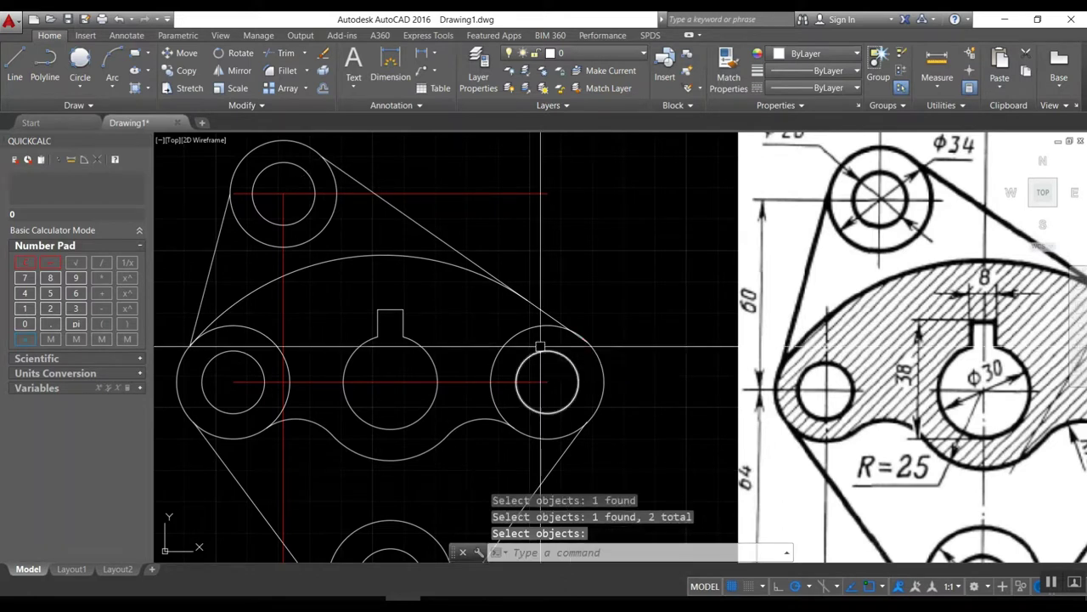
scroll(491, 293, down, 2)
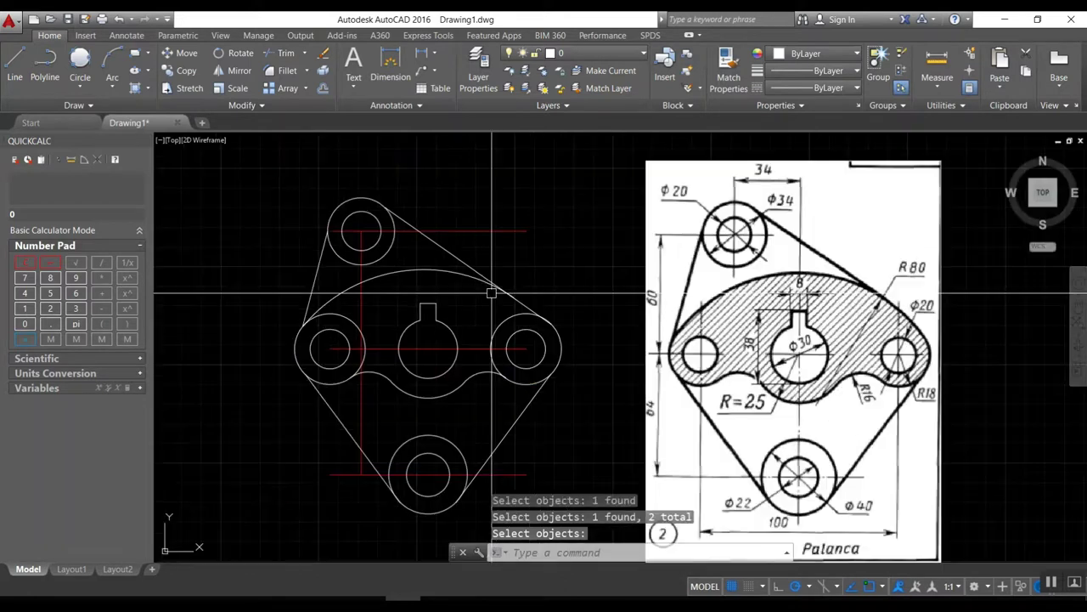
key(Return)
key(Return)
Step: Select all the red centre lines for erasing
click(359, 481)
click(339, 462)
click(390, 350)
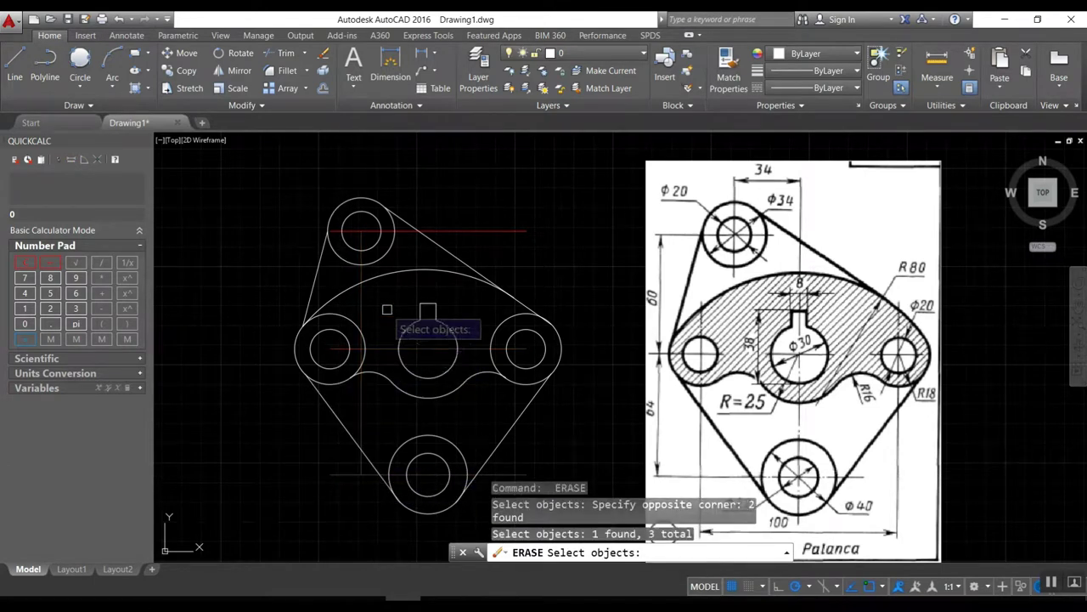
click(406, 234)
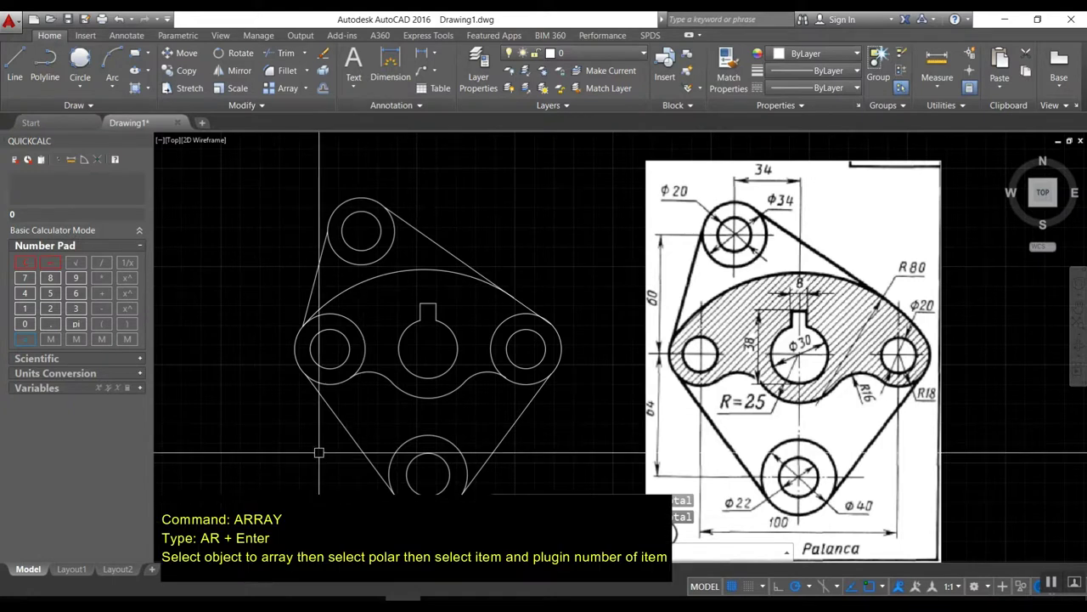
scroll(512, 283, up, 3)
scroll(513, 284, up, 2)
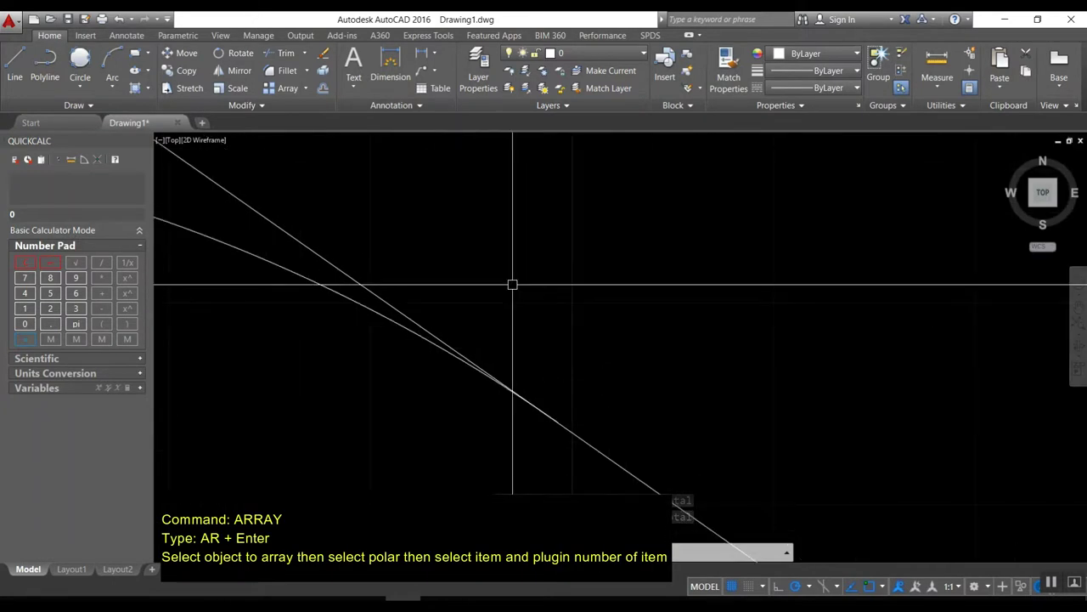
text(re)
text(n)
key(Return)
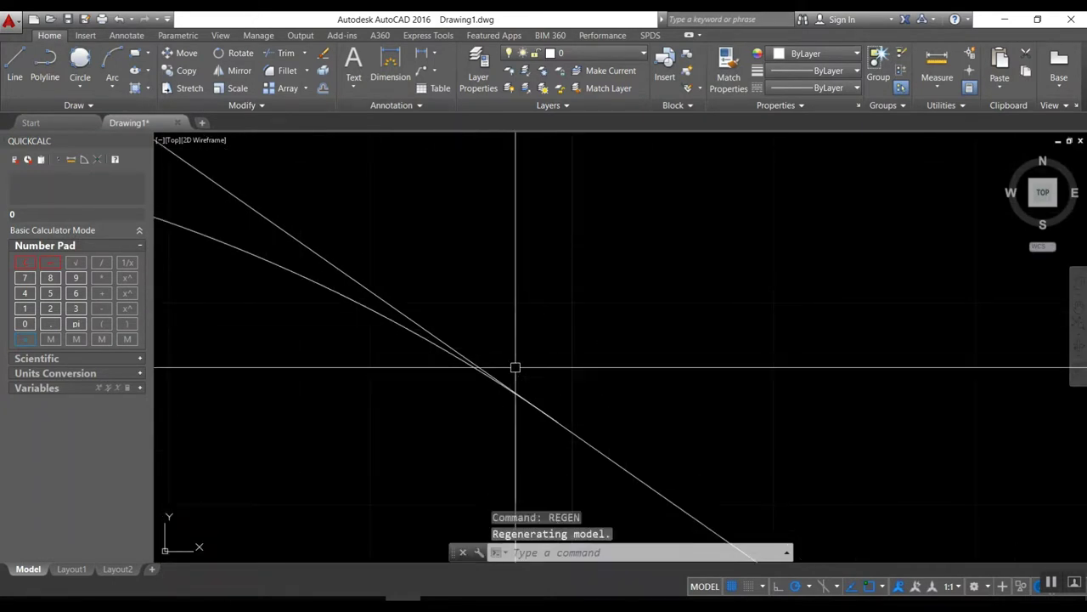
scroll(521, 420, up, 2)
scroll(541, 419, up, 2)
scroll(645, 418, up, 2)
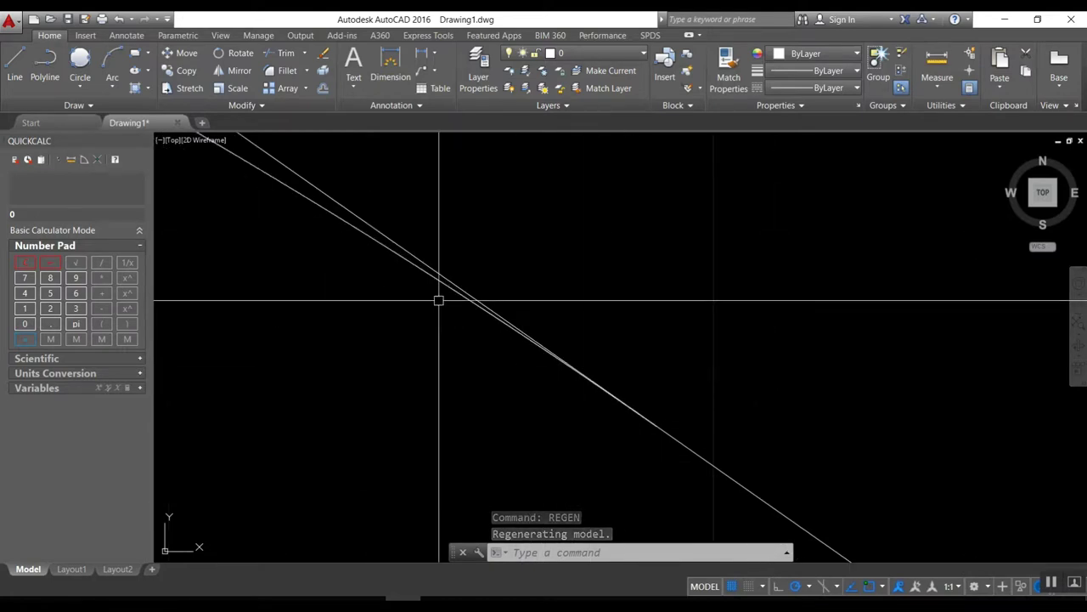
click(406, 258)
key(Escape)
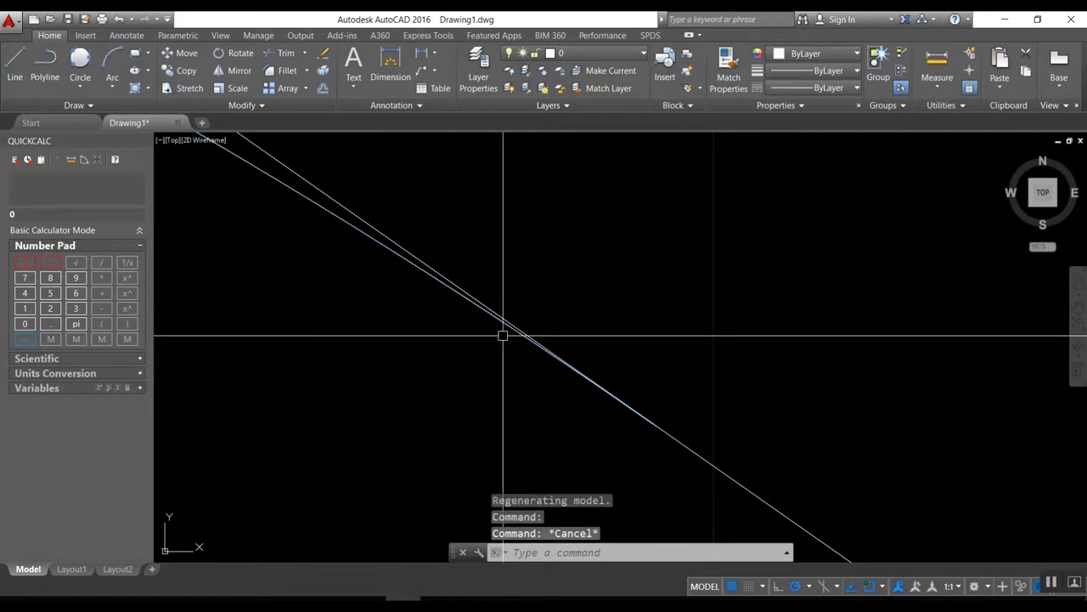
scroll(600, 354, down, 5)
scroll(606, 358, down, 3)
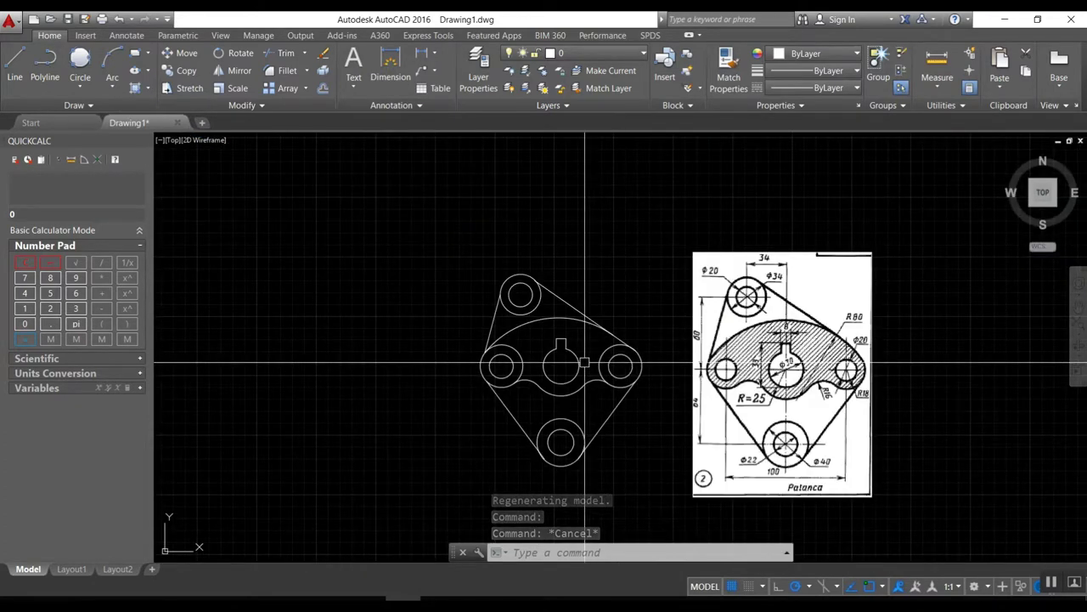
scroll(584, 363, up, 2)
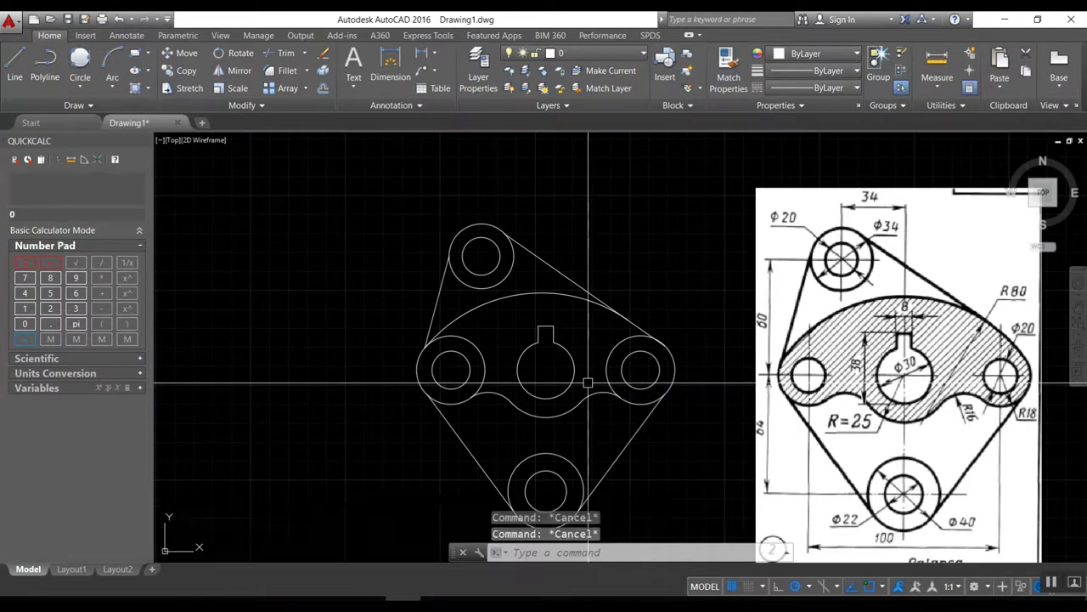
Step: Trim the excess arc piece near the right circle, using the first and top arcs as cutting edges
text(tr)
key(Return)
click(486, 391)
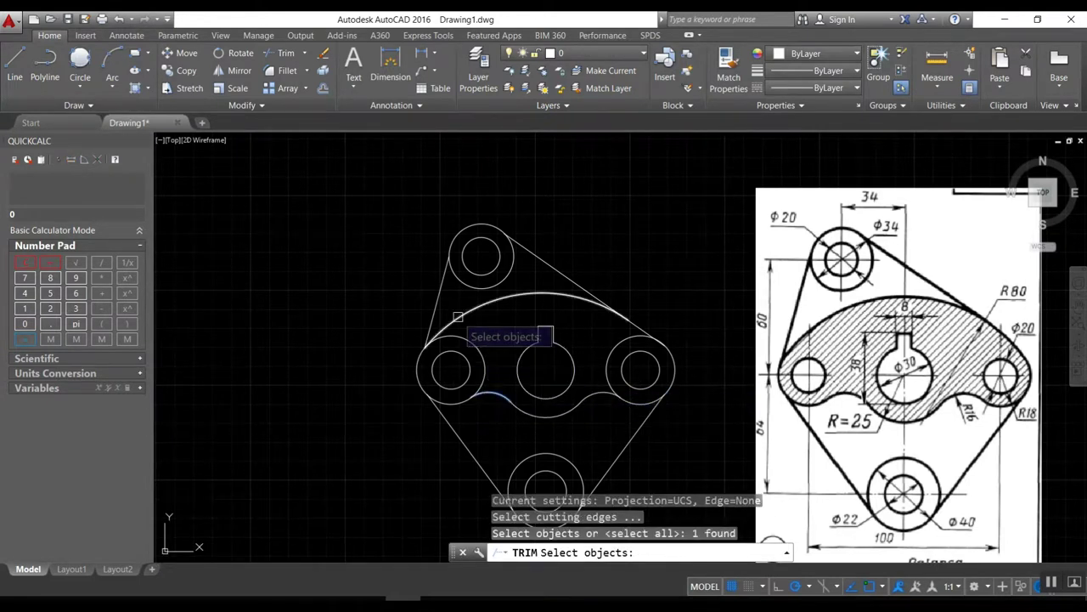
click(458, 317)
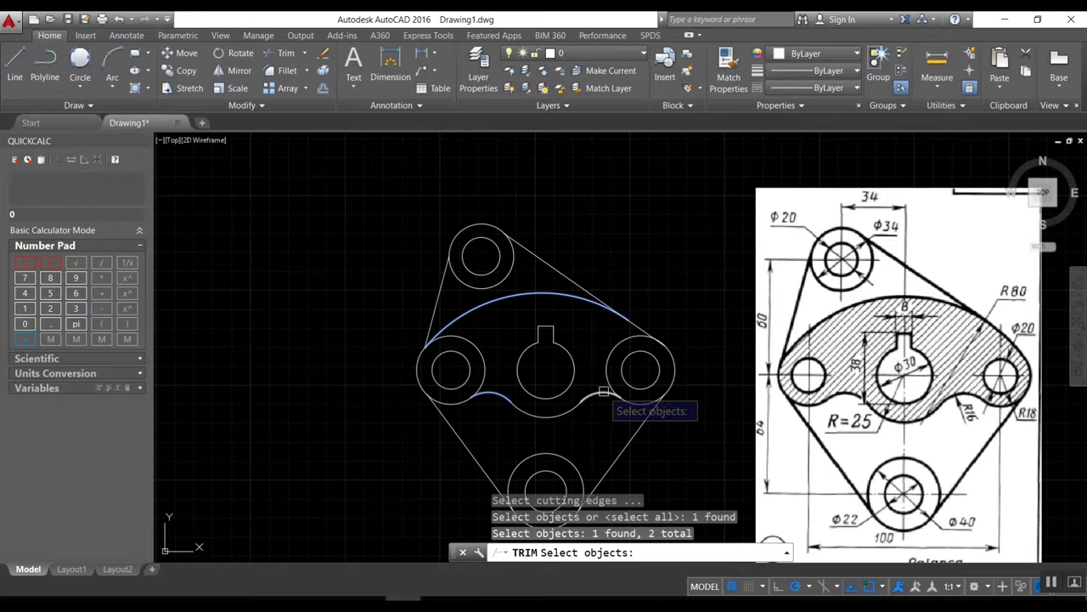
key(Return)
click(624, 349)
key(Return)
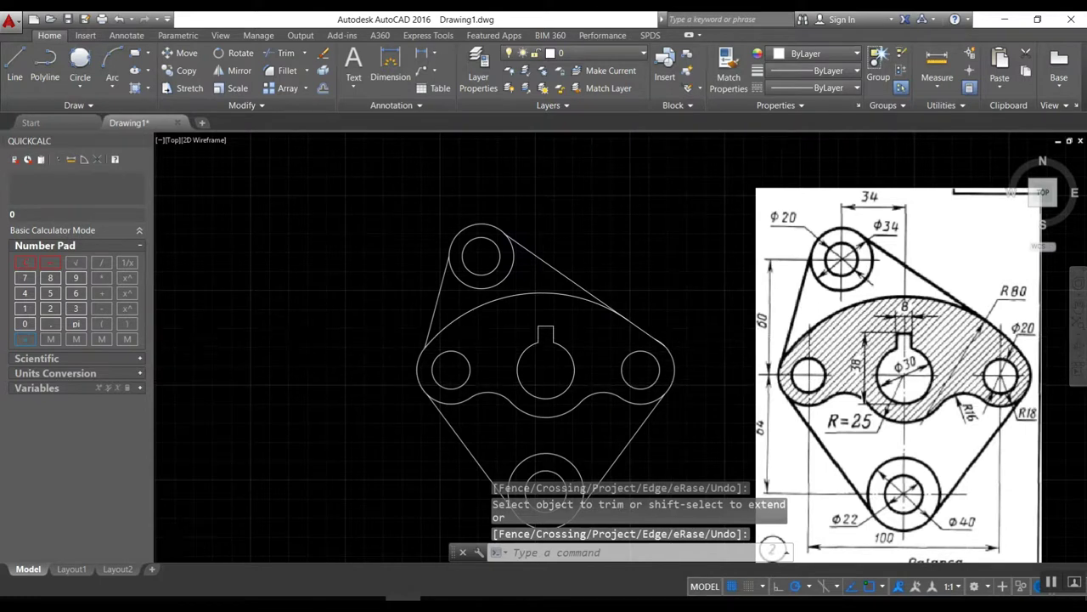
scroll(667, 340, up, 6)
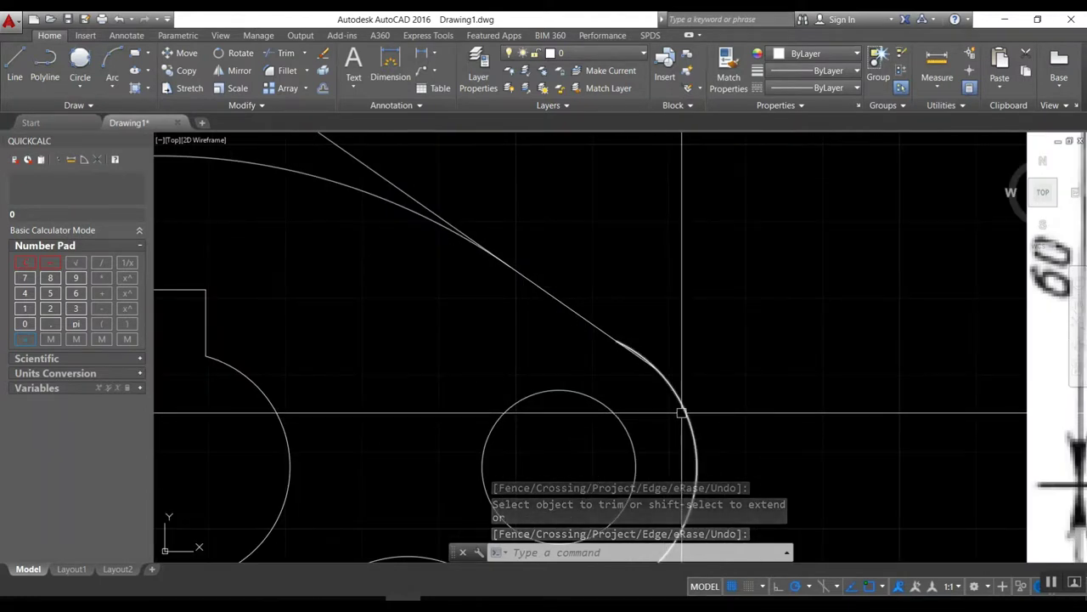
Step: Trim the R18 ring's arc end beyond the upper-right tangent line
key(Return)
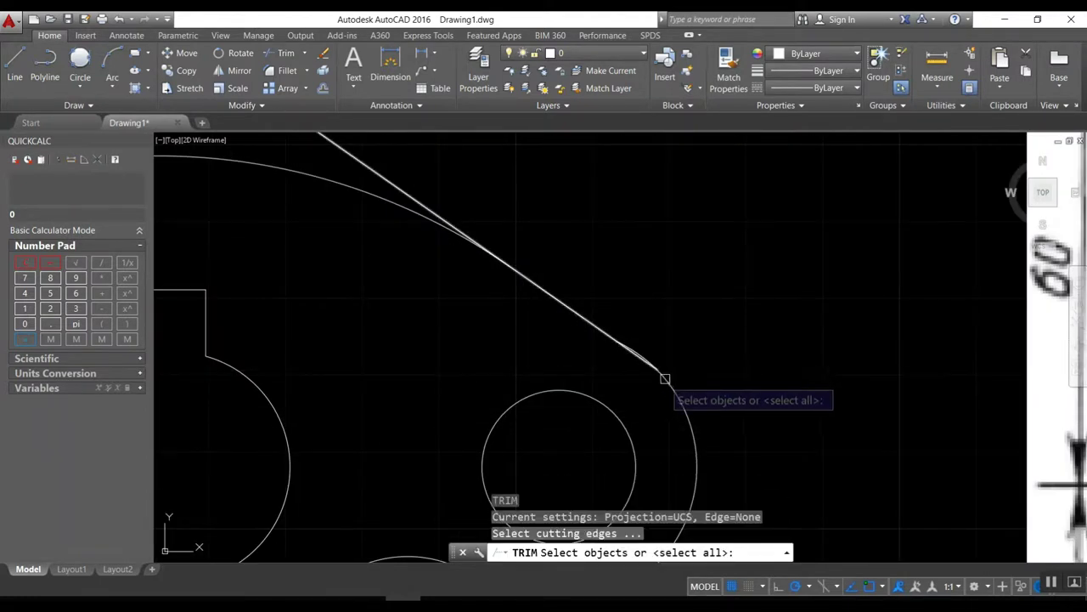
click(669, 384)
key(Return)
click(629, 358)
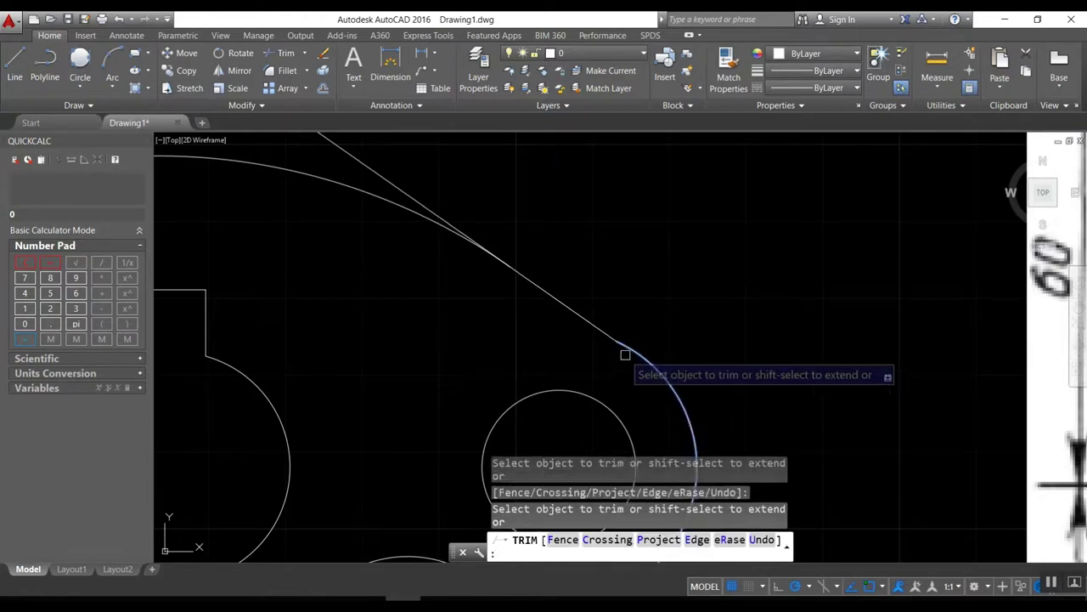
scroll(676, 342, down, 5)
key(Return)
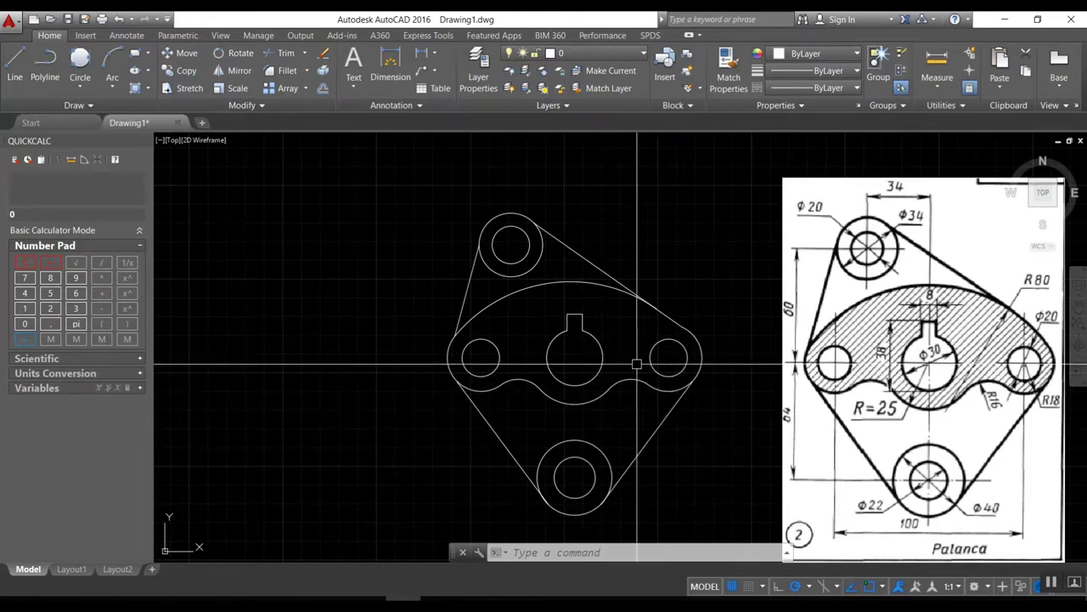
Step: Add a vertical 38.1 dimension from the keyway top to the centre circle's bottom quadrant, then call up Drawing Units
middle_drag(636, 364, 525, 358)
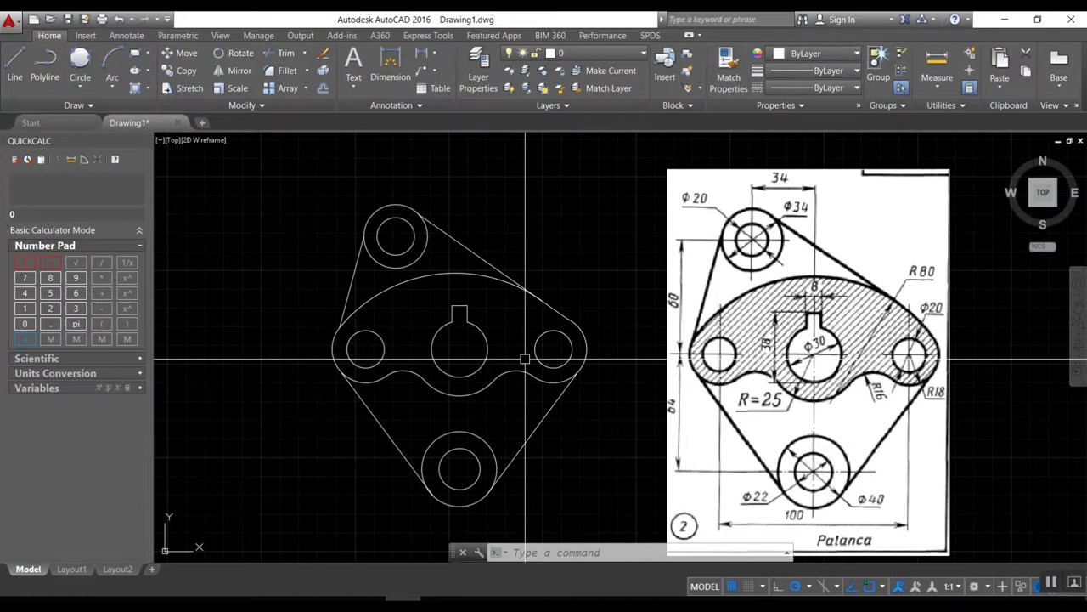
text(Dli)
key(Return)
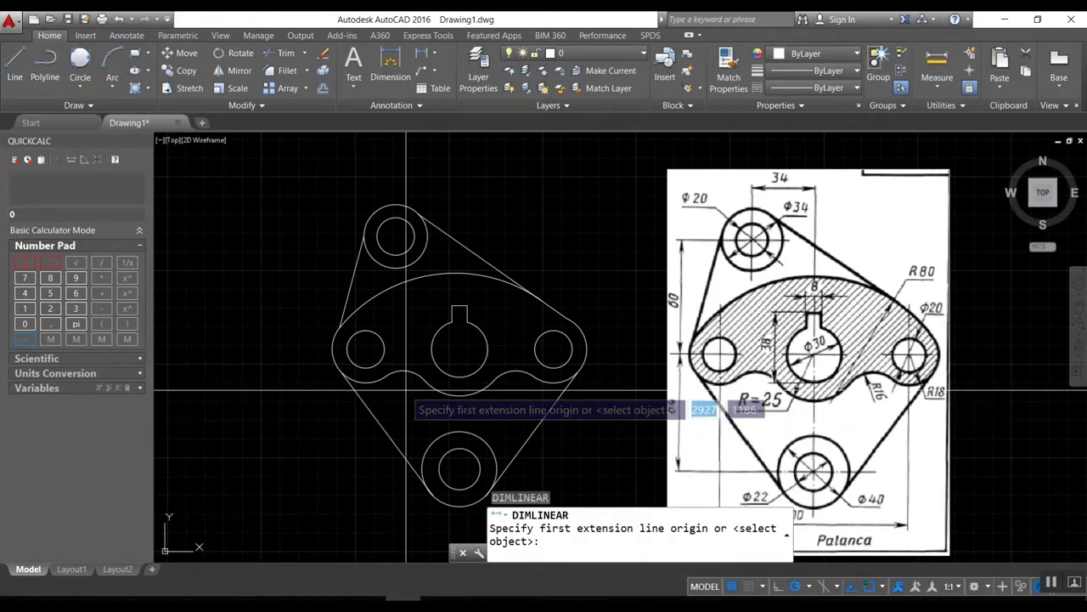
click(451, 306)
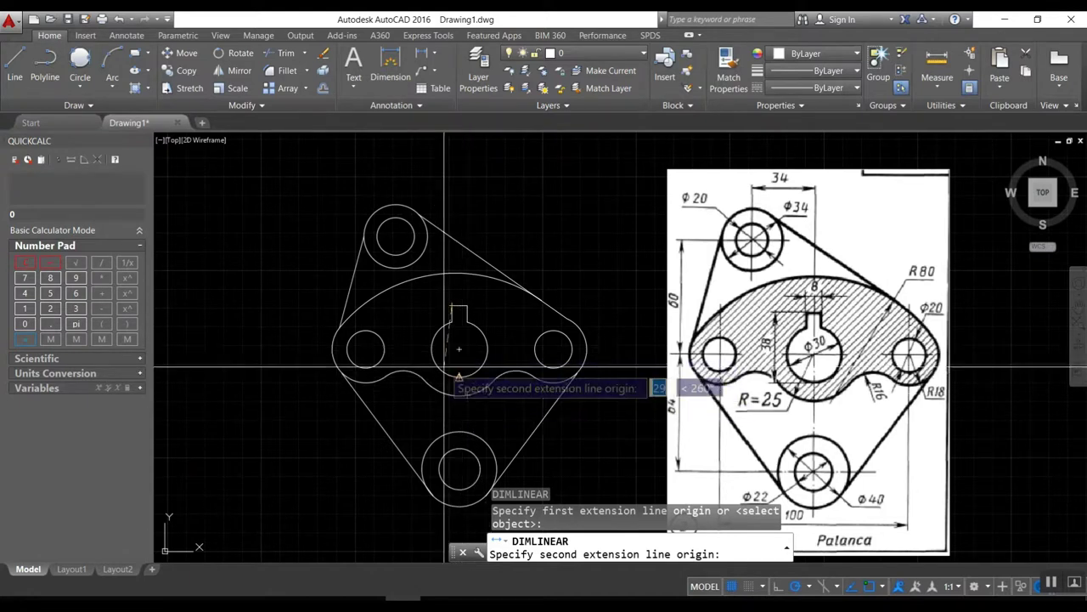
scroll(459, 377, up, 4)
shift+right_click(461, 389)
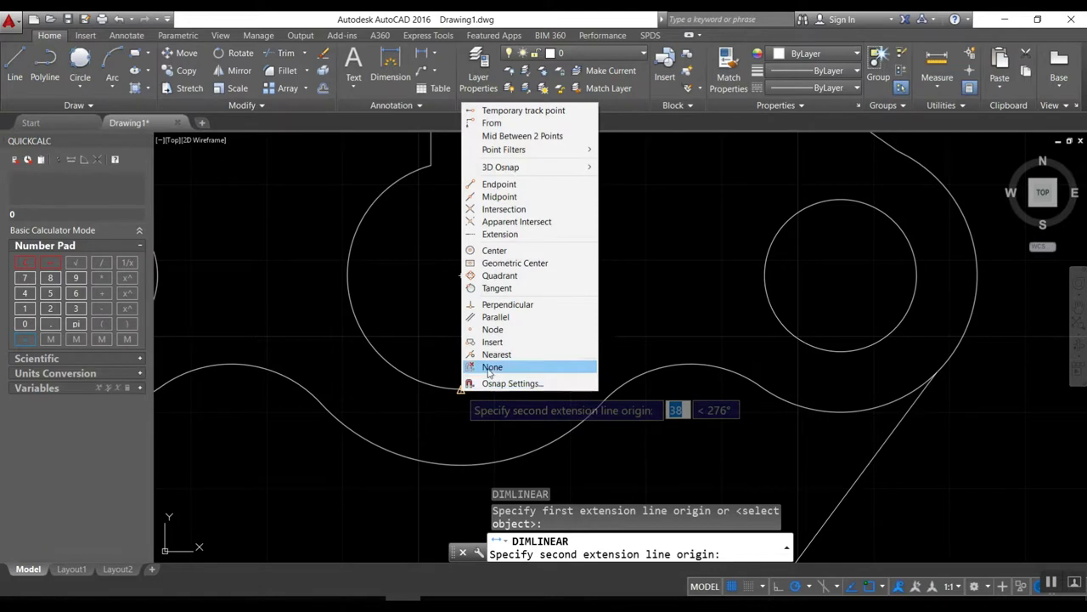
click(503, 281)
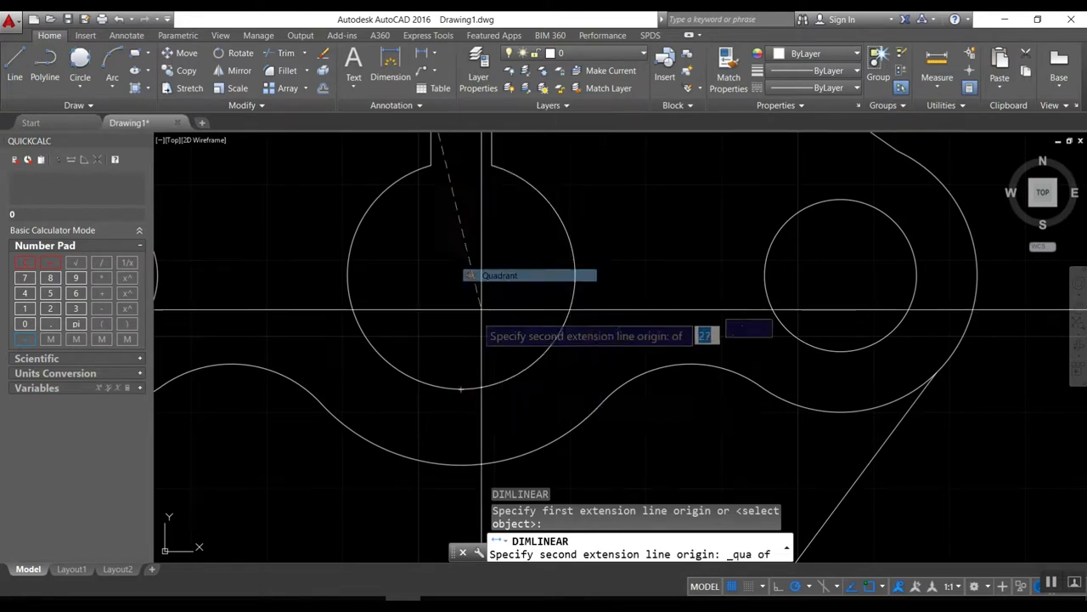
click(462, 384)
scroll(420, 389, down, 4)
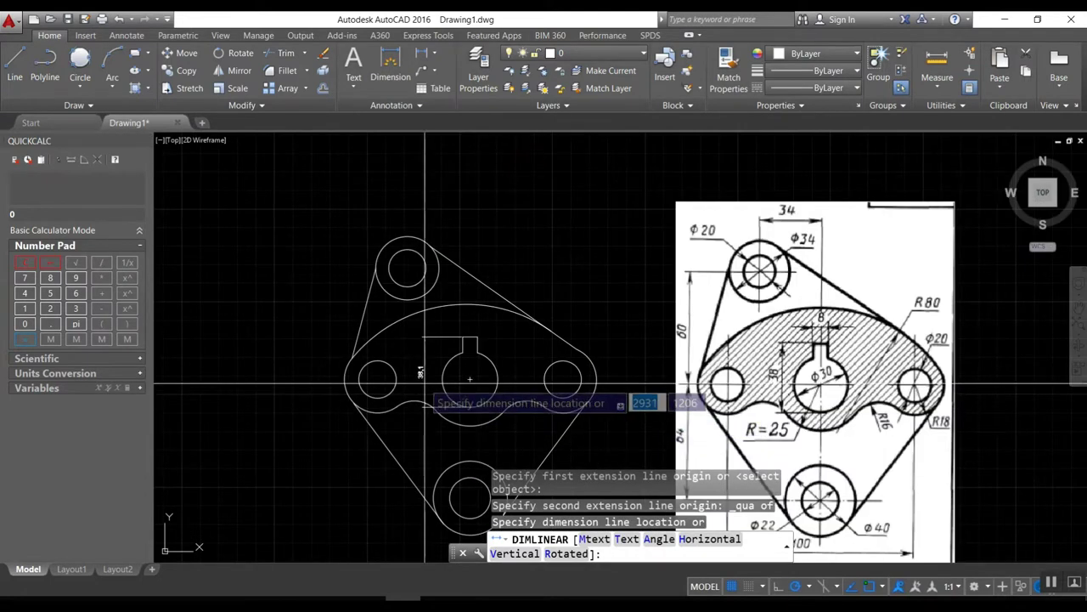
click(425, 390)
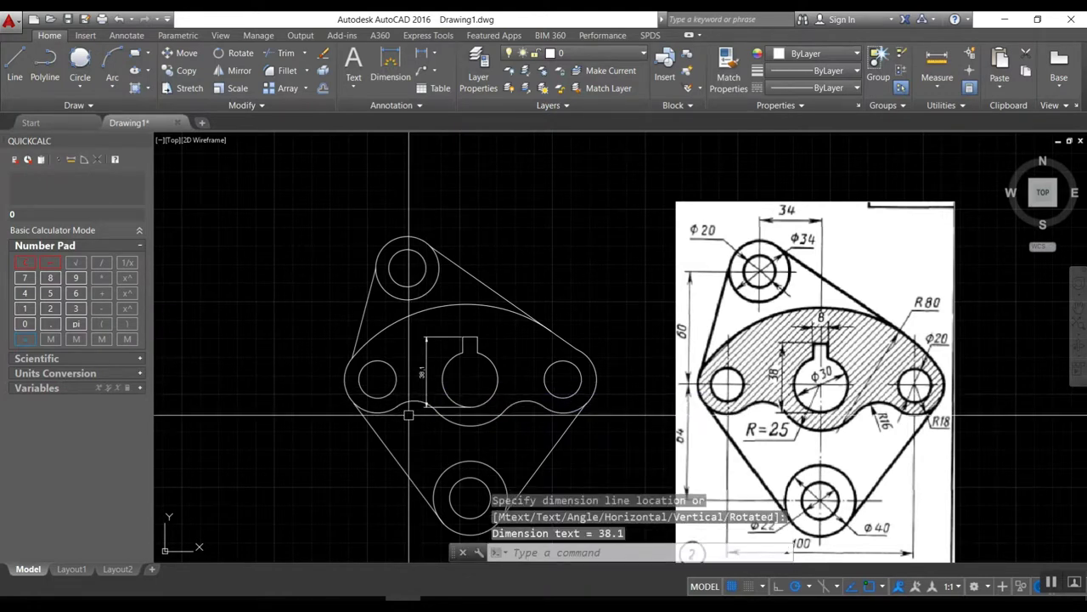
text(uni)
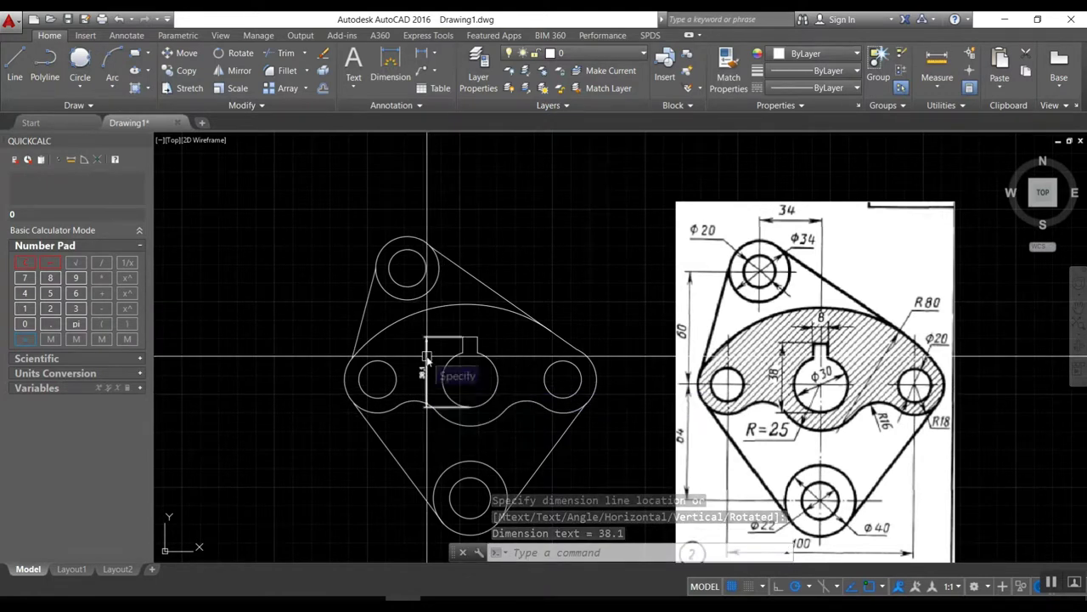
key(Return)
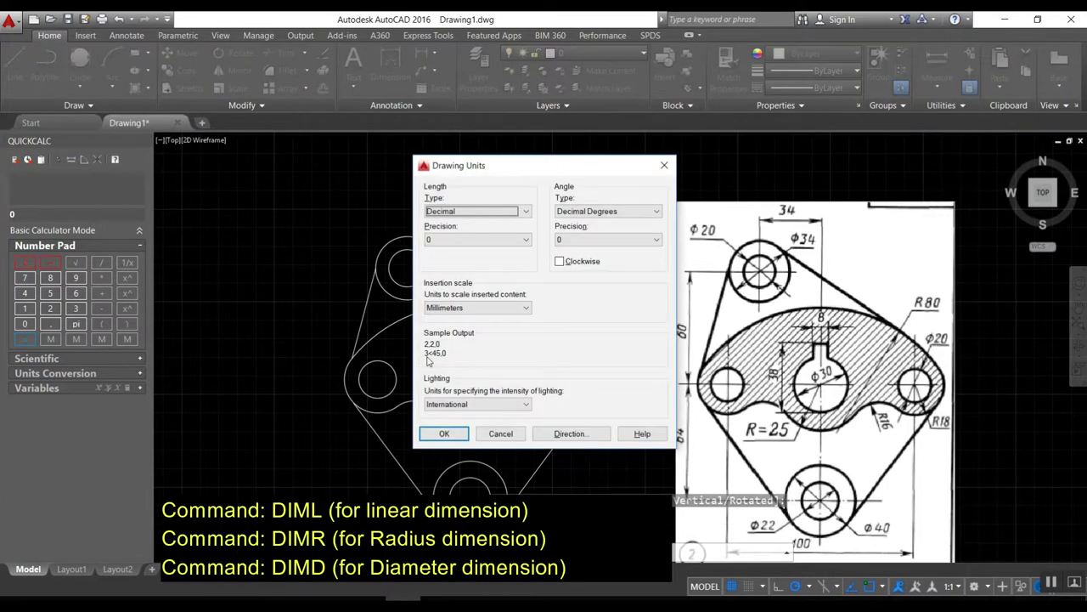
Step: Accept the Drawing Units dialog with OK and zoom in on the keyed centre circle
click(464, 434)
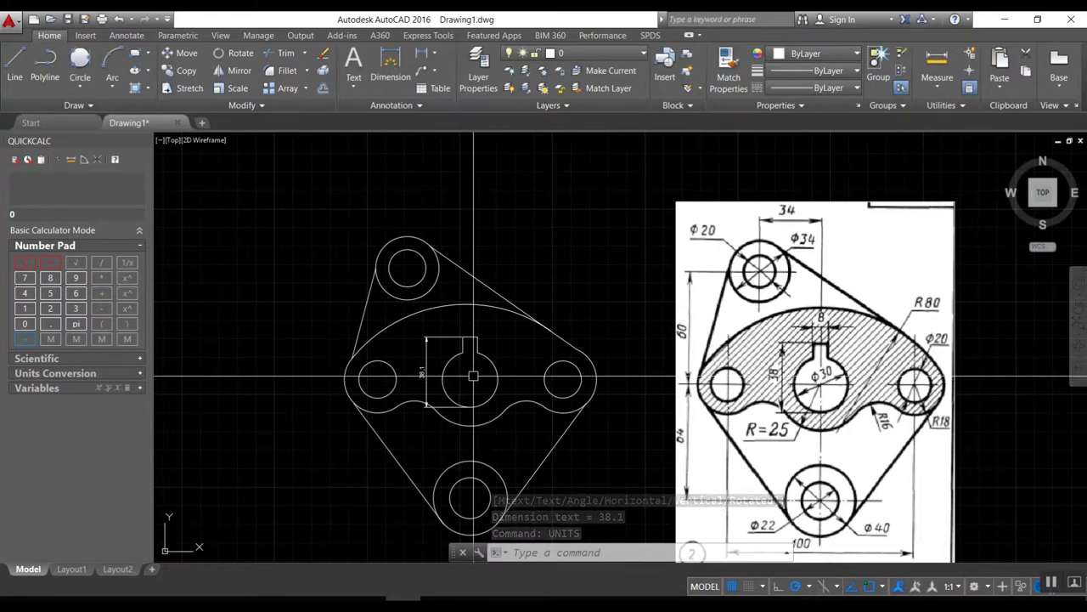
scroll(457, 406, up, 2)
scroll(457, 406, up, 3)
scroll(456, 409, down, 2)
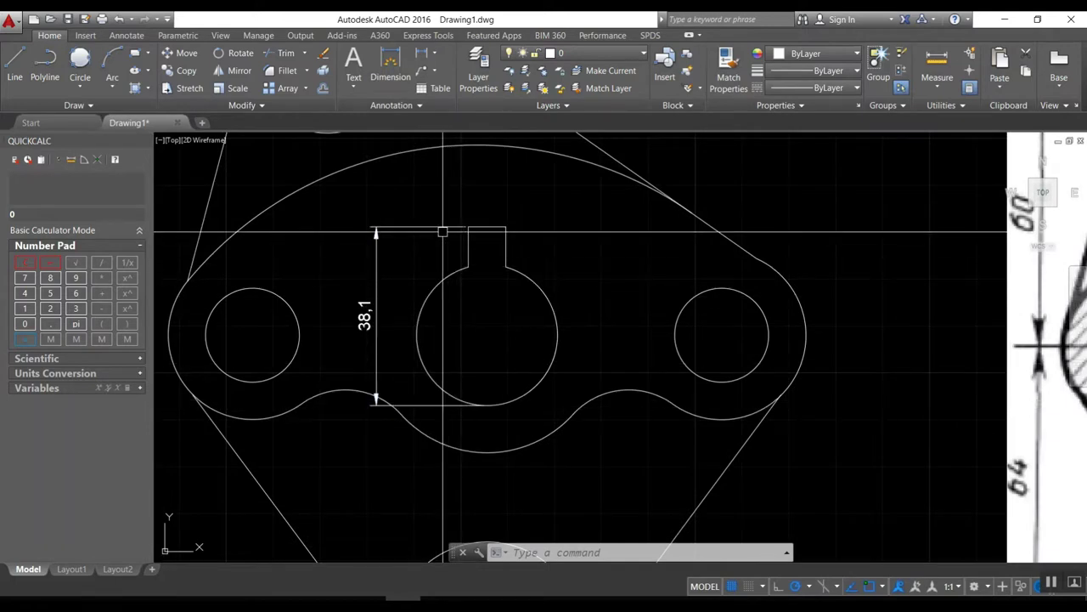
Step: Erase the 38,1 keyway dimension
text(e)
key(Return)
click(441, 230)
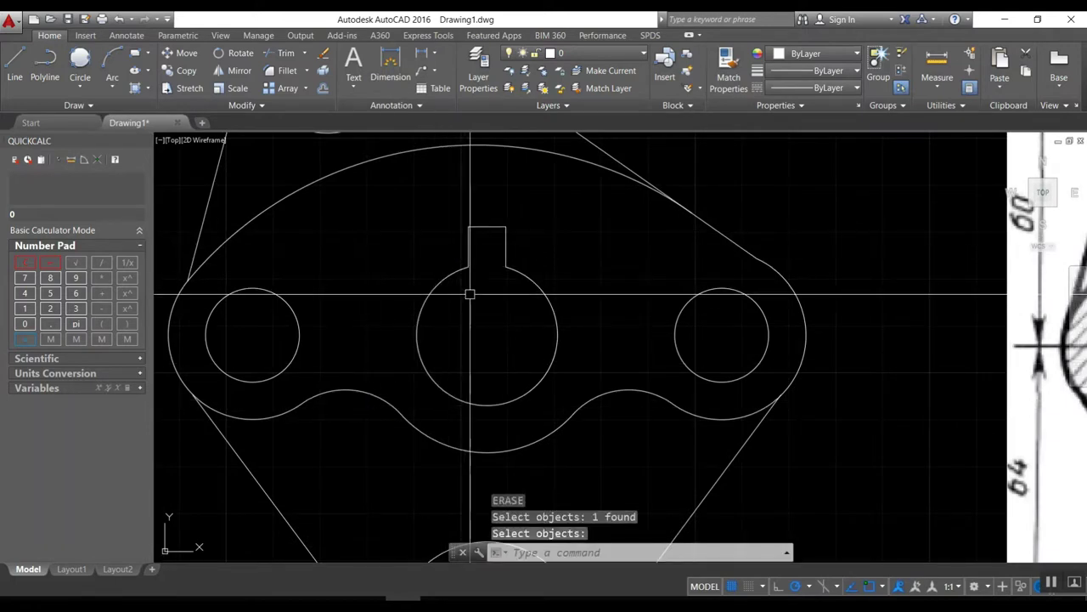
key(Return)
Step: Offset the keyway's top line 38 units downward toward the circle's bottom
text(offset distance or [Through)
key(Return)
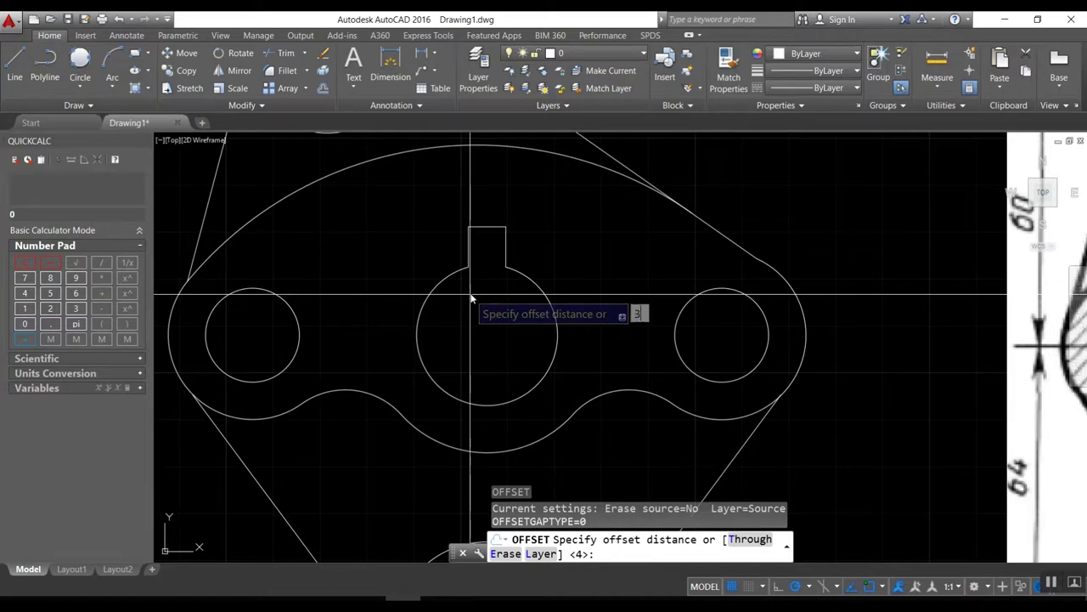
text(8)
key(Return)
click(482, 227)
click(481, 291)
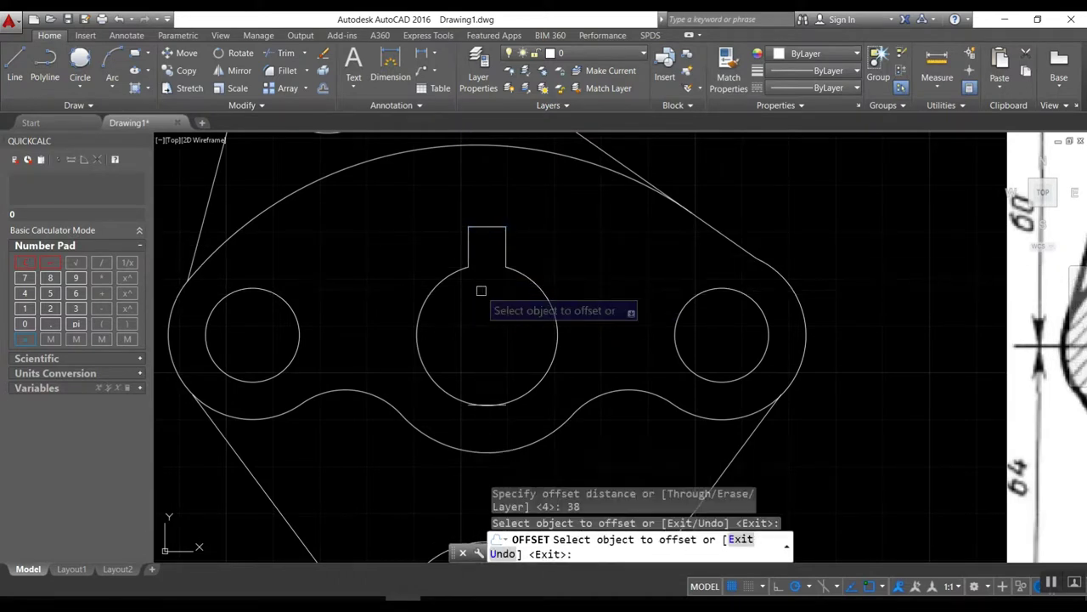
click(484, 404)
scroll(493, 415, up, 10)
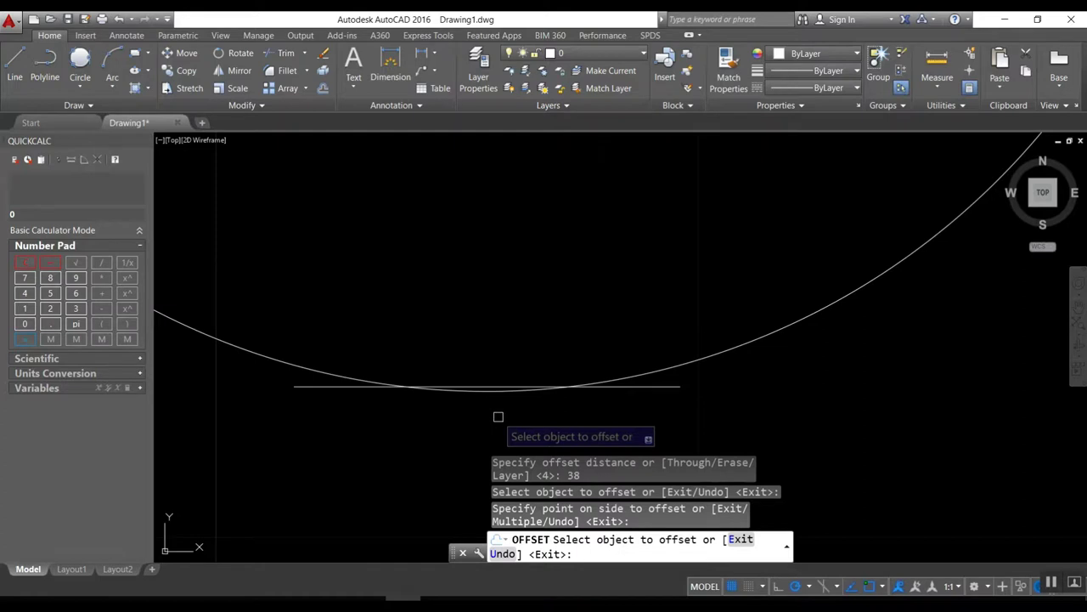
key(Return)
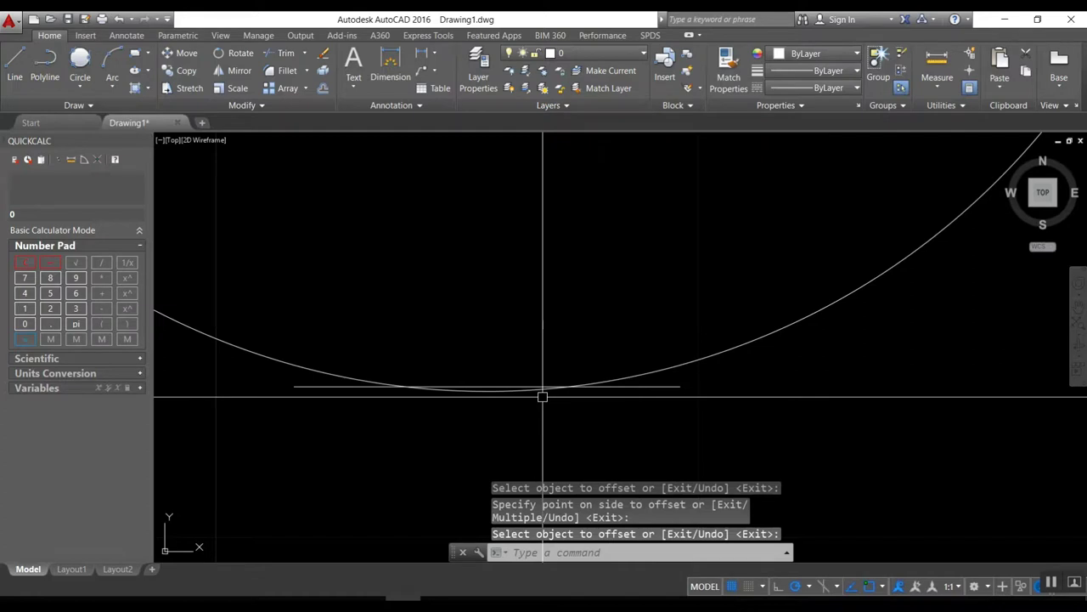
Step: Move the new horizontal line by its midpoint onto the central circle's bottom quadrant
text(m)
key(Return)
click(518, 385)
key(Return)
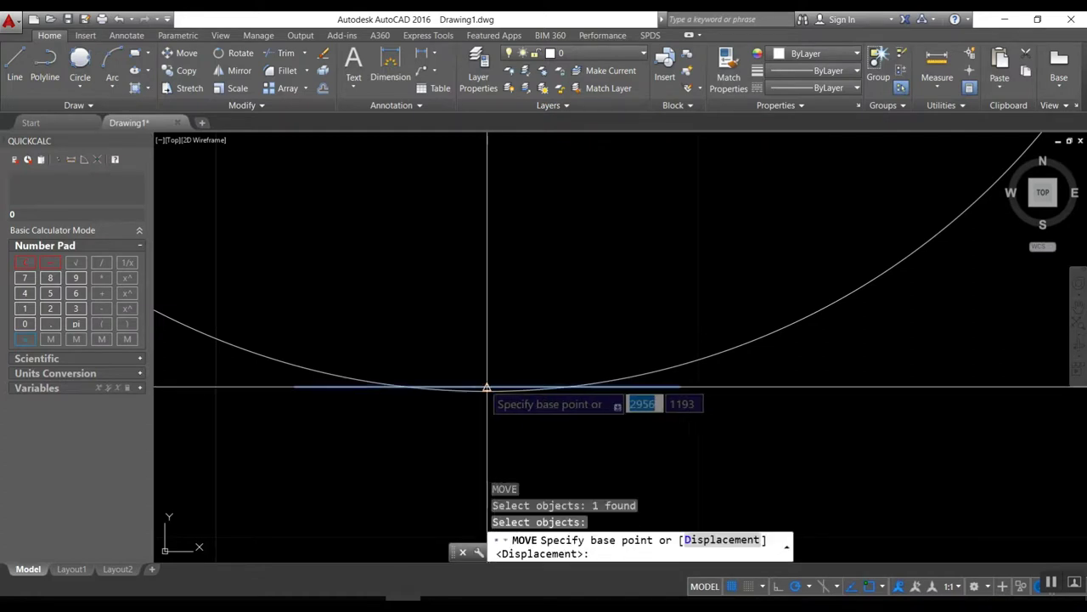
click(486, 390)
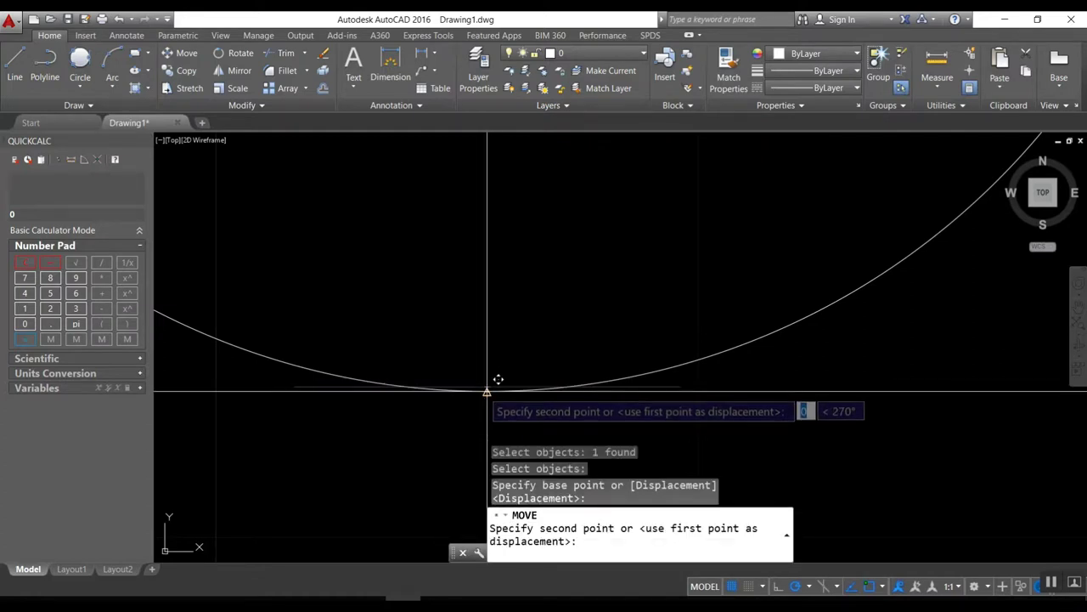
shift+right_click(487, 390)
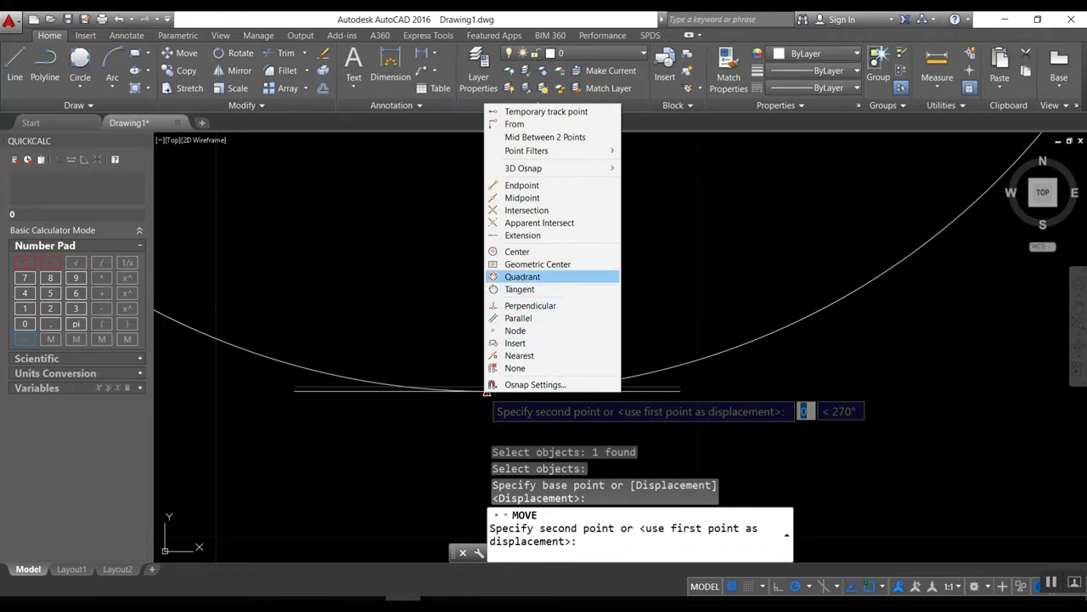
click(523, 276)
click(491, 386)
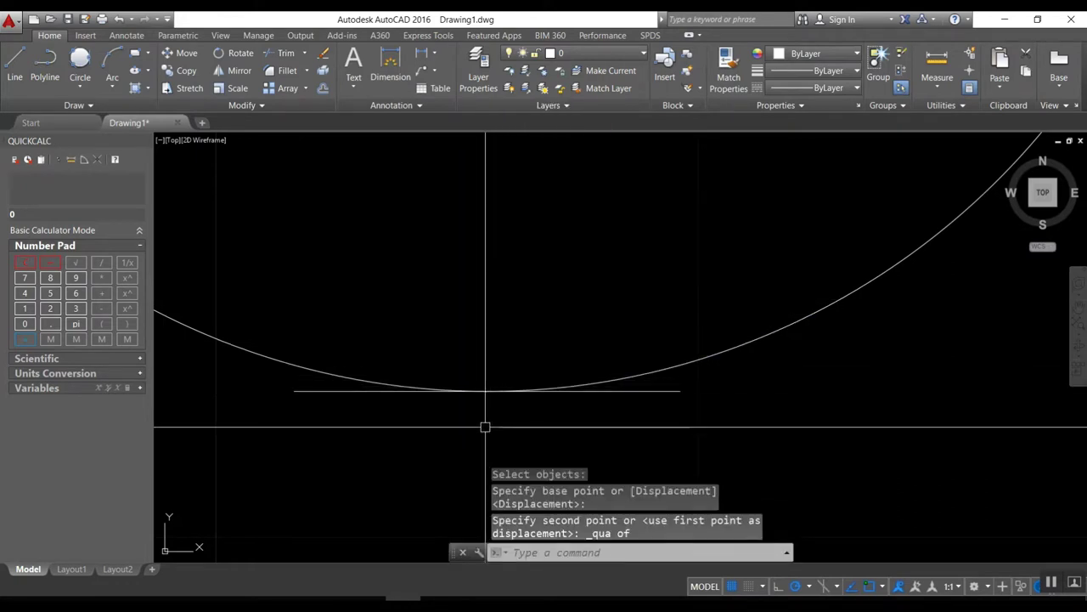
Step: Offset the helper line 3 units to one side
text(o)
key(Return)
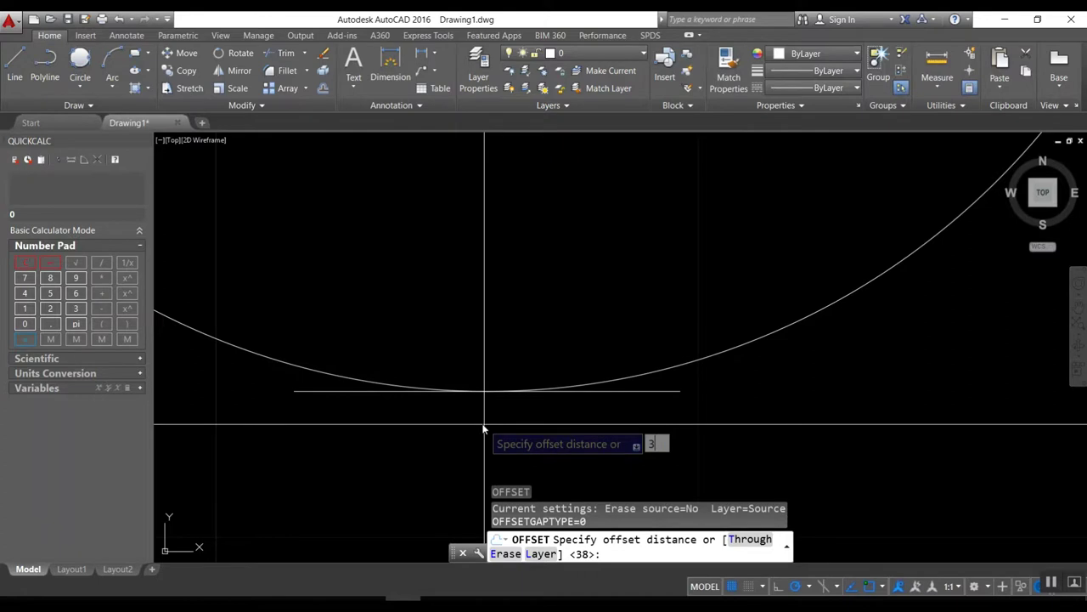
key(Return)
click(609, 391)
click(546, 451)
scroll(545, 451, down, 1)
key(Escape)
Step: Select the extra offset line for erasing
text(e)
key(Return)
click(605, 415)
Step: Finish erasing the extra helper line below the central hole
scroll(570, 453, down, 4)
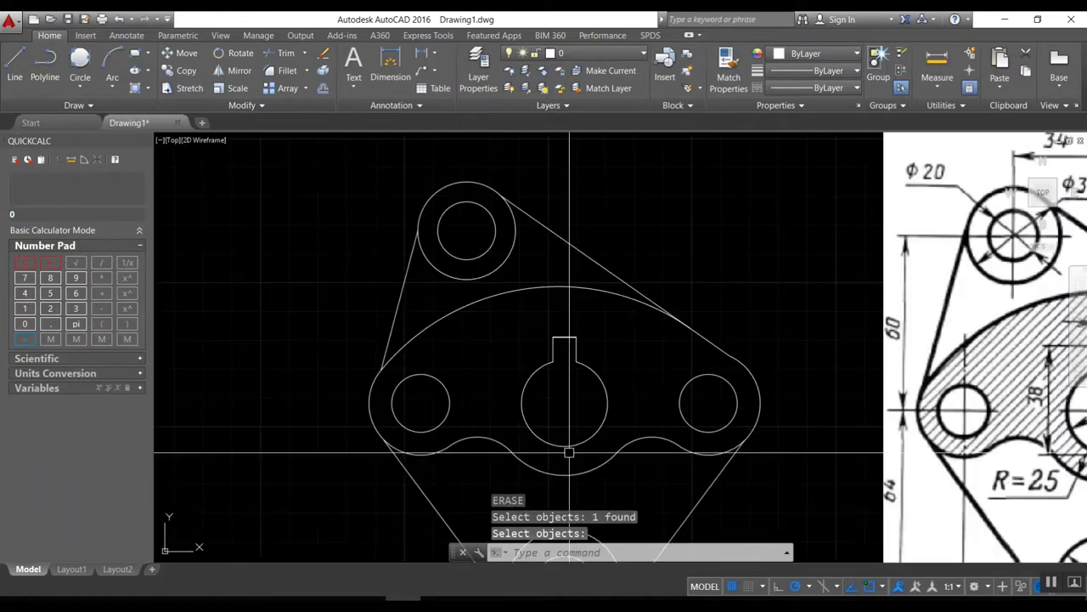
scroll(576, 346, up, 3)
scroll(539, 297, up, 2)
scroll(488, 354, up, 2)
scroll(461, 360, up, 2)
scroll(541, 323, down, 3)
key(Return)
Step: Trim the overlapping line end, using both keyway sides and the top line as cutting edges
text(tr)
key(Return)
click(702, 363)
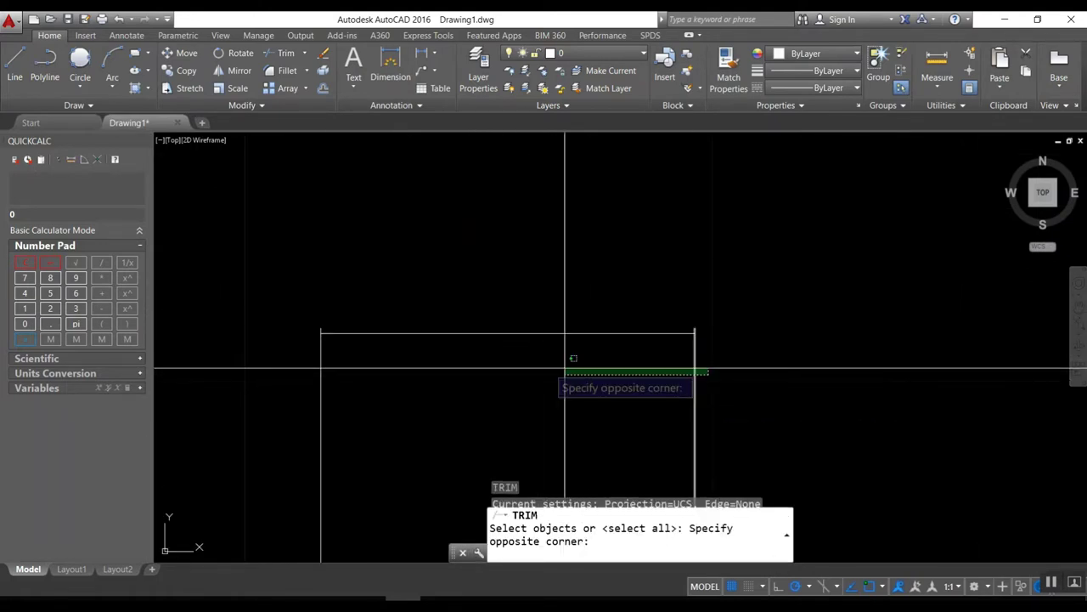
click(286, 367)
click(369, 338)
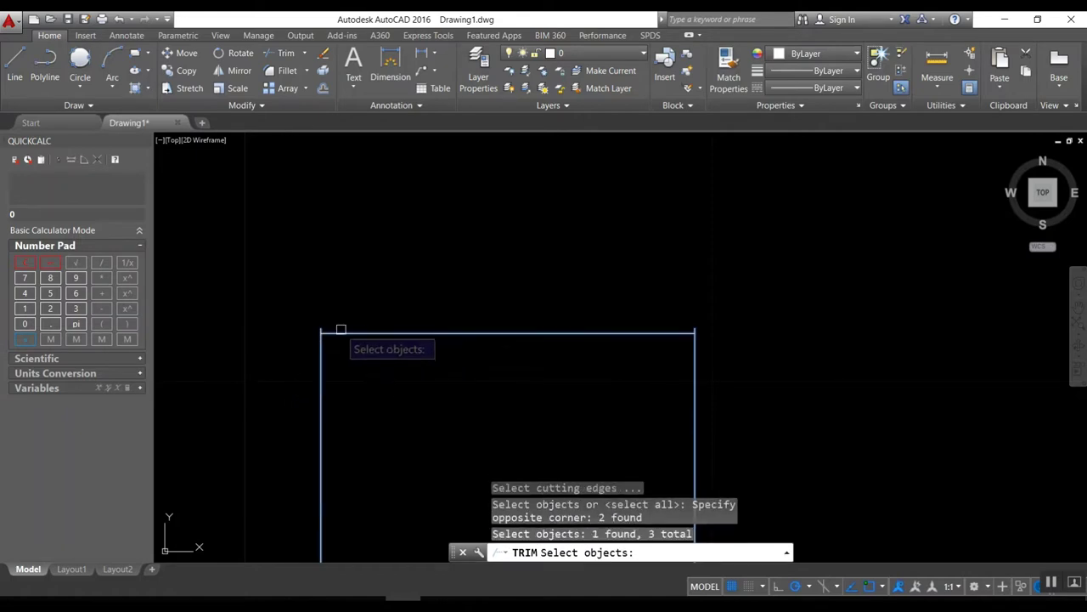
key(Return)
scroll(323, 327, up, 3)
click(335, 323)
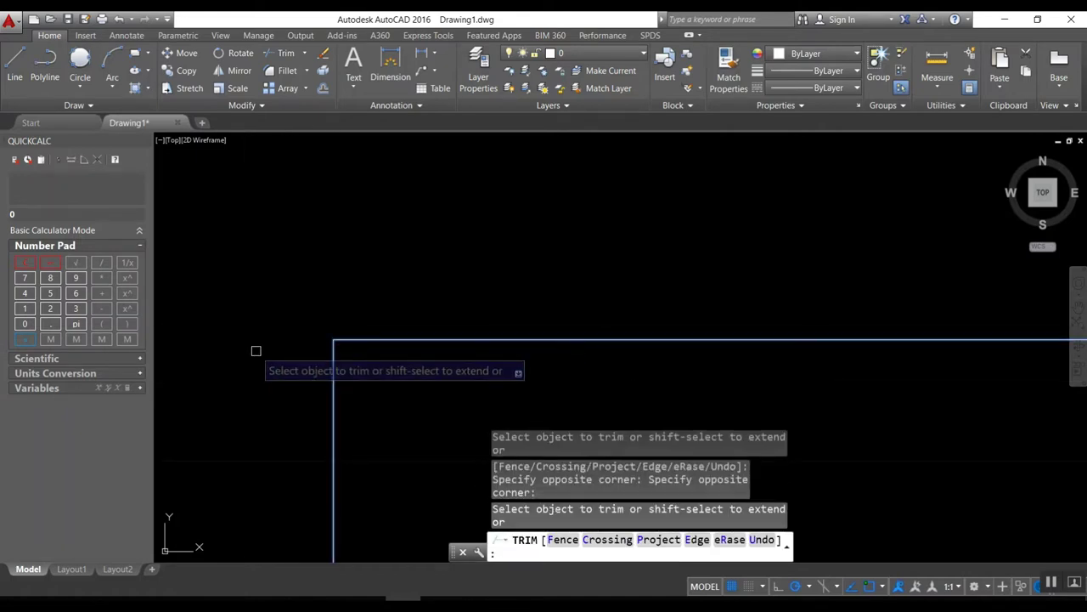
scroll(530, 337, up, 2)
scroll(674, 342, down, 2)
key(Return)
scroll(667, 345, down, 3)
scroll(686, 281, down, 3)
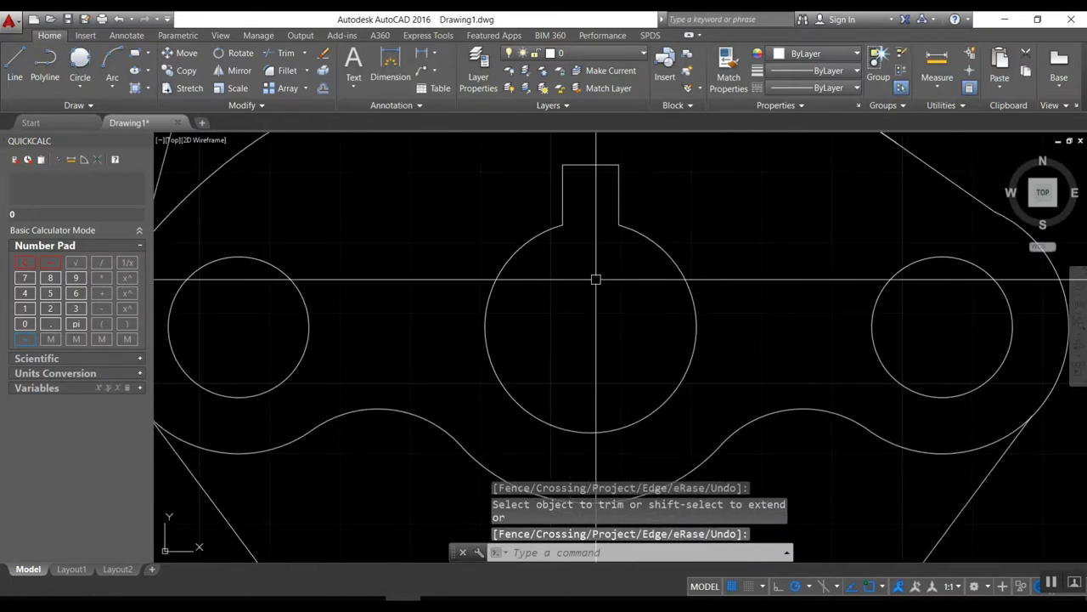
text(DLI)
Step: Dimension the keyway height 38 from its top-left corner to the circle's bottom
key(Return)
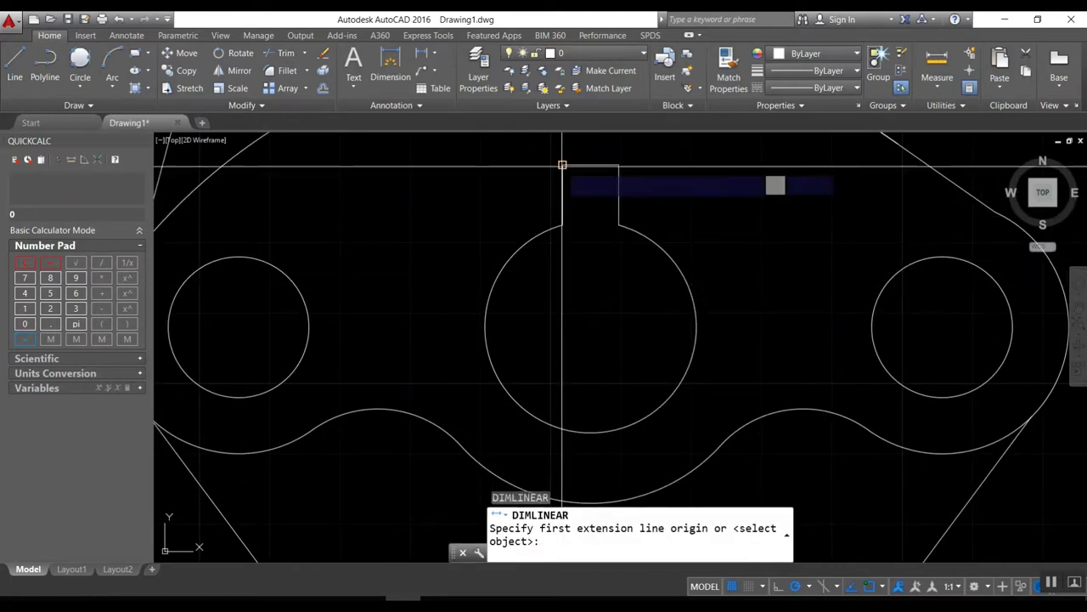
click(563, 165)
click(591, 432)
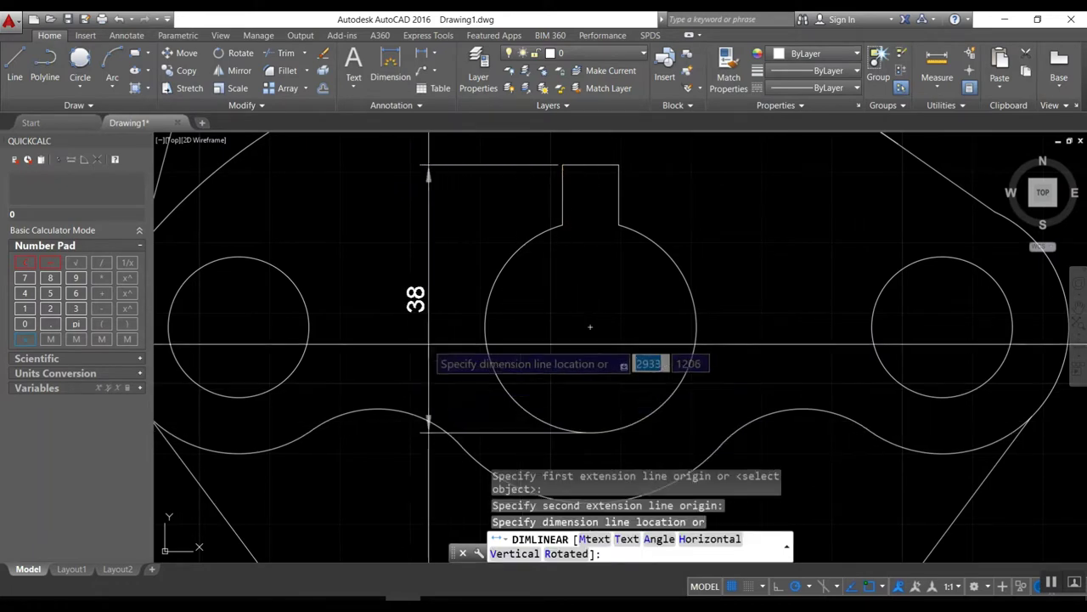
click(396, 364)
scroll(396, 364, down, 5)
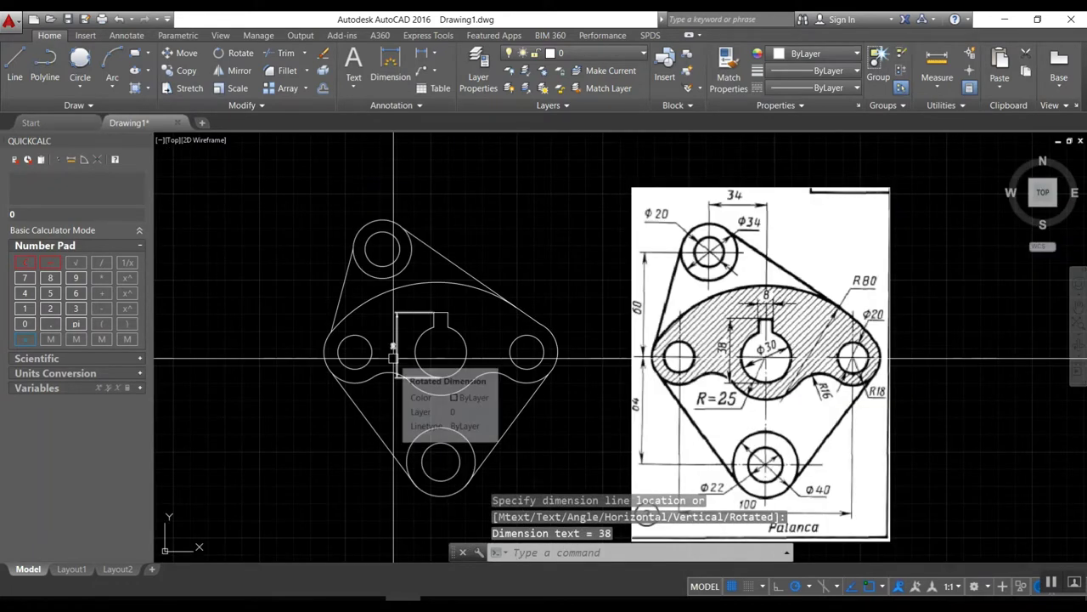
Step: Add the Ø30 diameter dimension inside the central bore
text(d)
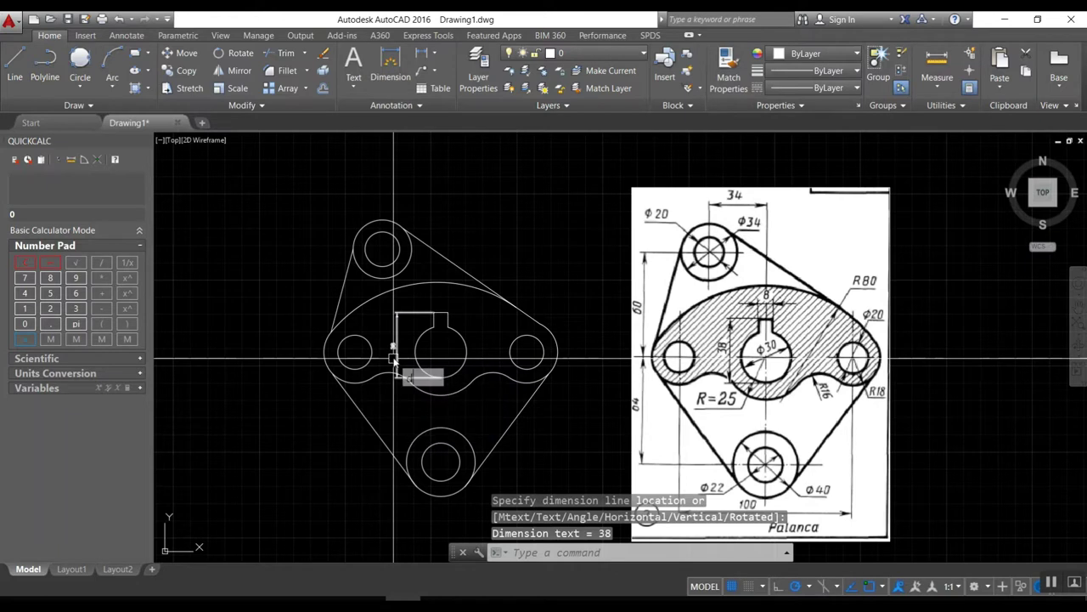
text(dia)
key(Return)
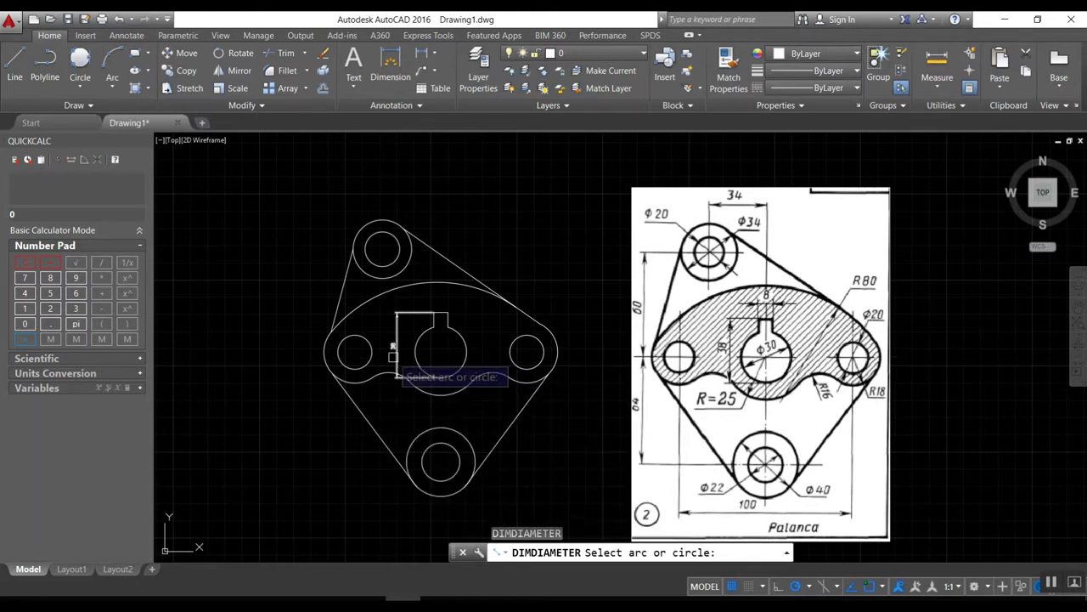
click(420, 359)
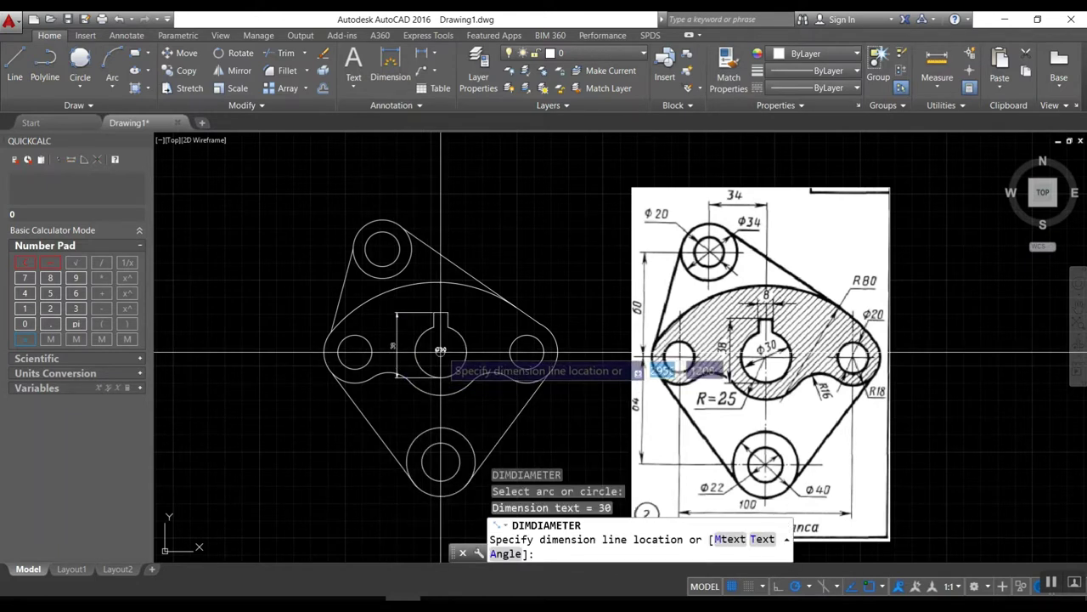
click(440, 350)
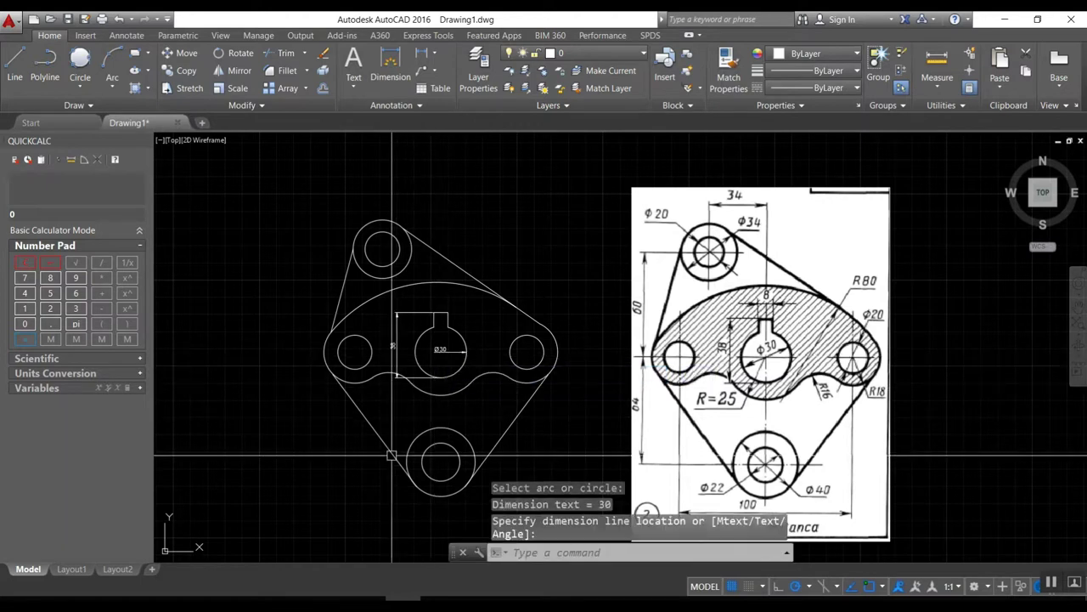
Step: Try a diameter dimension on the lower-left arc, then erase the wrong Ø50 result
key(Return)
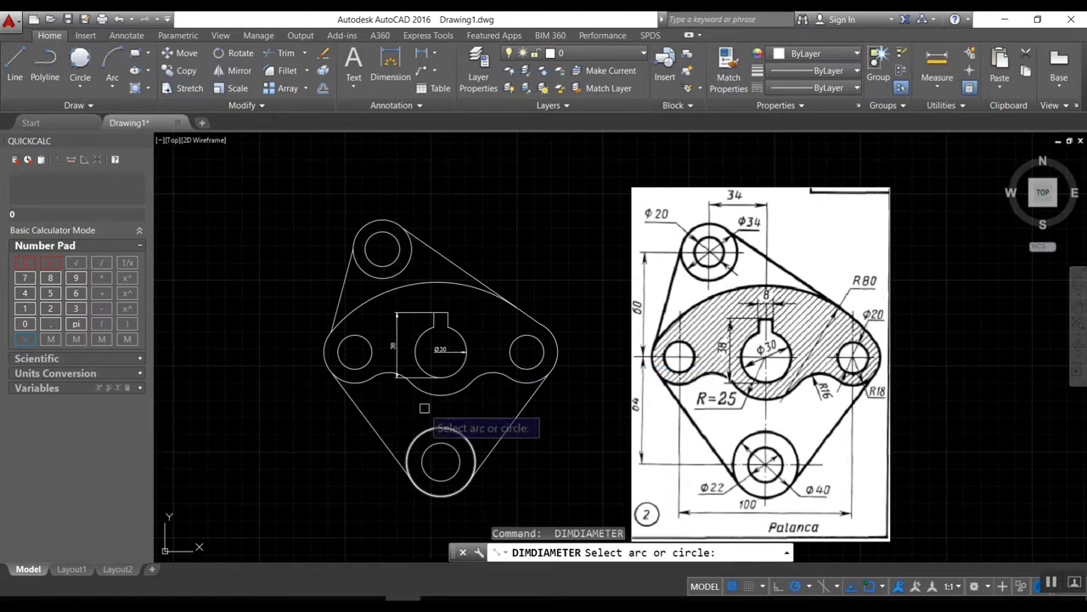
click(425, 393)
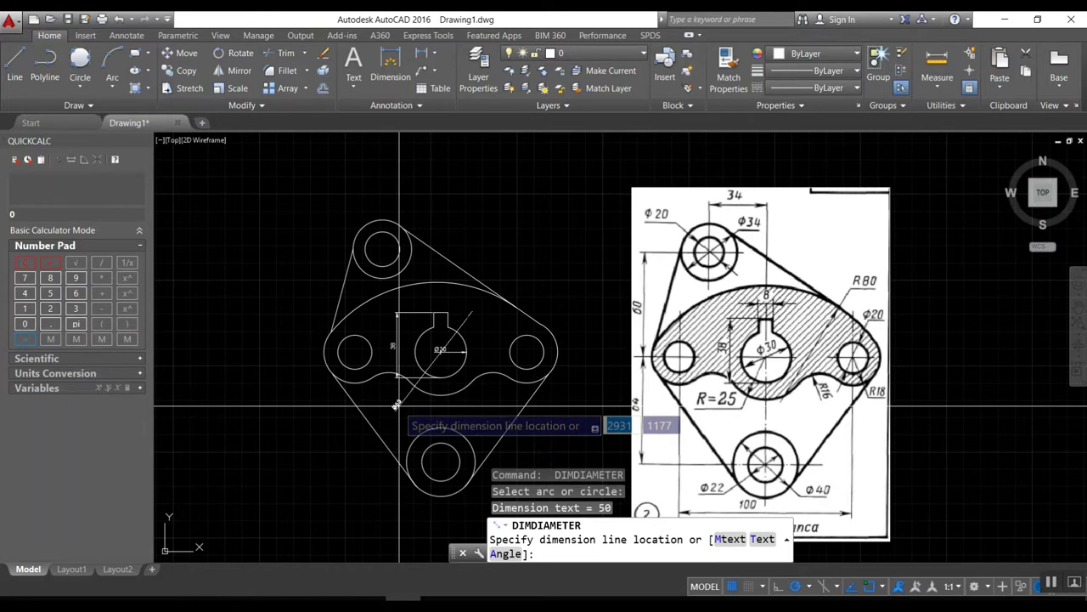
click(400, 408)
scroll(394, 401, up, 2)
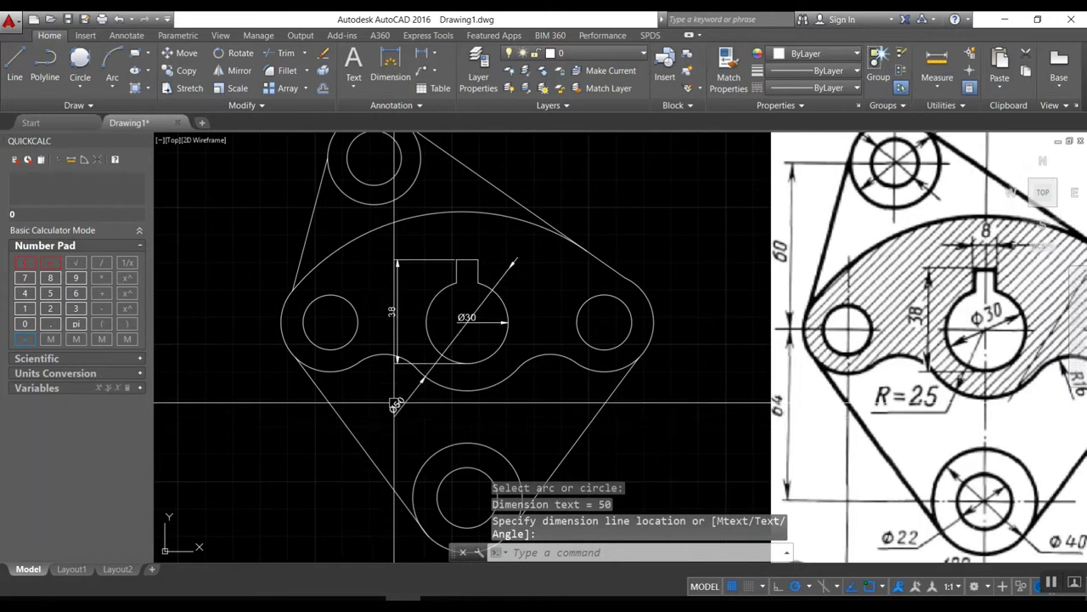
text(e)
key(Return)
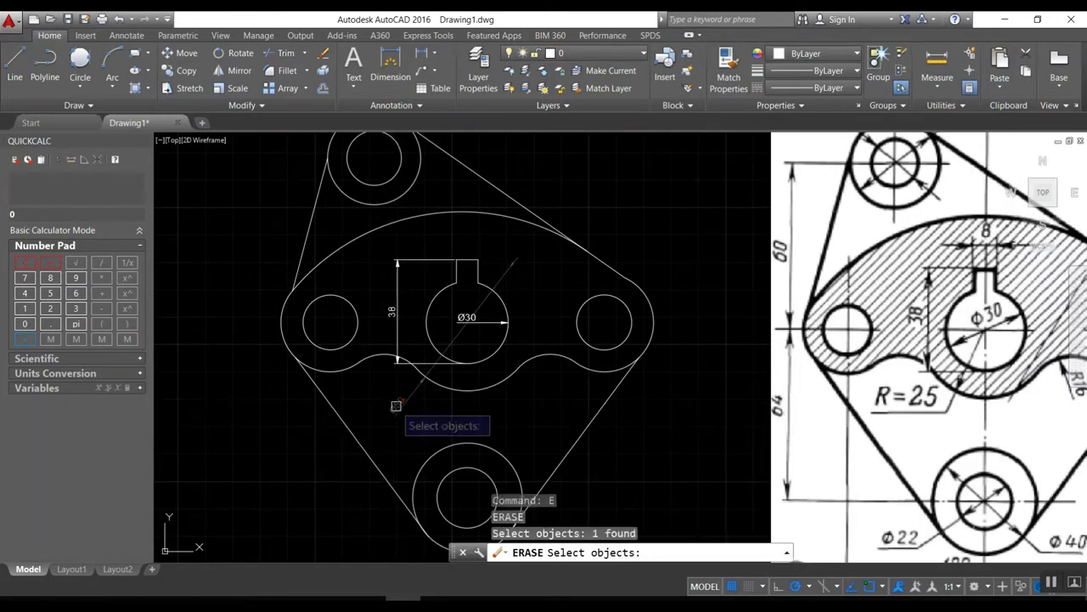
key(Return)
Step: Dimension the lower arc's radius as R25
text(im)
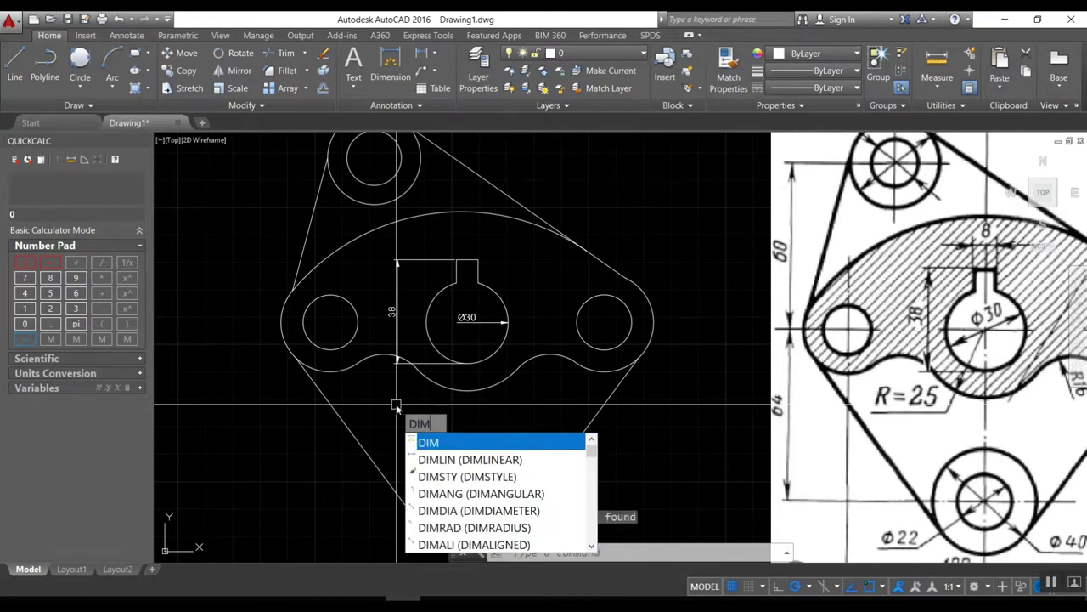
text(rad)
key(Return)
click(427, 381)
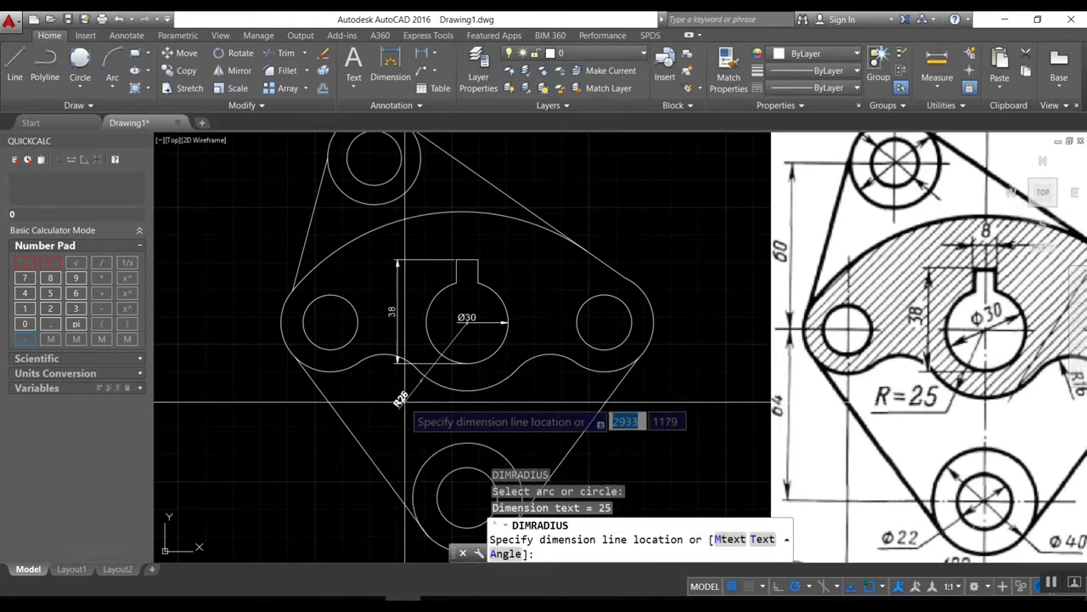
scroll(400, 404, down, 3)
scroll(399, 404, down, 2)
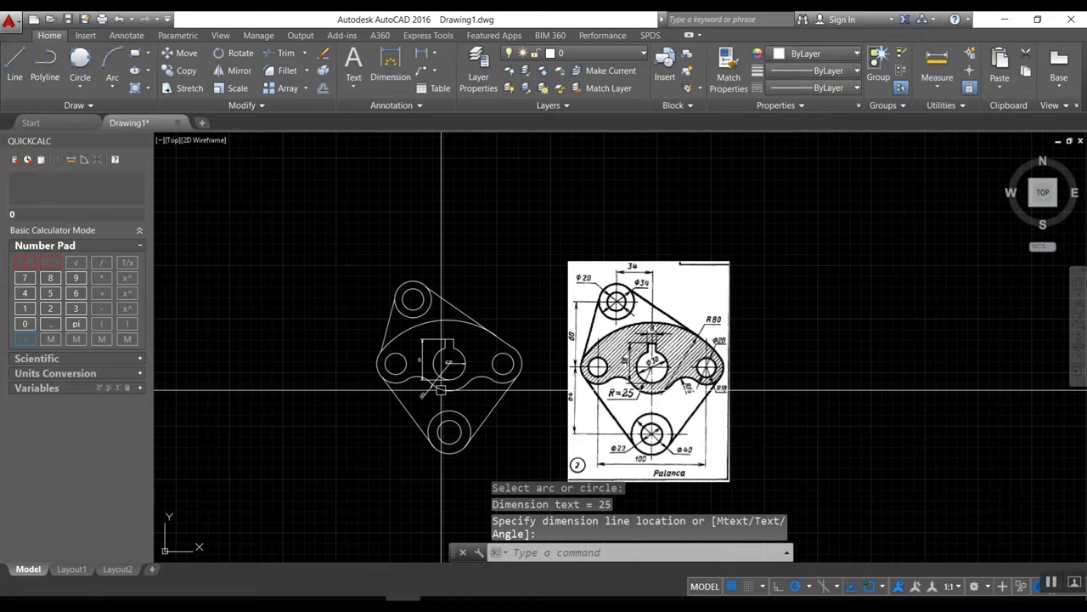
scroll(372, 484, up, 2)
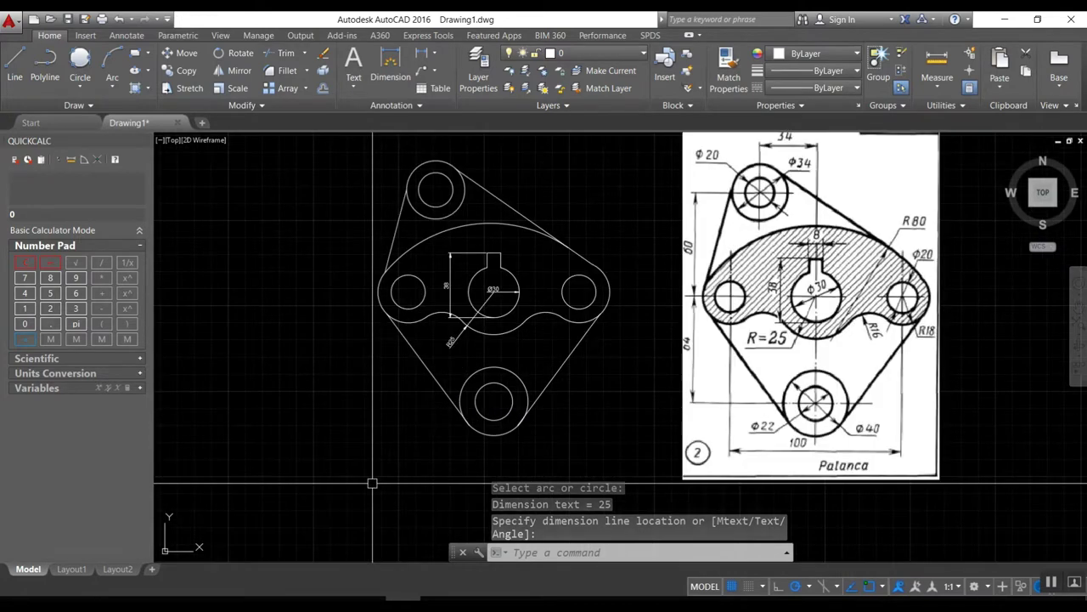
Step: Add Ø22 and Ø40 diameter dimensions to the bottom boss's inner and outer circles
text(dim)
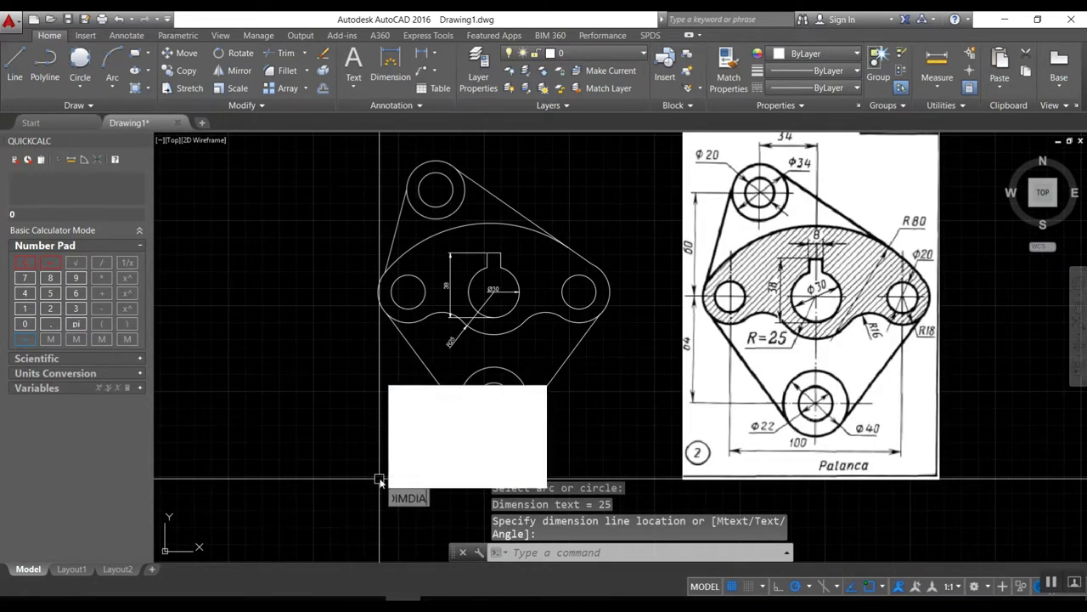
click(463, 445)
click(480, 412)
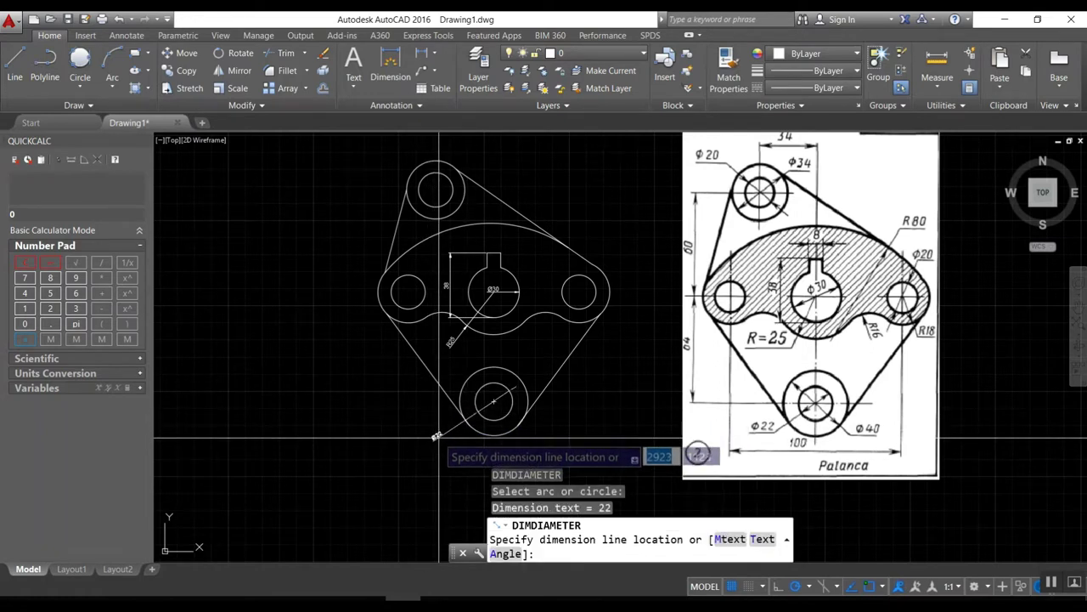
click(443, 433)
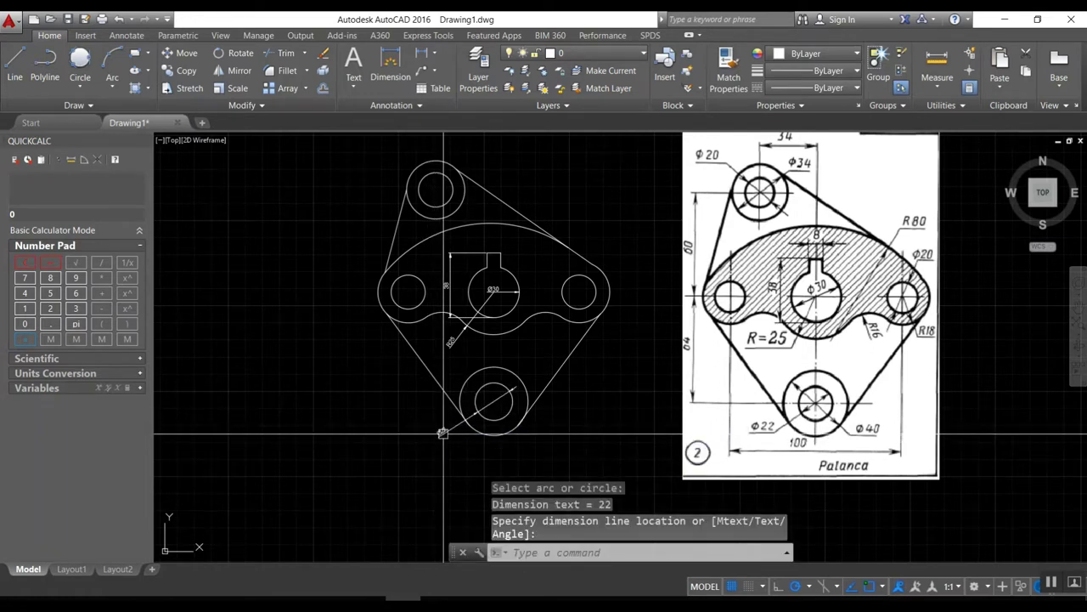
key(Return)
click(470, 377)
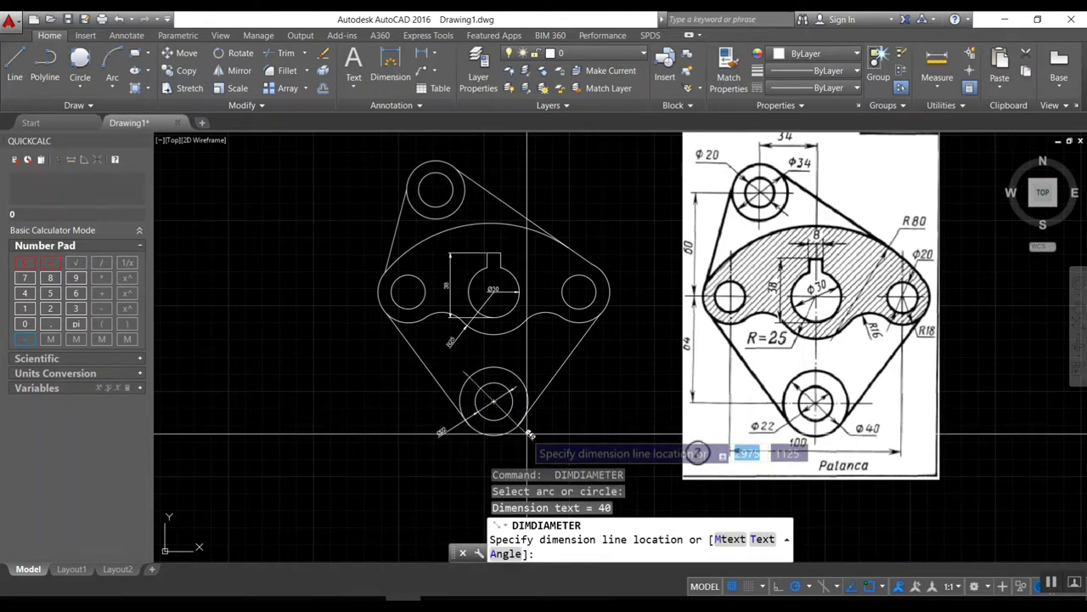
click(534, 439)
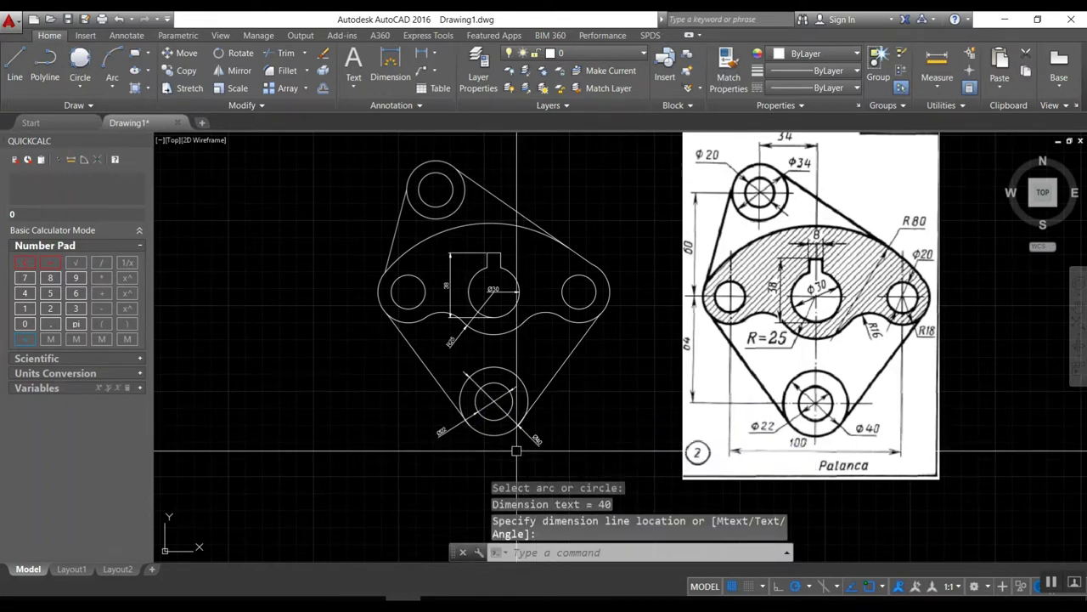
Step: Add a horizontal 100 dimension between the left and right circle centres, below the part
text(li)
key(Return)
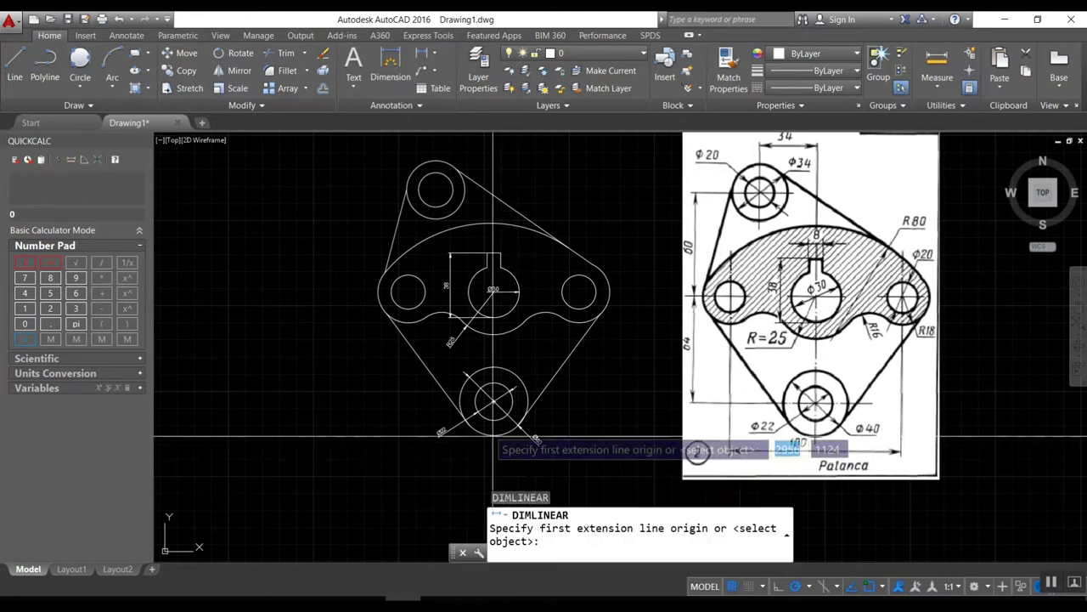
click(408, 293)
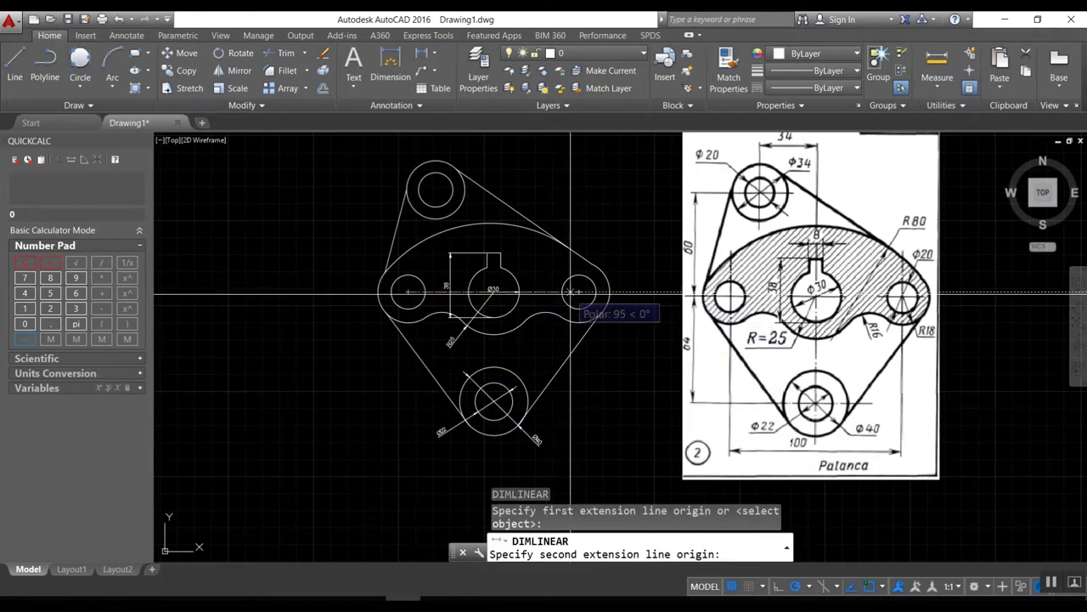
click(579, 292)
click(498, 457)
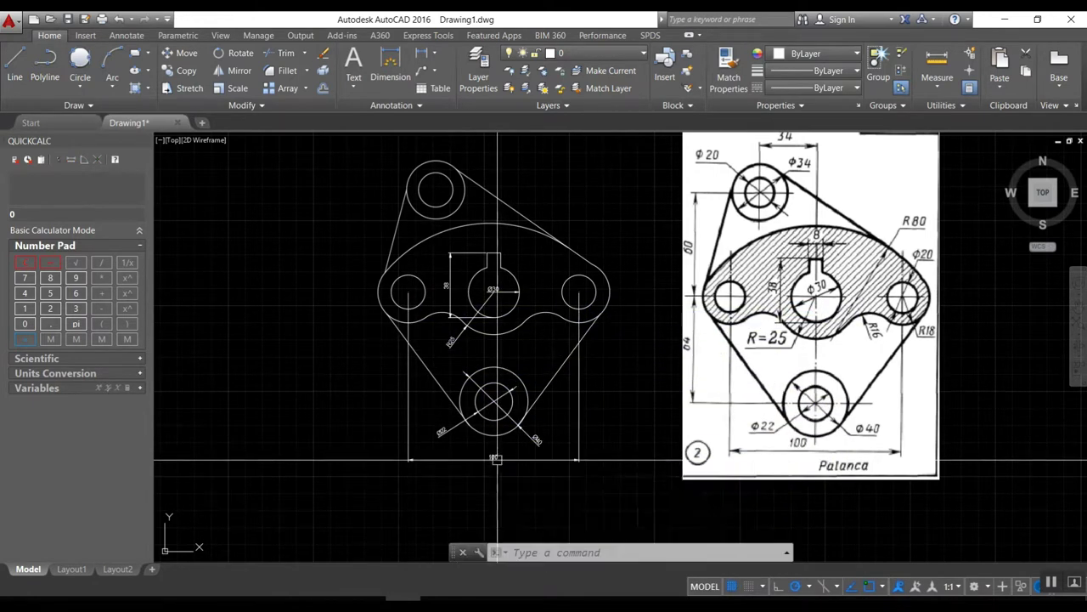
Step: Add vertical 64 and 60 dimensions on the left, to the bottom and top circle centres
key(Return)
click(407, 292)
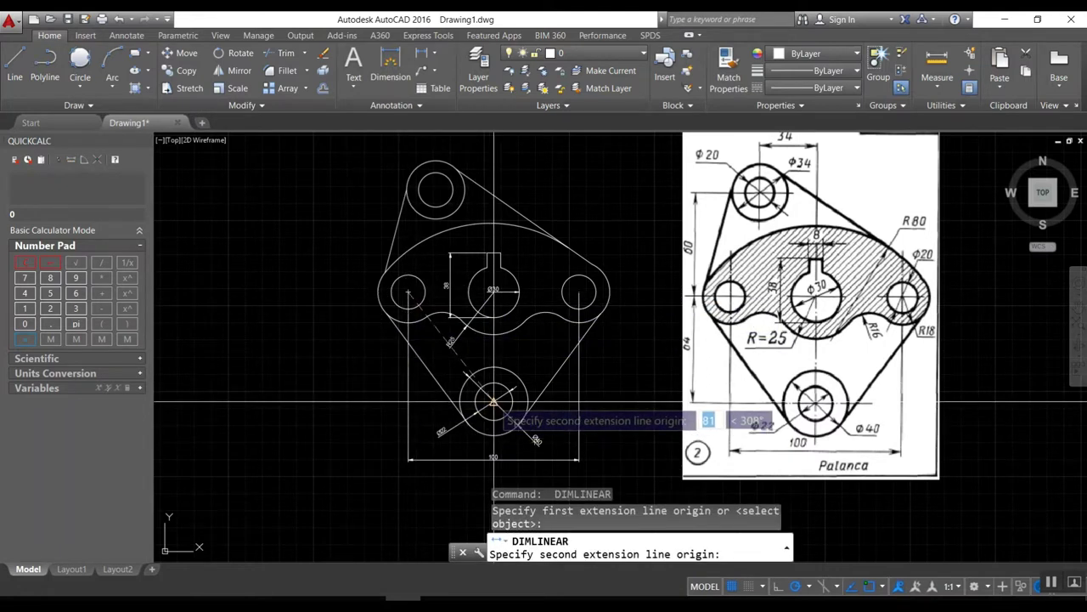
click(493, 401)
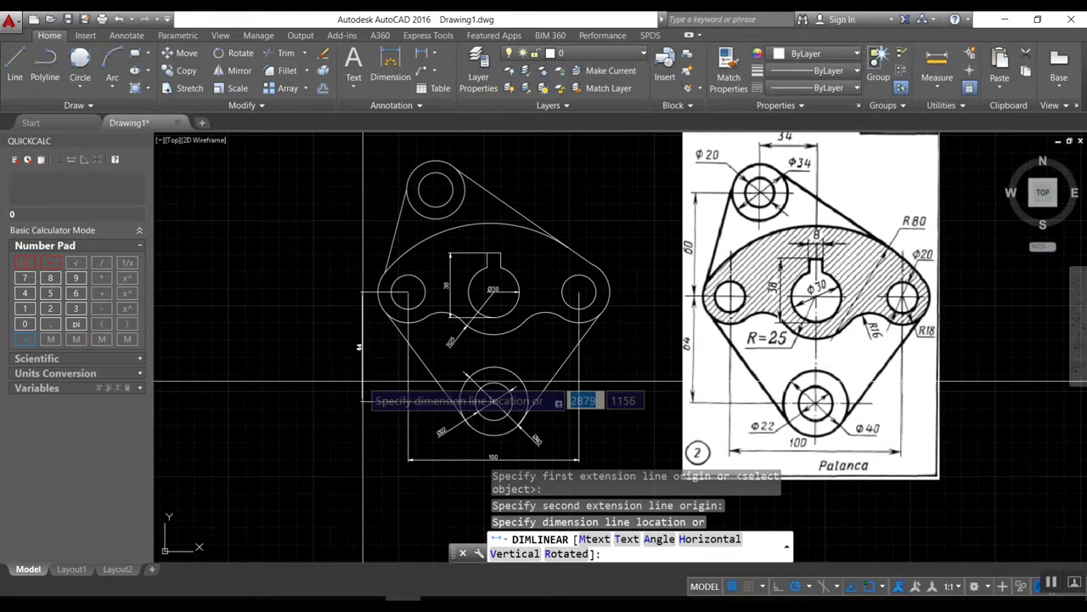
click(363, 385)
key(Return)
scroll(408, 293, up, 6)
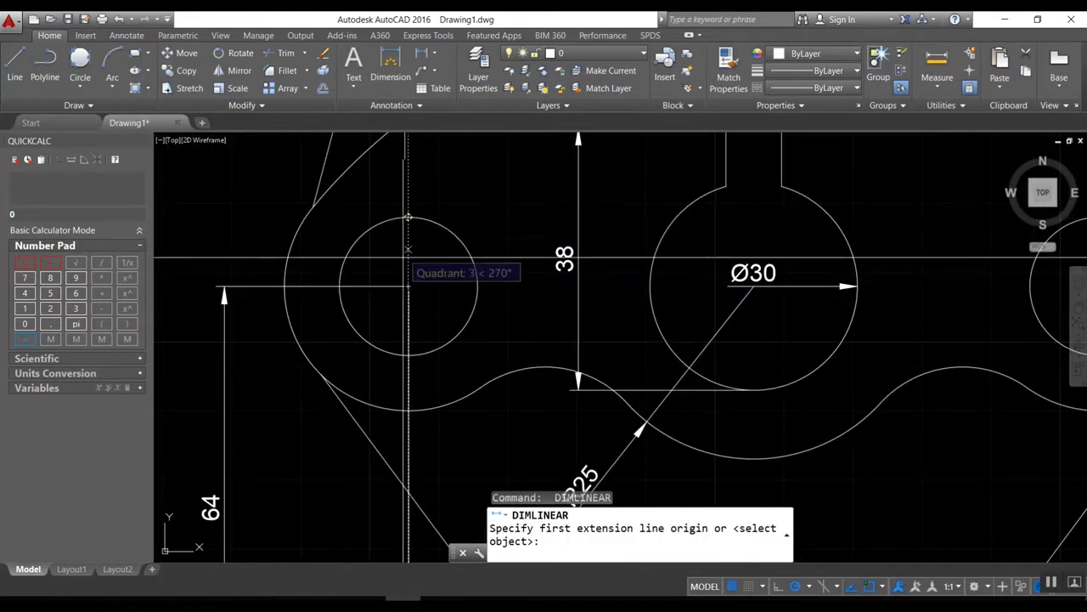
click(407, 286)
scroll(459, 360, down, 6)
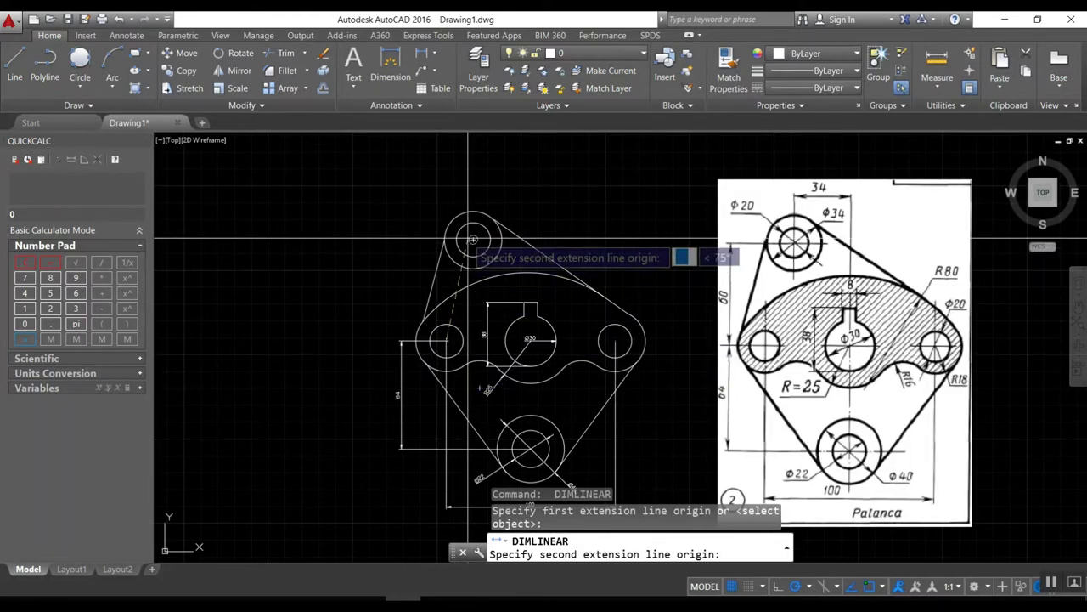
click(473, 240)
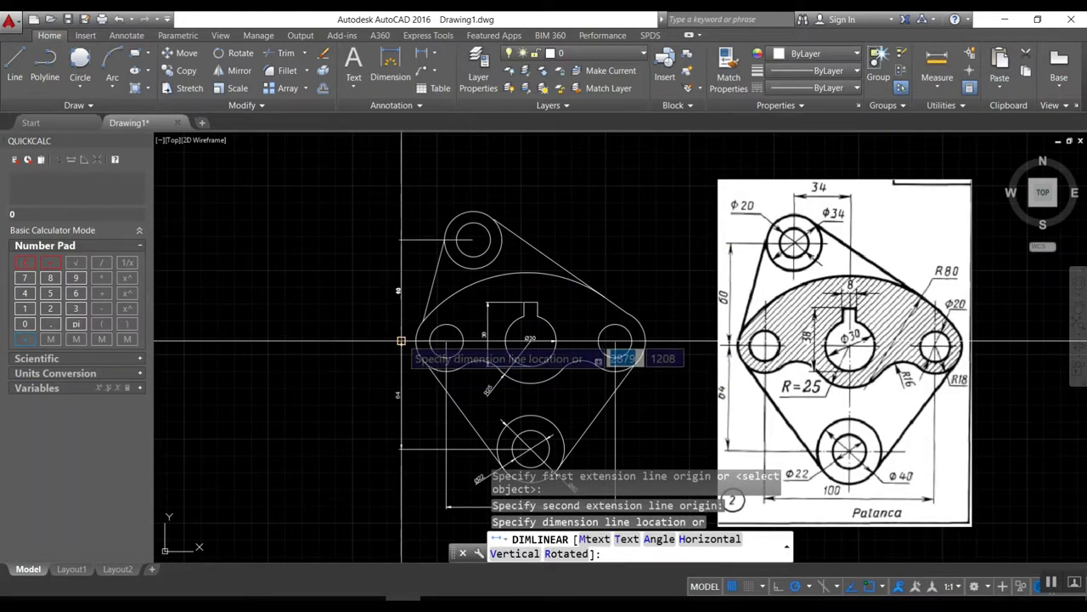
click(401, 340)
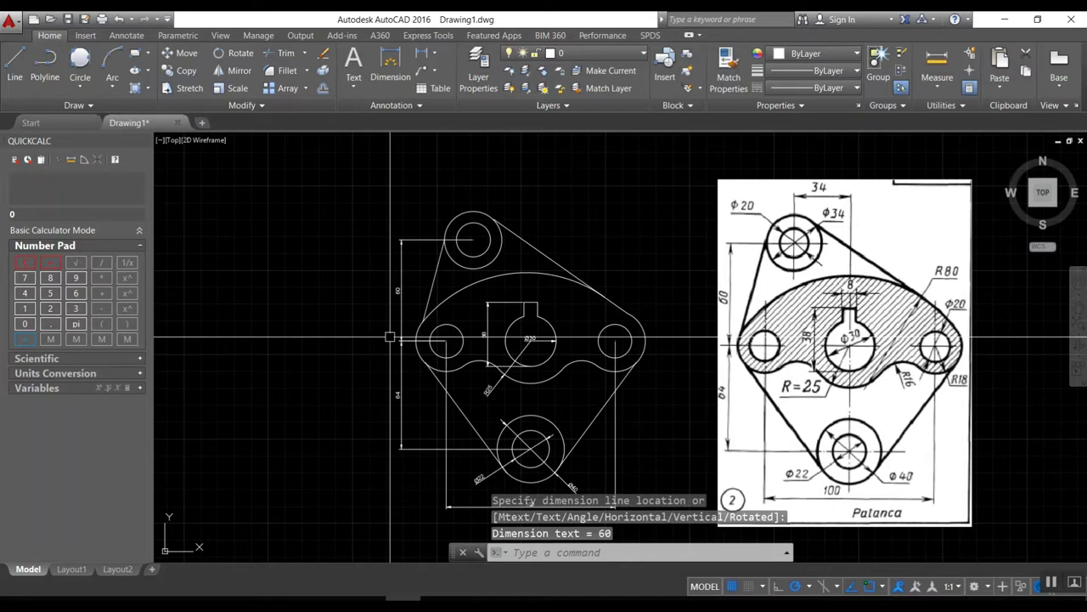
Step: Add the 34 linear dimension at the top circle, placed above it
scroll(390, 338, up, 4)
key(Return)
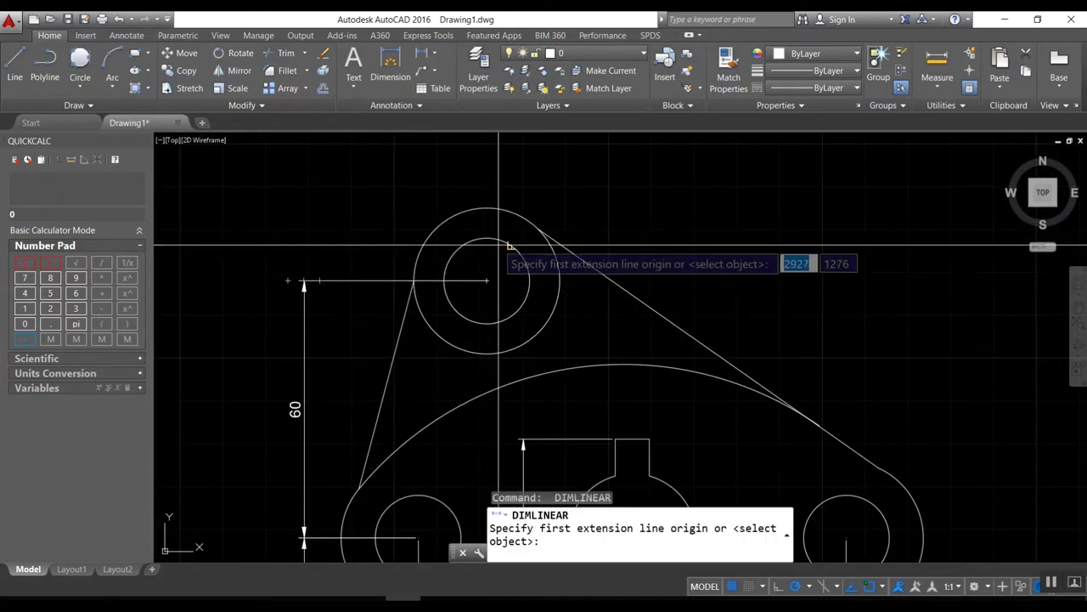
click(486, 281)
scroll(516, 323, down, 4)
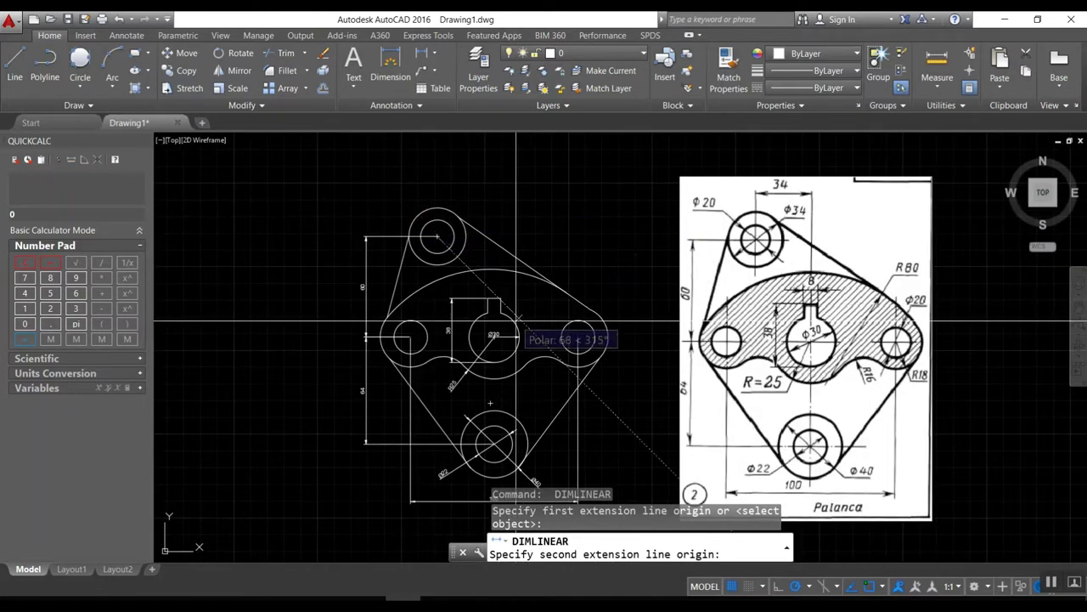
scroll(516, 323, up, 4)
click(485, 234)
scroll(530, 437, down, 4)
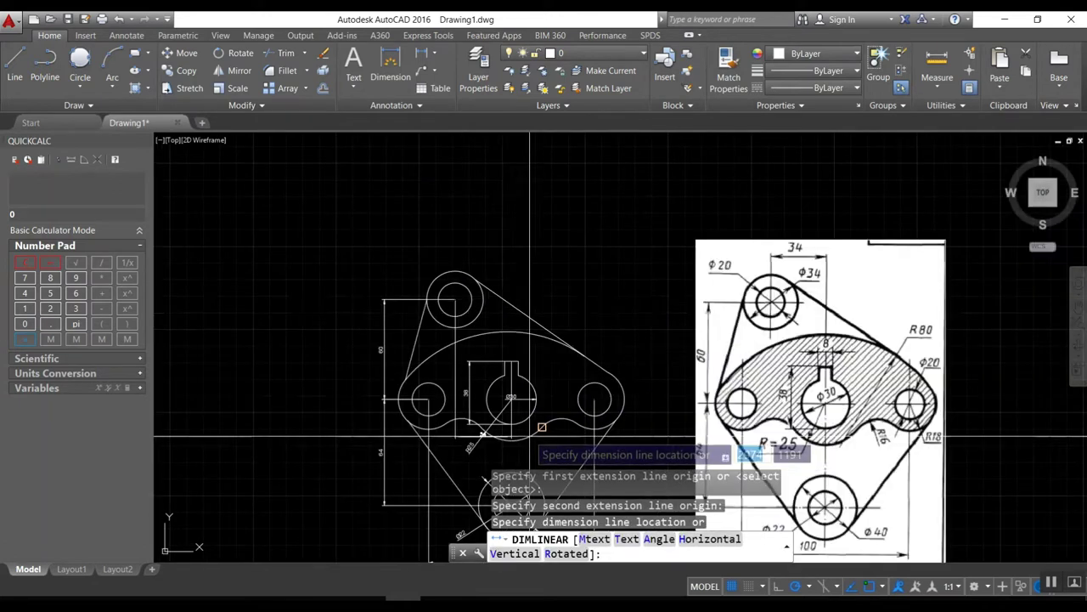
click(486, 256)
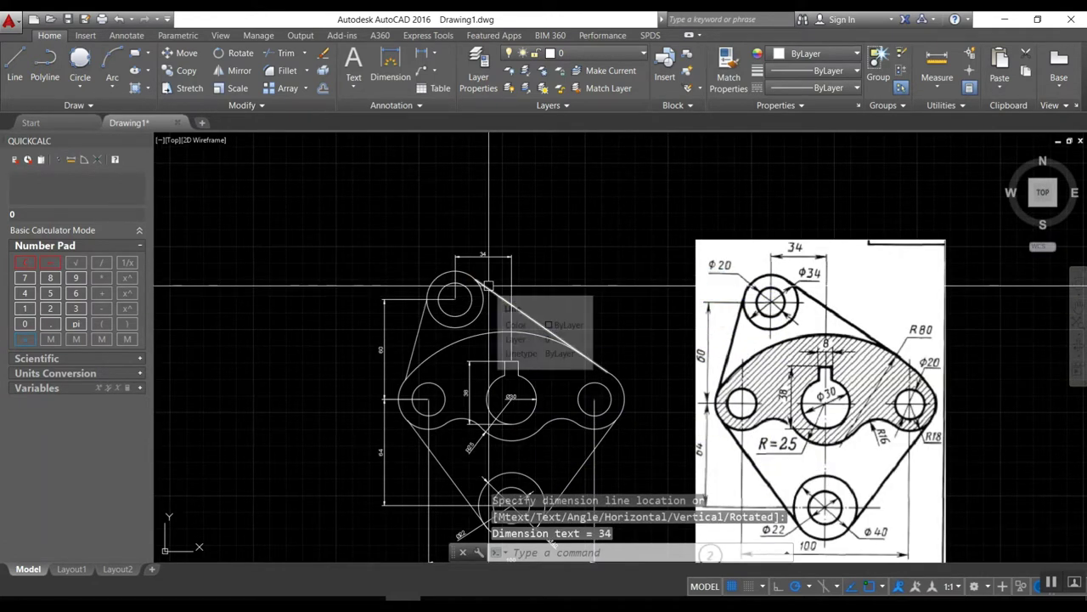
Step: Add diameter dimensions to the top boss: Ø34 on the outer circle and Ø20 on the hole
text(im)
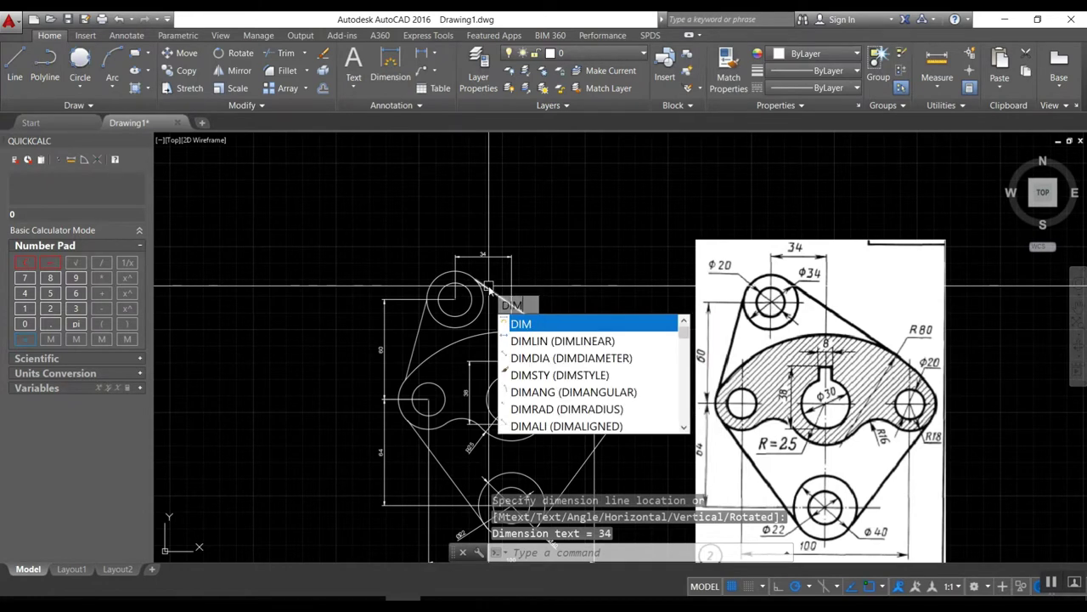
text(dia)
key(Return)
click(465, 274)
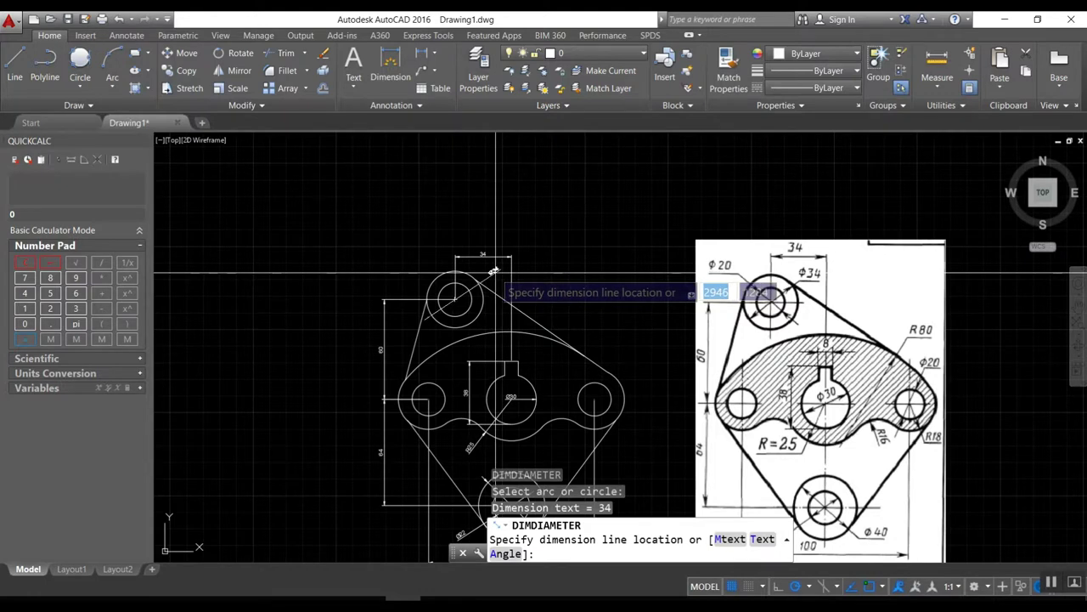
click(496, 271)
key(Return)
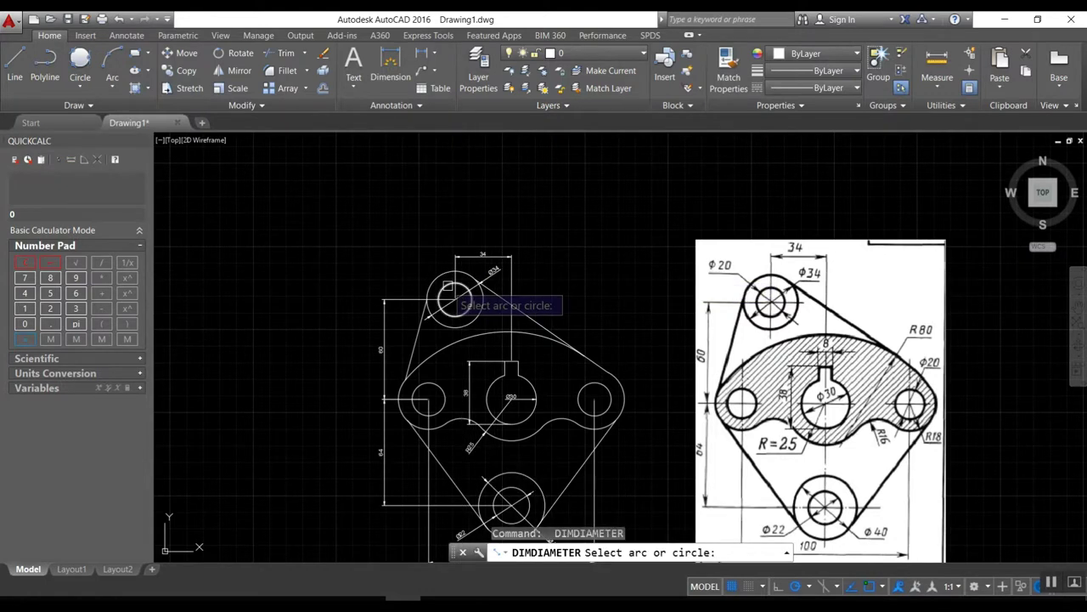
click(448, 286)
click(409, 314)
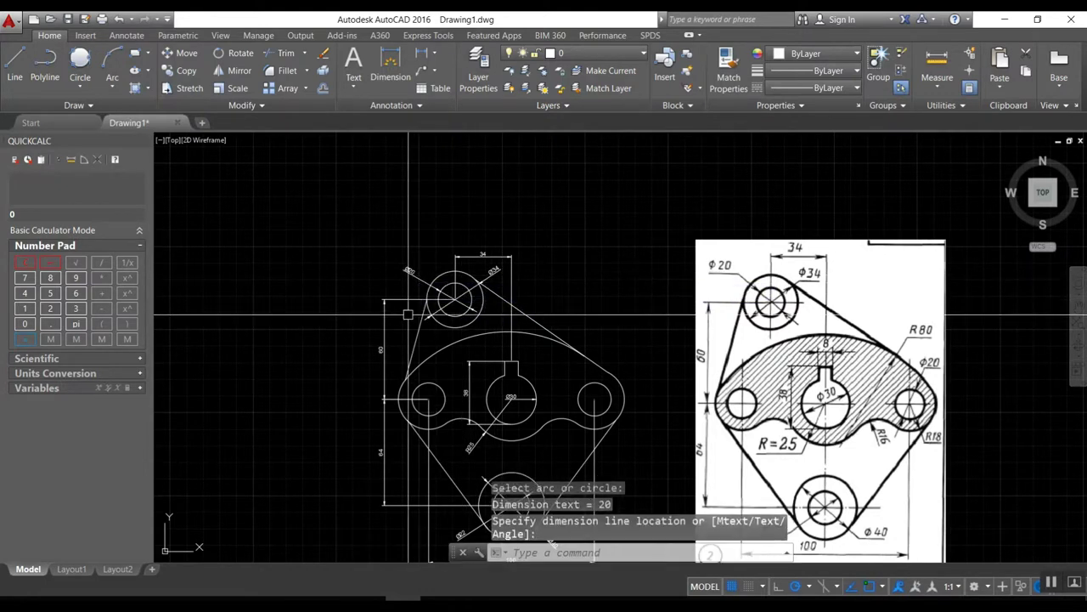
scroll(464, 421, up, 3)
scroll(406, 298, down, 3)
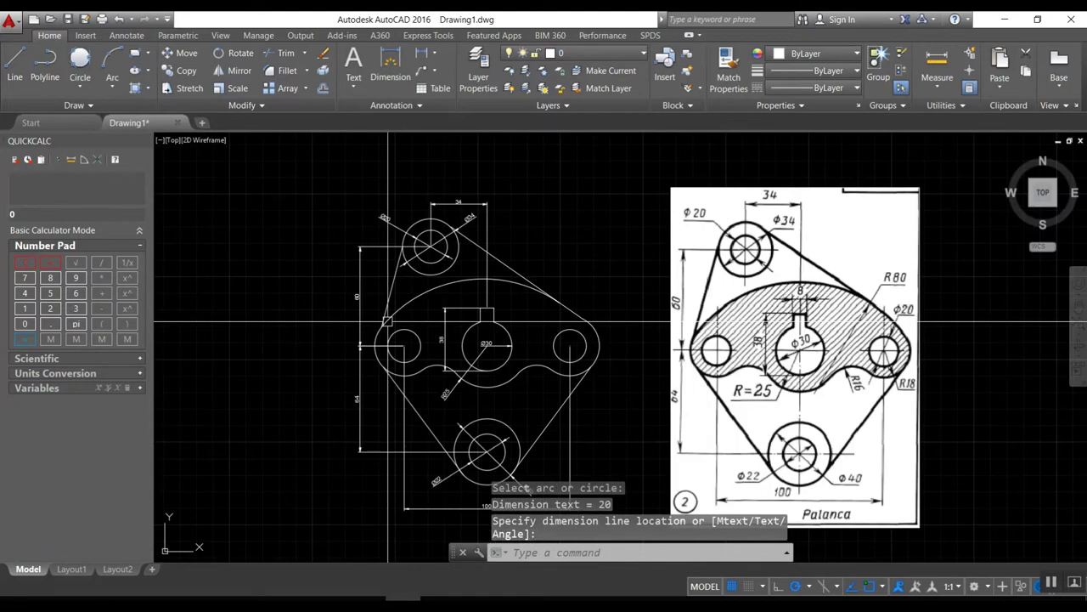
key(Escape)
Step: Place a diameter dimension on the large upper arc, then erase the unwanted Ø160 dimension
key(Return)
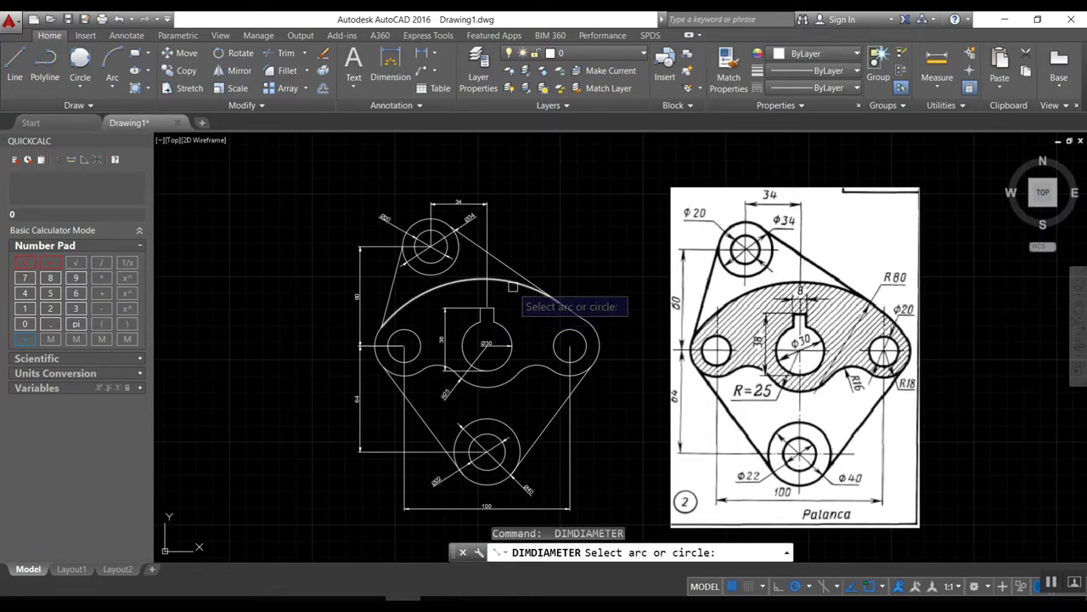
click(536, 288)
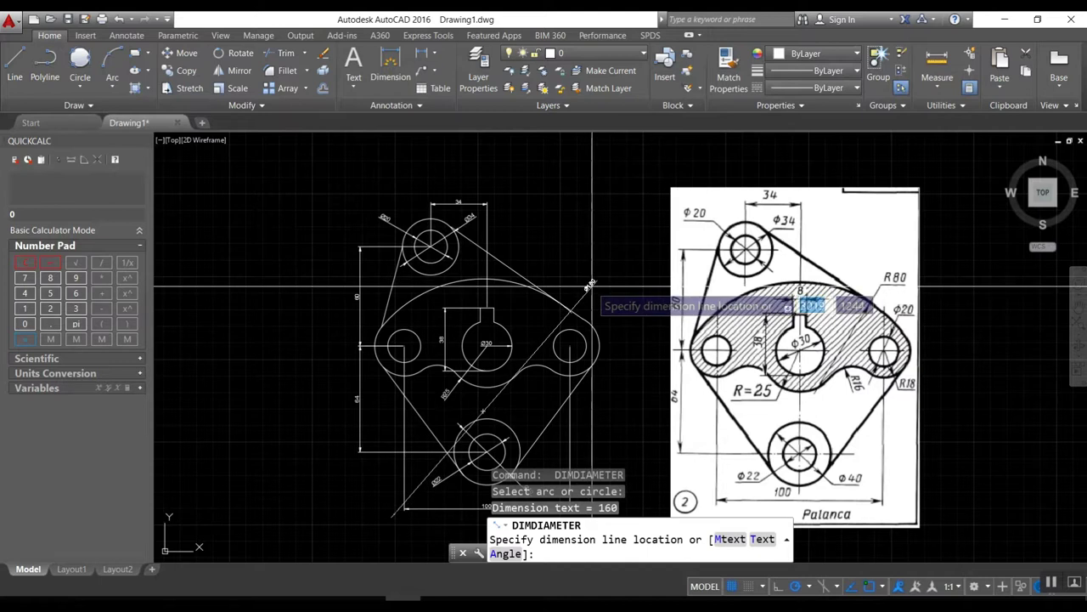
click(593, 287)
text(e)
key(Return)
click(583, 289)
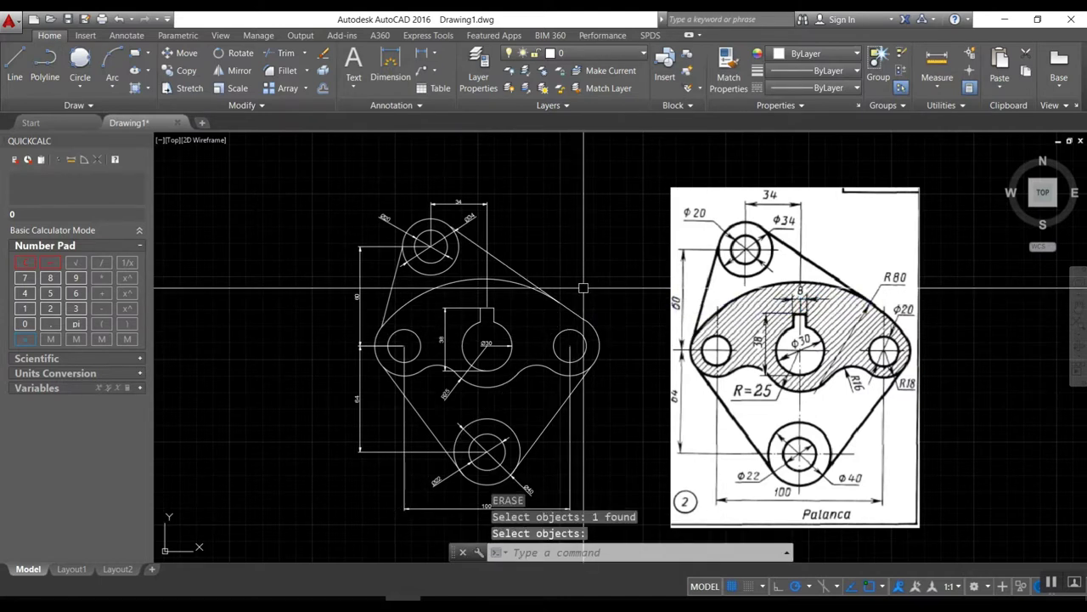
Step: Add radius dimensions R80 to the large upper arc and R16 to the small concave arc
text(ra)
key(Return)
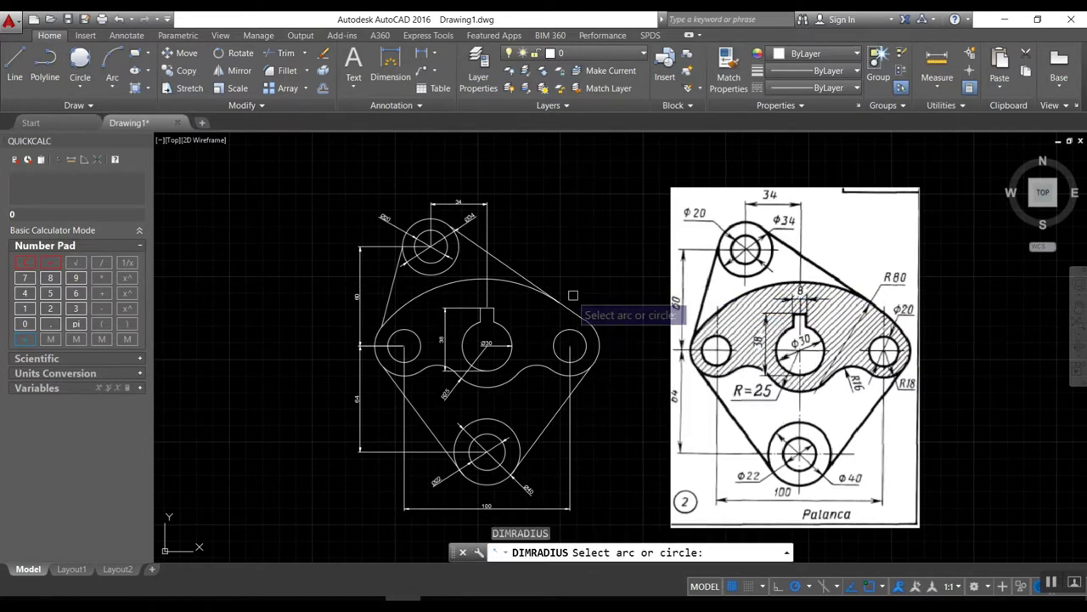
click(515, 285)
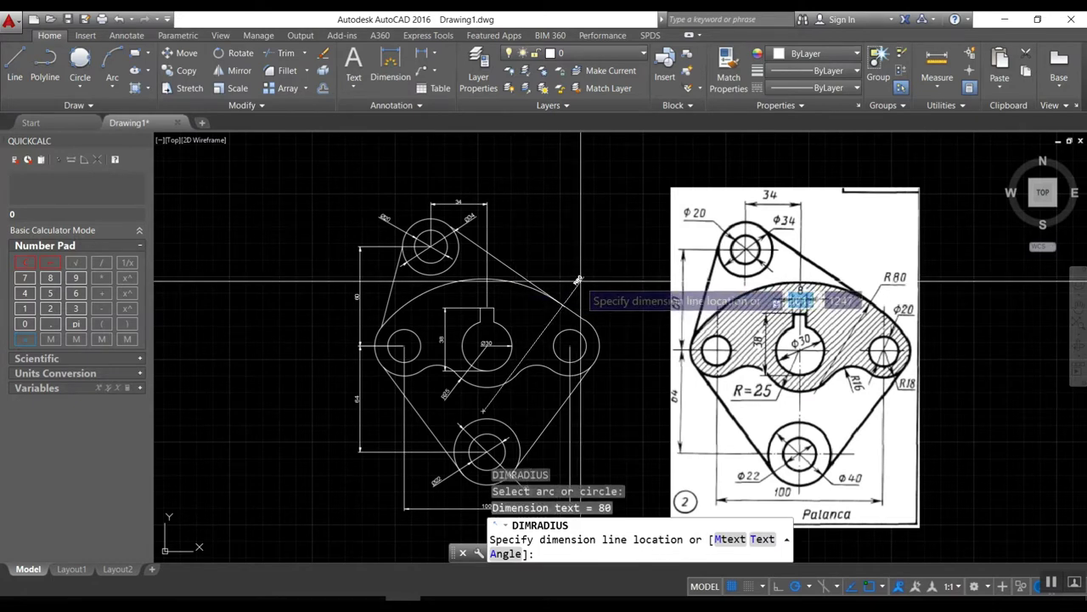
click(579, 279)
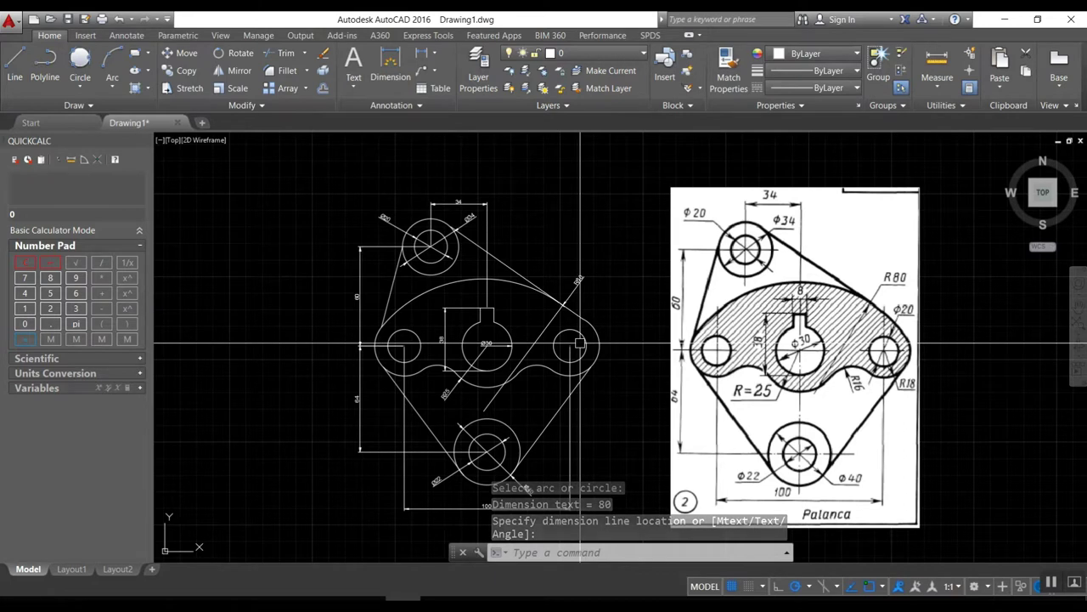
key(Return)
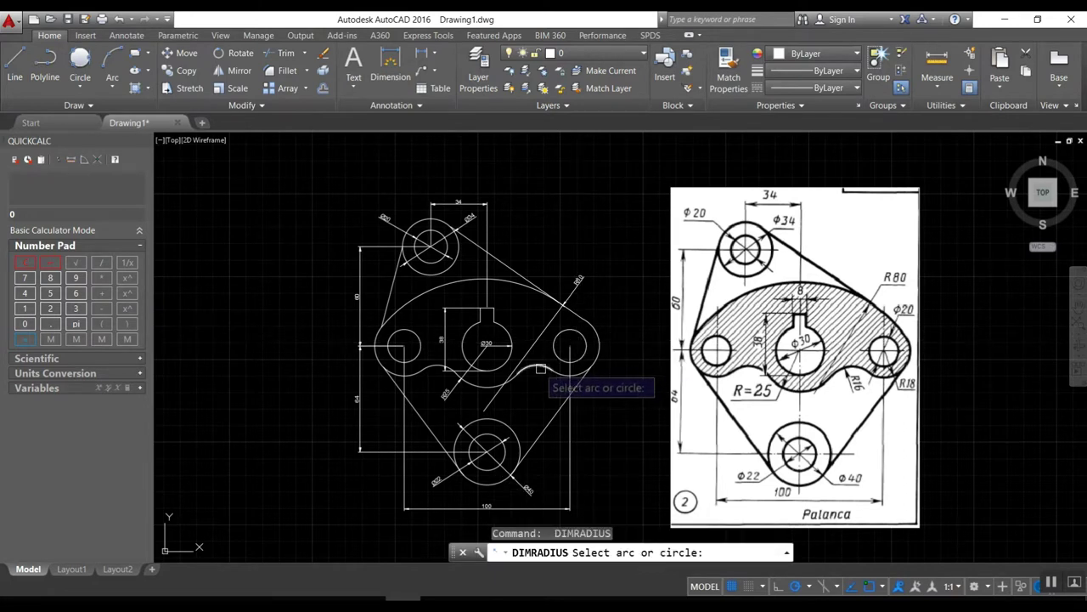
click(540, 367)
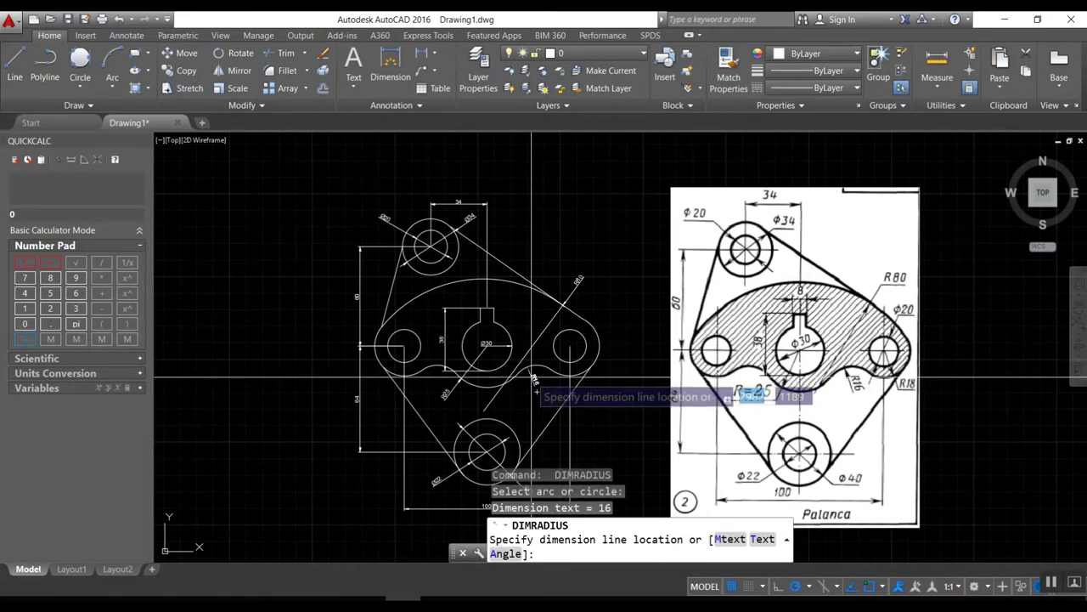
click(534, 380)
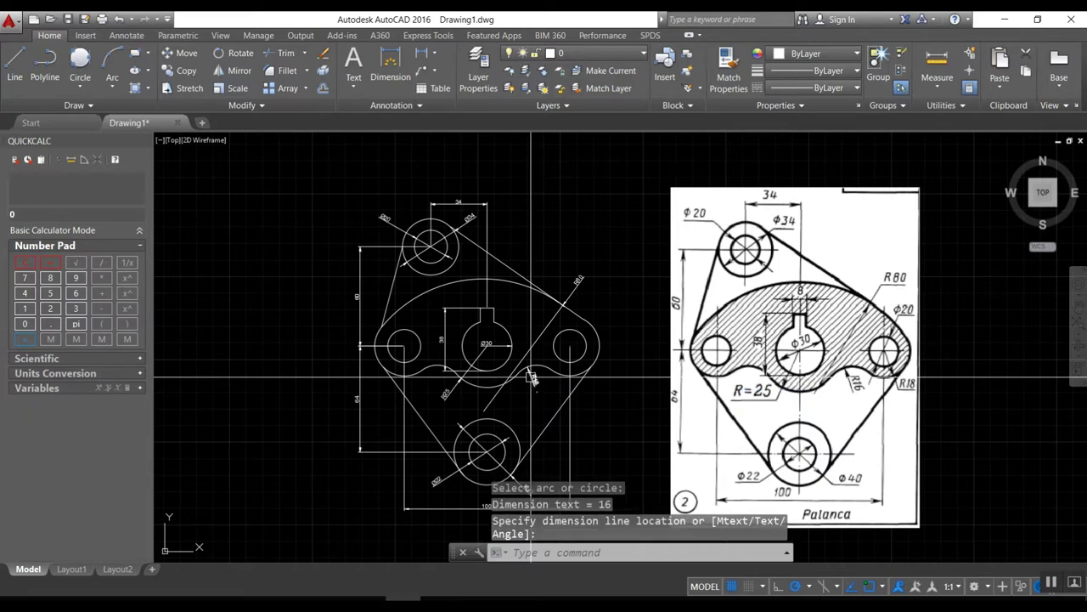
Step: Add a linear dimension of 8 across the keyway width, placed above the keyway
text(d)
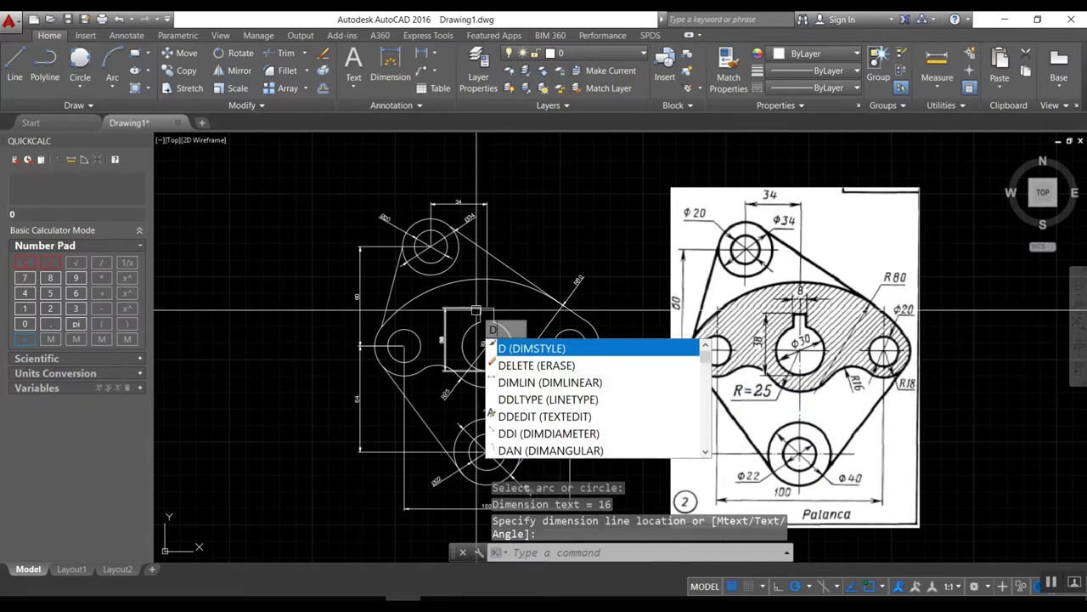
text(imlin)
key(Return)
scroll(476, 312, up, 2)
click(501, 308)
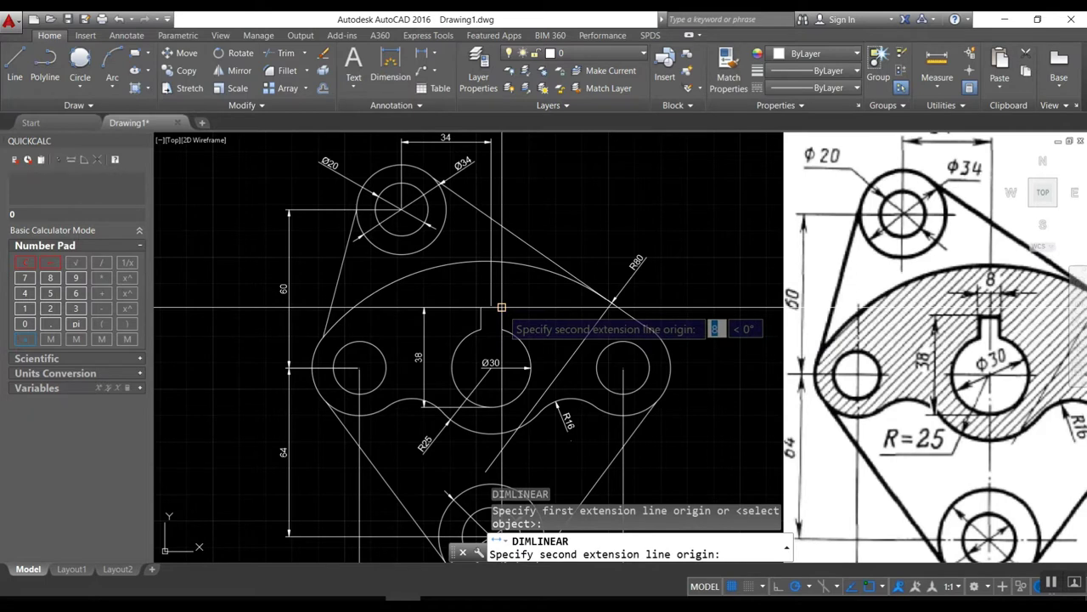
click(501, 308)
click(501, 289)
scroll(372, 297, down, 2)
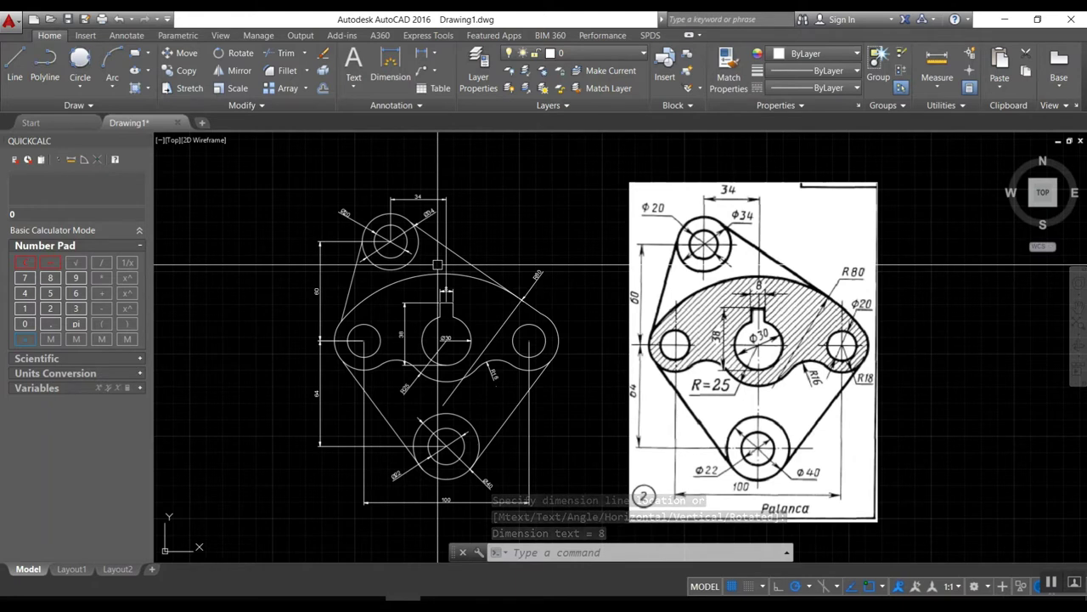
text(di)
key(BackSpace)
key(BackSpace)
Step: Modify the ISO-25 dimension style so its text uses ISO standard alignment
text(D)
key(Return)
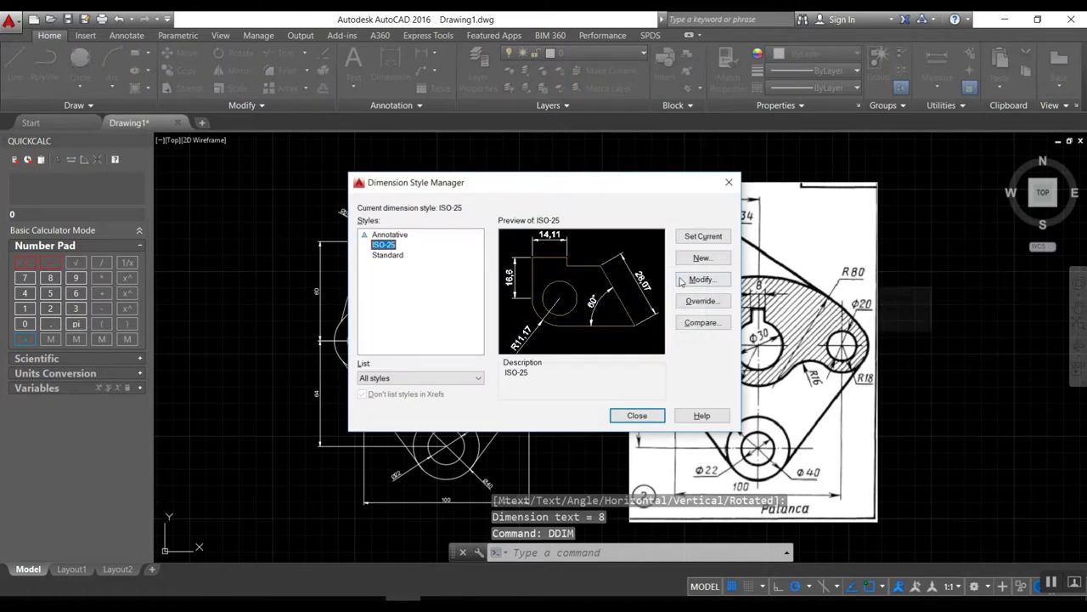
click(701, 279)
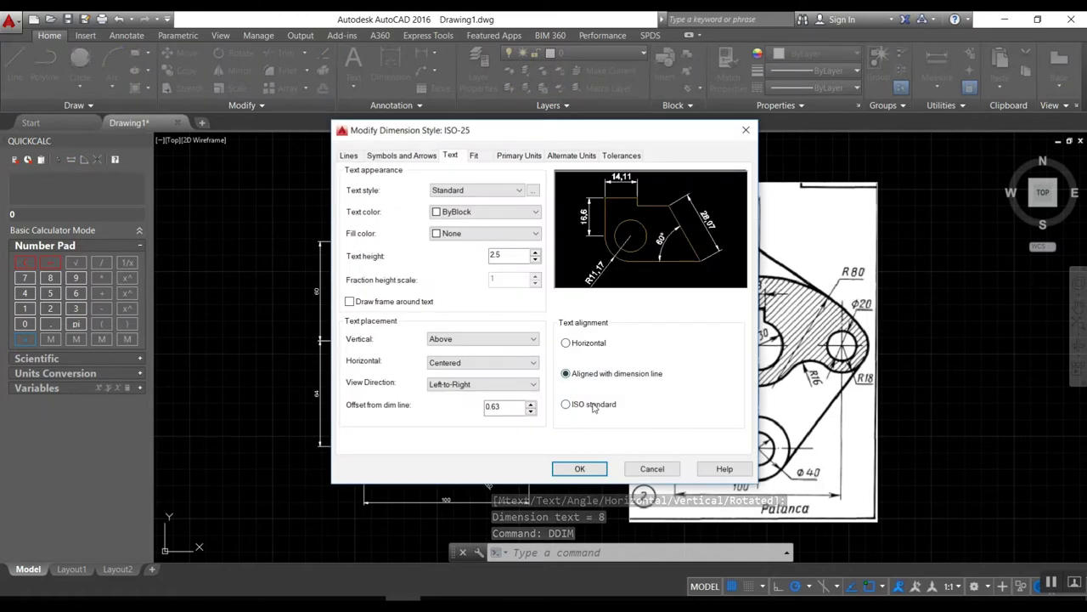
click(566, 403)
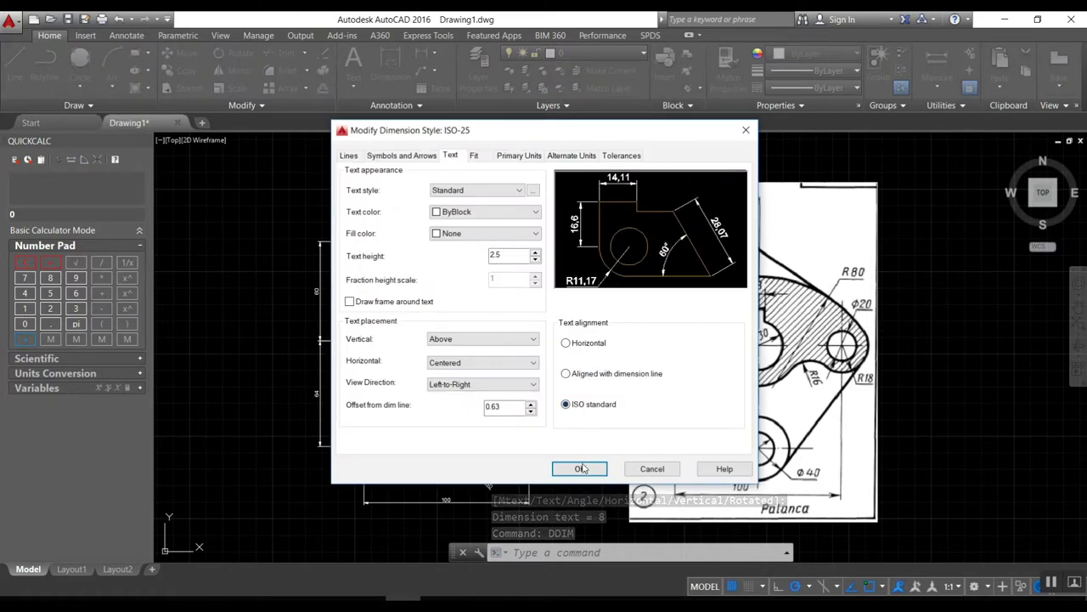
Step: Set the ISO-25 dimension line and extension line colours to grey colour 9
click(349, 156)
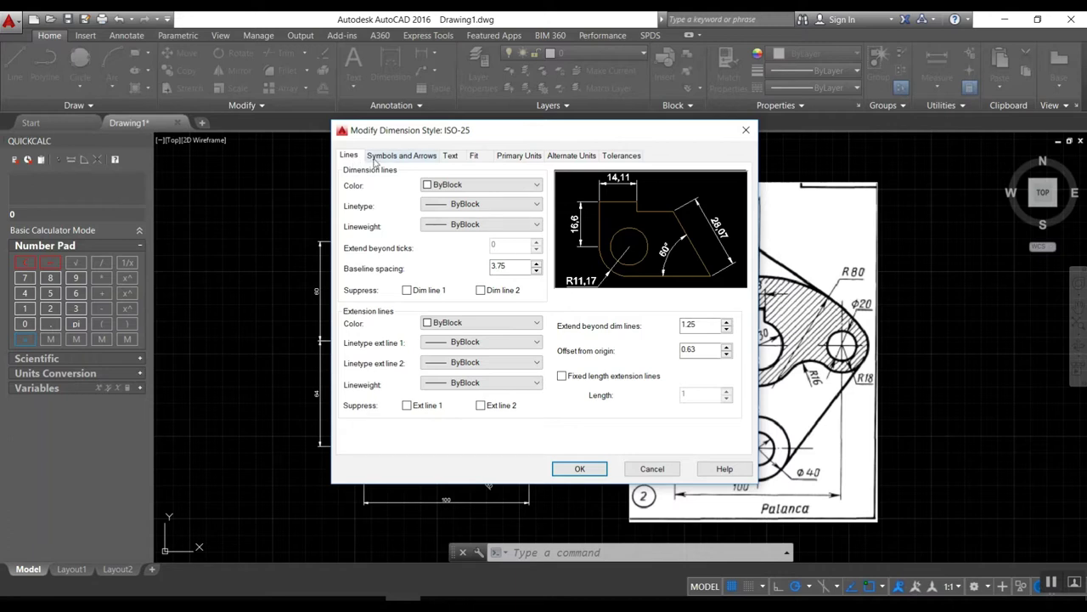
click(485, 185)
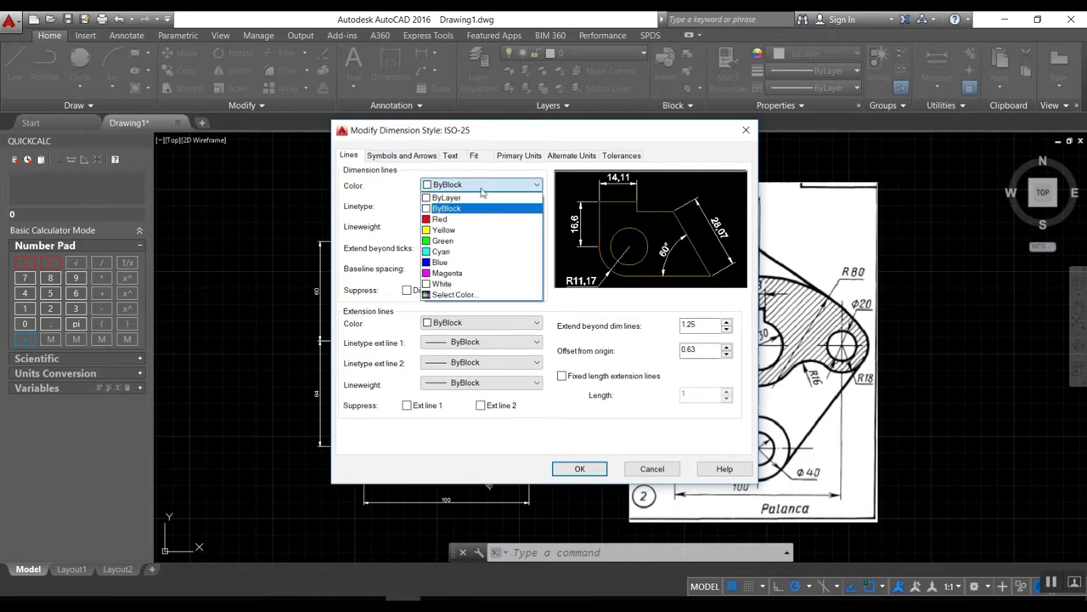
click(451, 297)
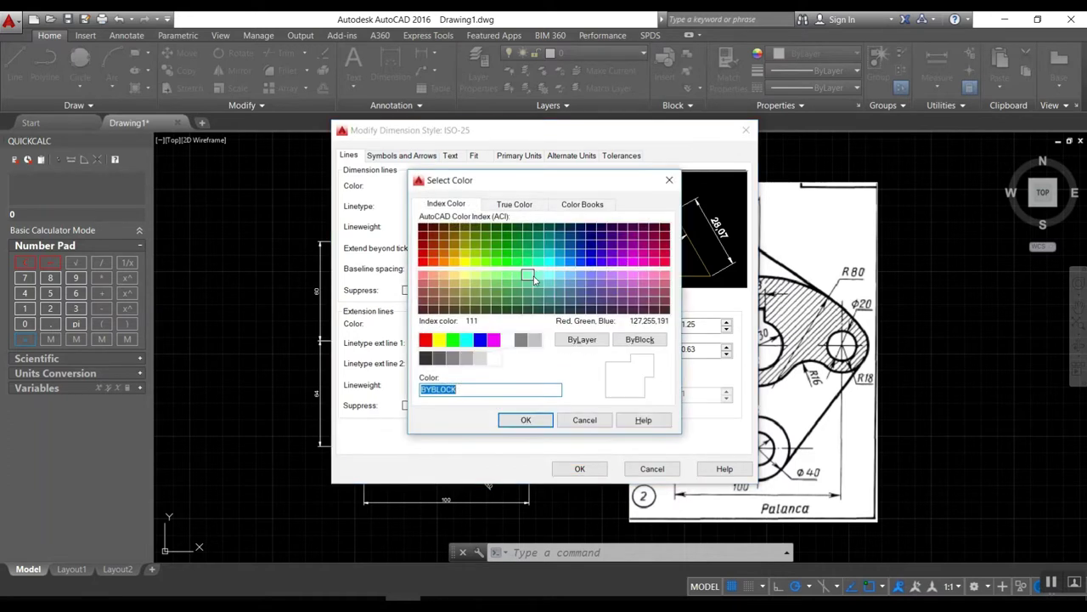
click(535, 340)
click(526, 419)
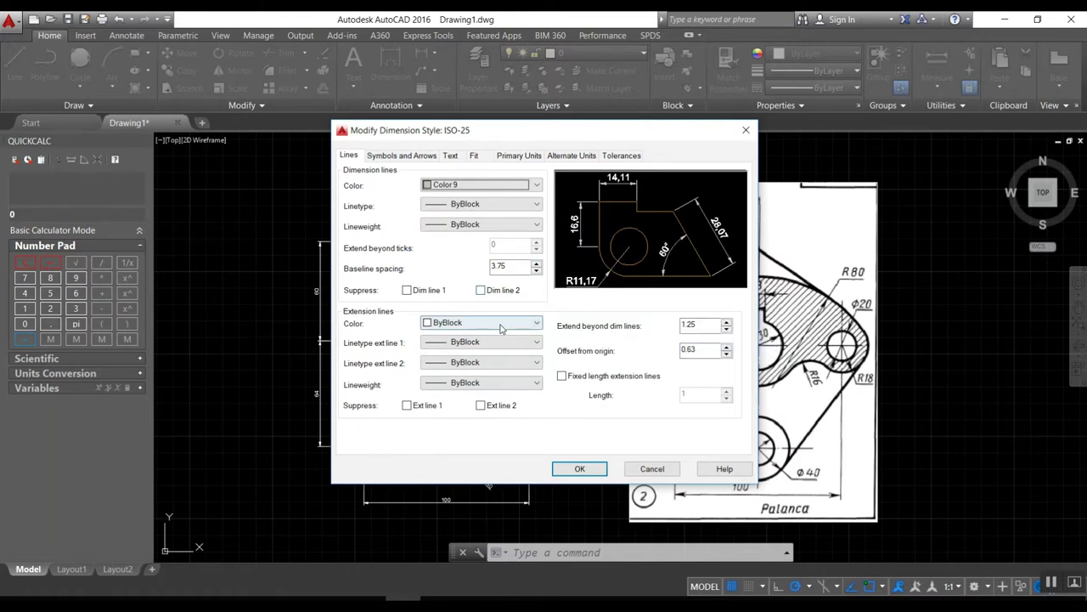
click(501, 324)
click(463, 439)
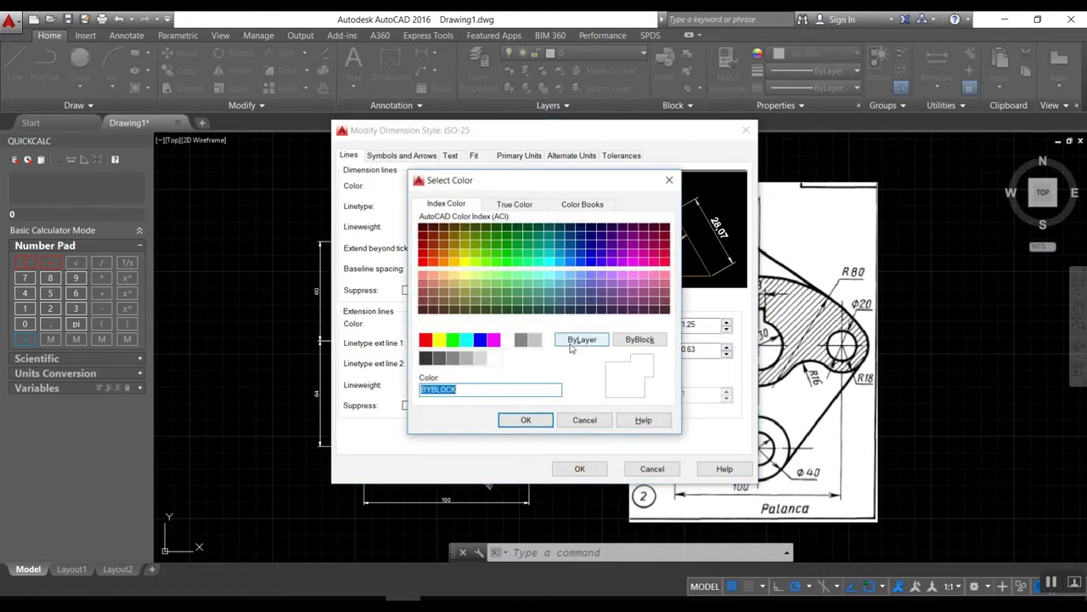
click(526, 420)
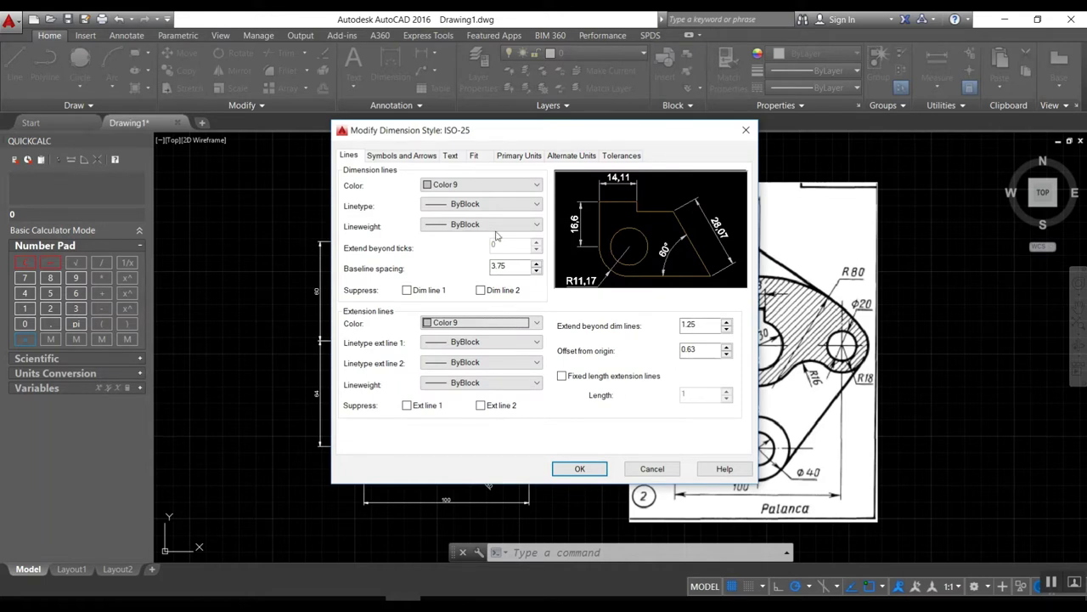
Step: Review the text and arrowhead settings, then confirm the style and close the manager
click(456, 158)
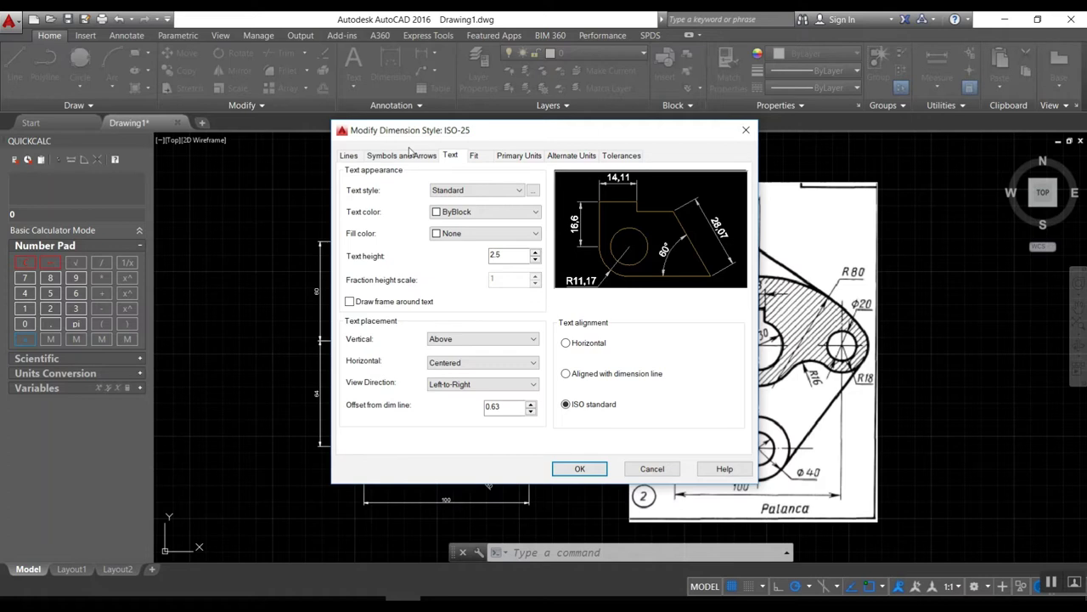
click(406, 157)
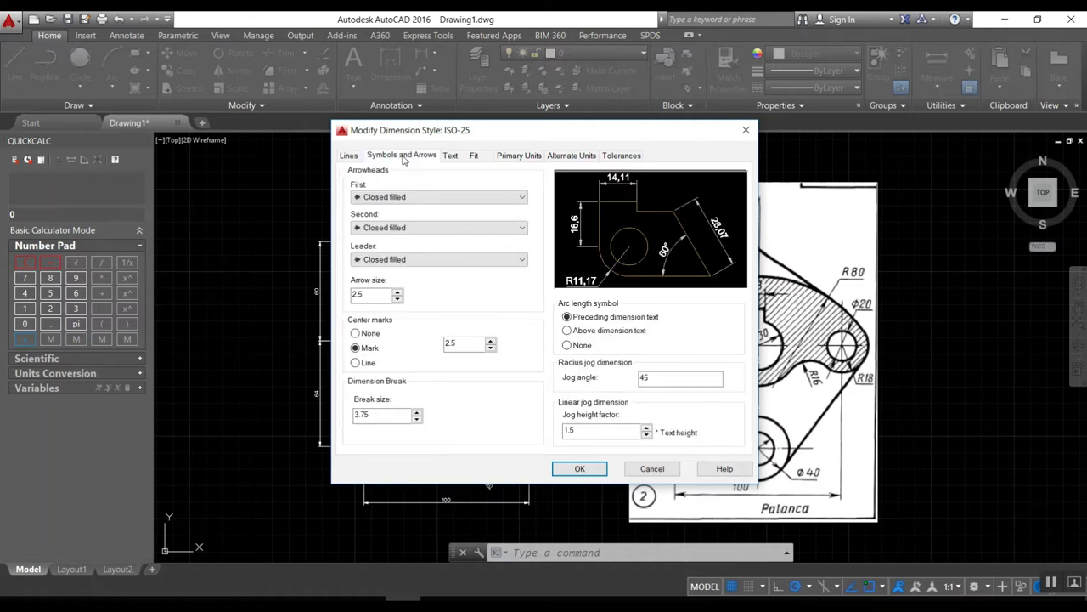
click(581, 470)
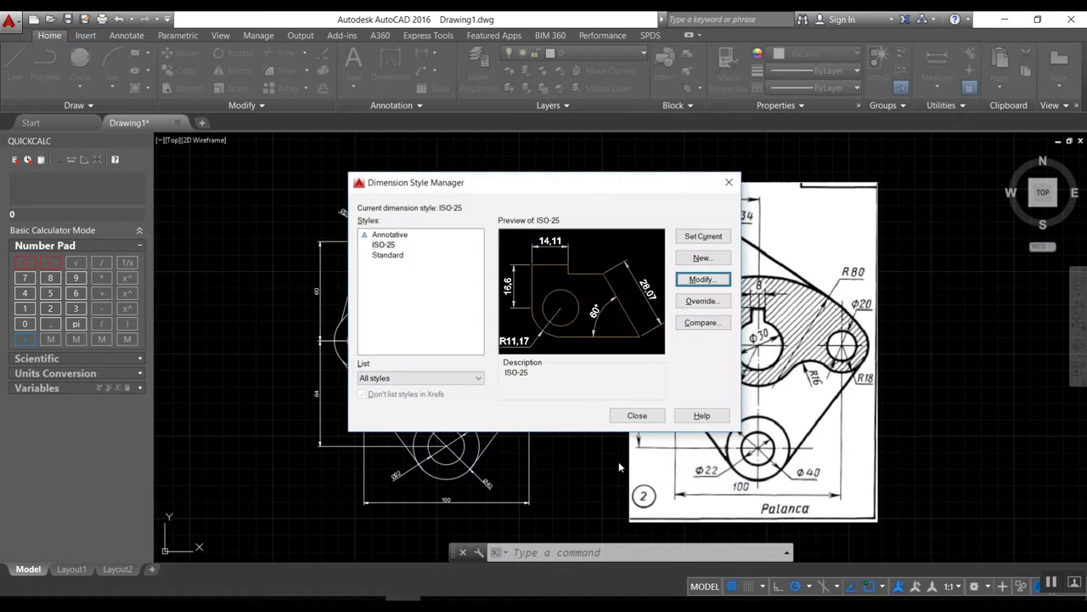
click(641, 417)
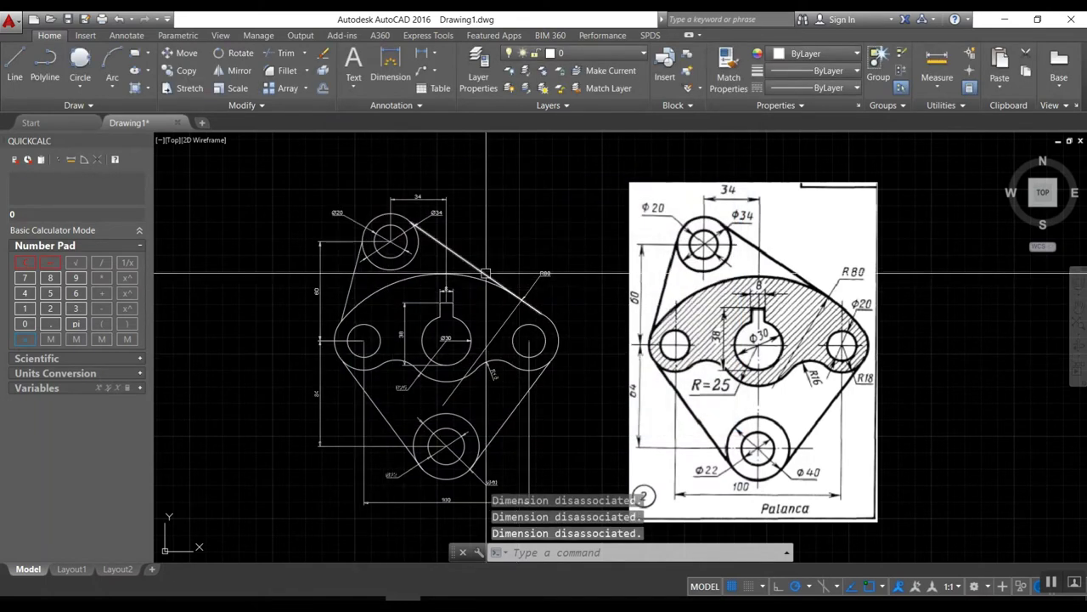
Step: Reopen the dimension style settings and close them without changes
scroll(523, 203, up, 3)
scroll(522, 208, down, 3)
text(DDIM)
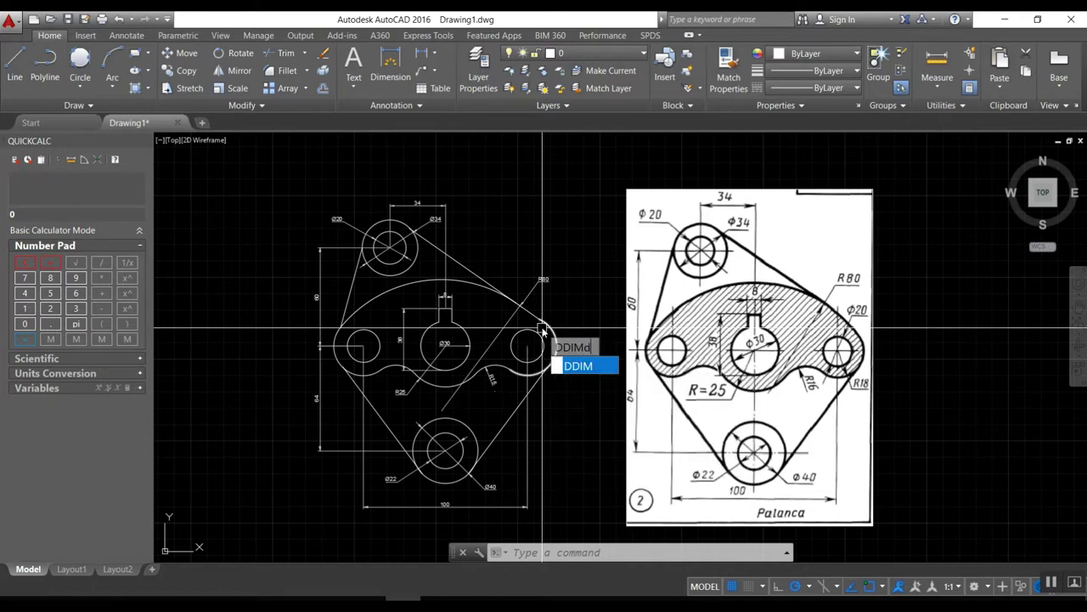
key(Return)
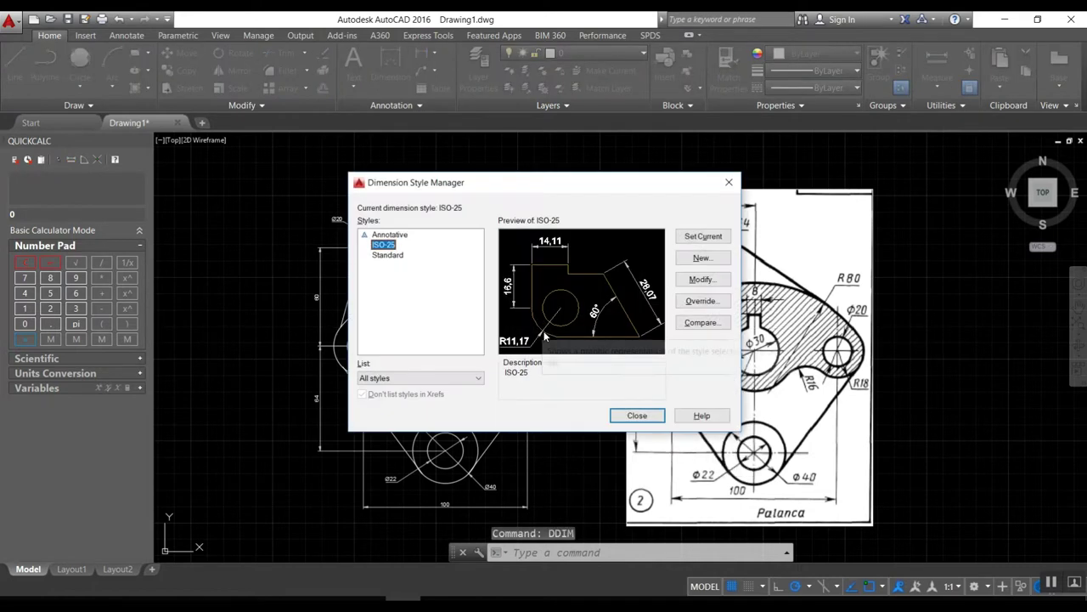
click(637, 415)
Step: Add a Ø20 diameter dimension to the right small hole
text(dimdia)
key(Return)
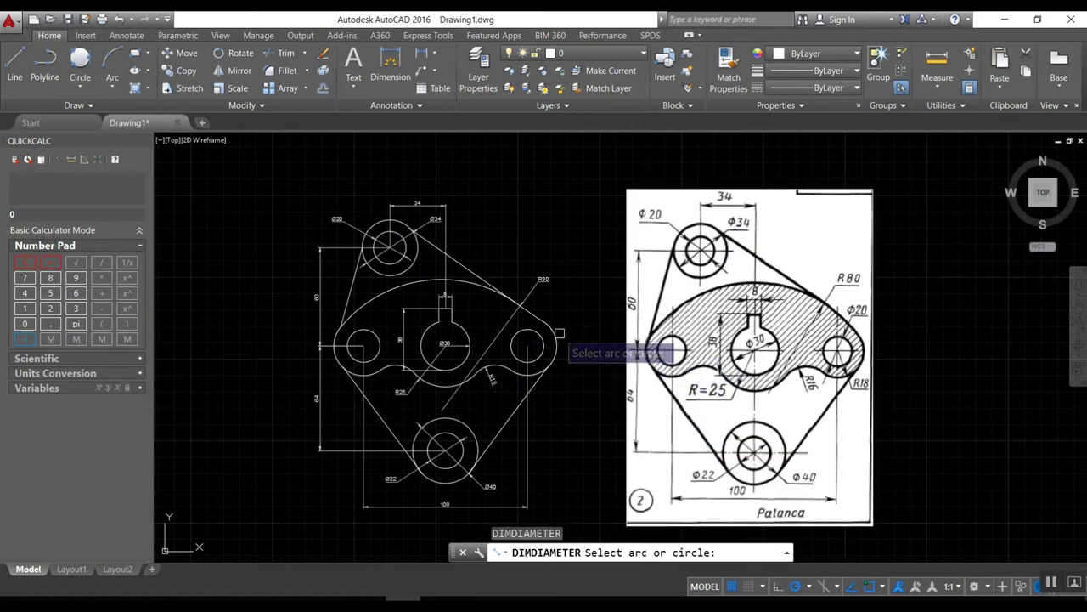
click(557, 335)
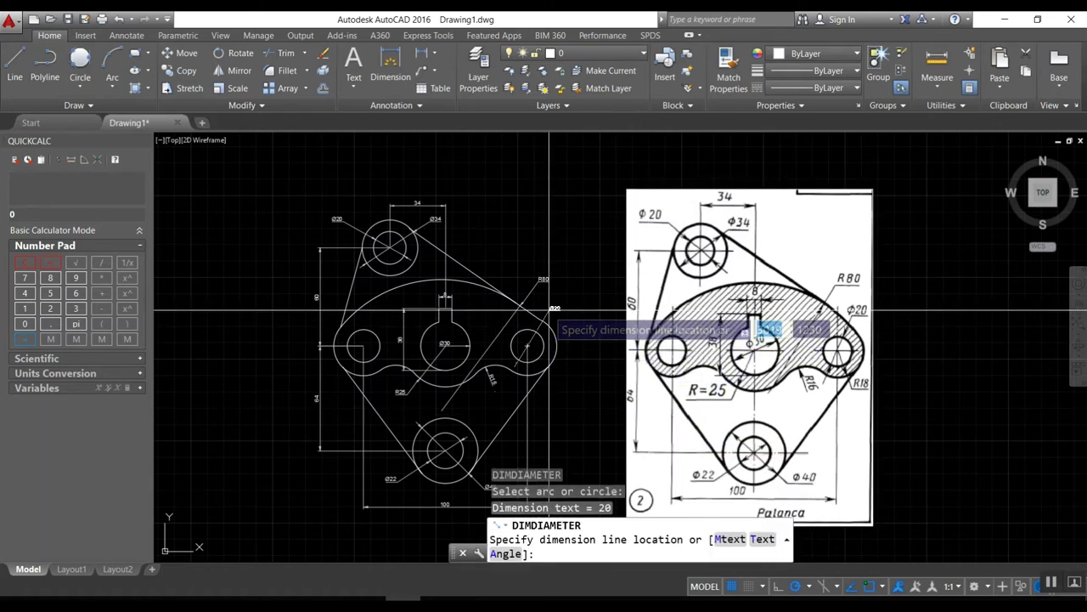
click(552, 307)
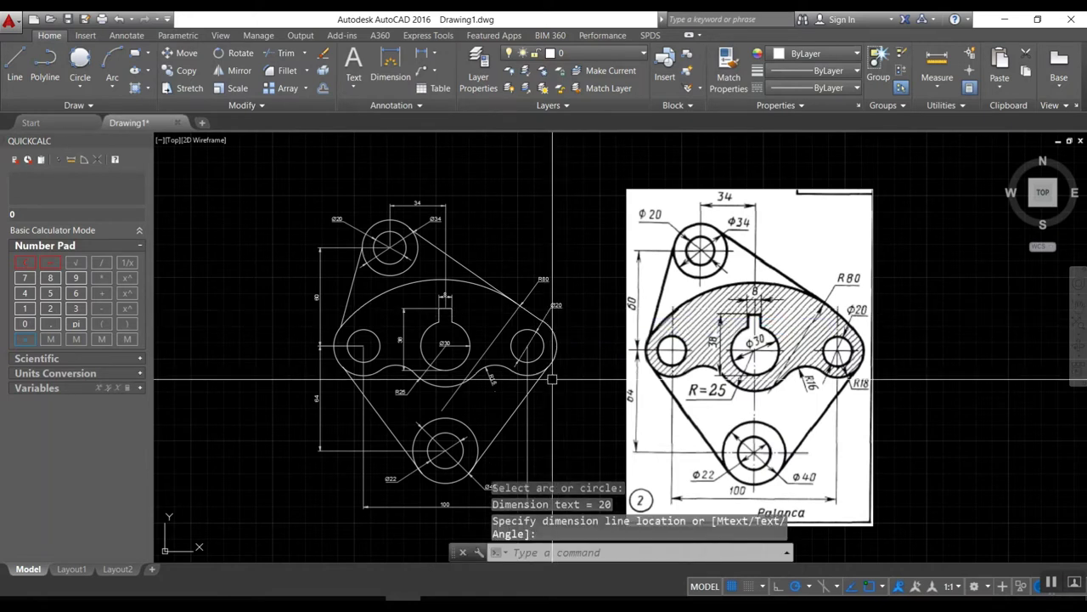
text(dimr)
Step: Add an R18 radius dimension to the right lobe's outer arc
key(Return)
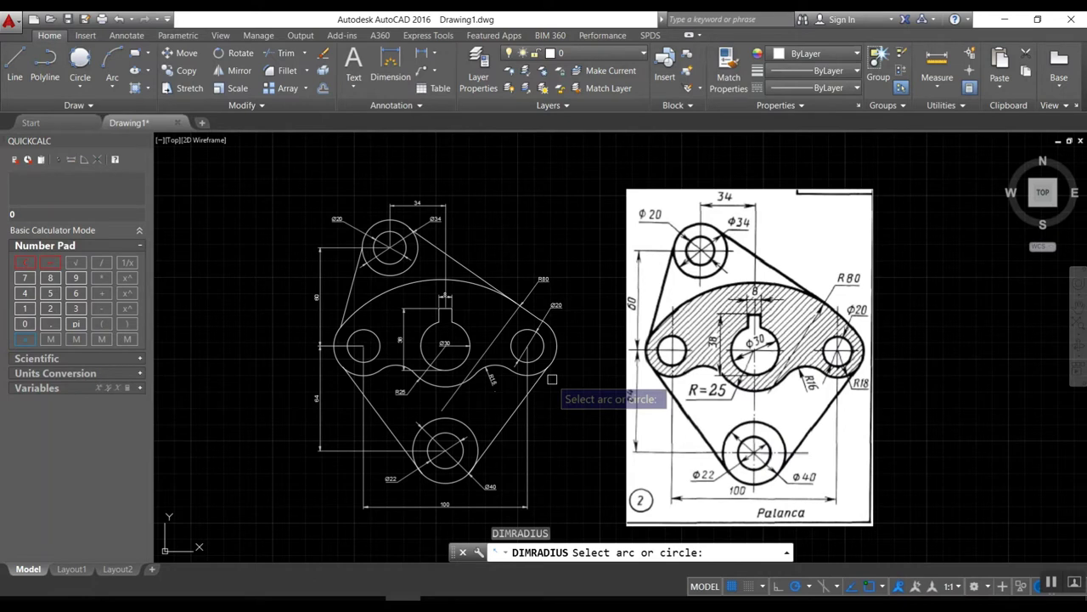
click(552, 379)
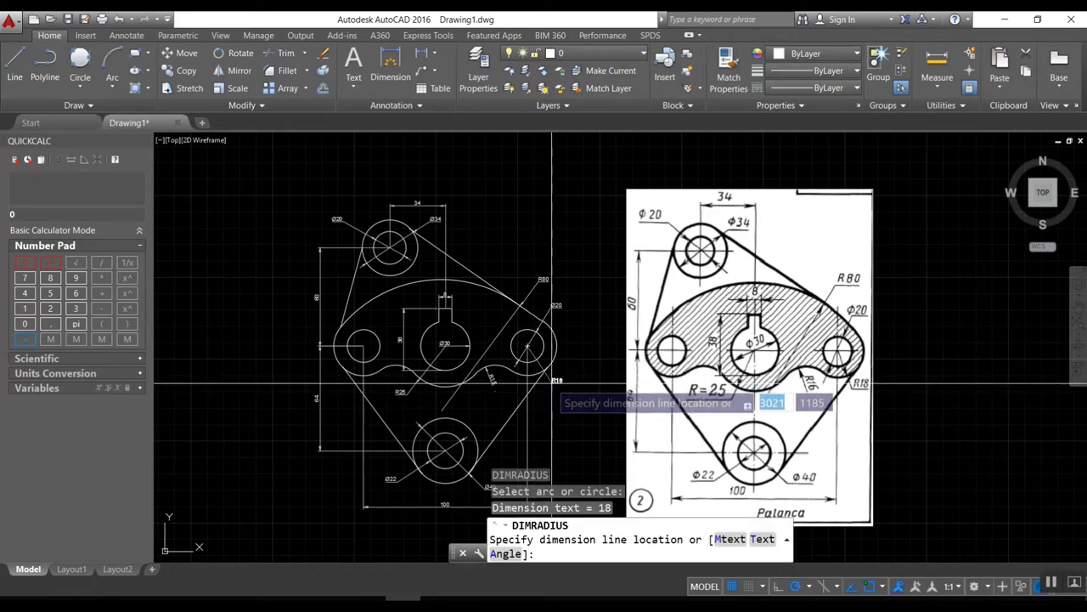
click(551, 385)
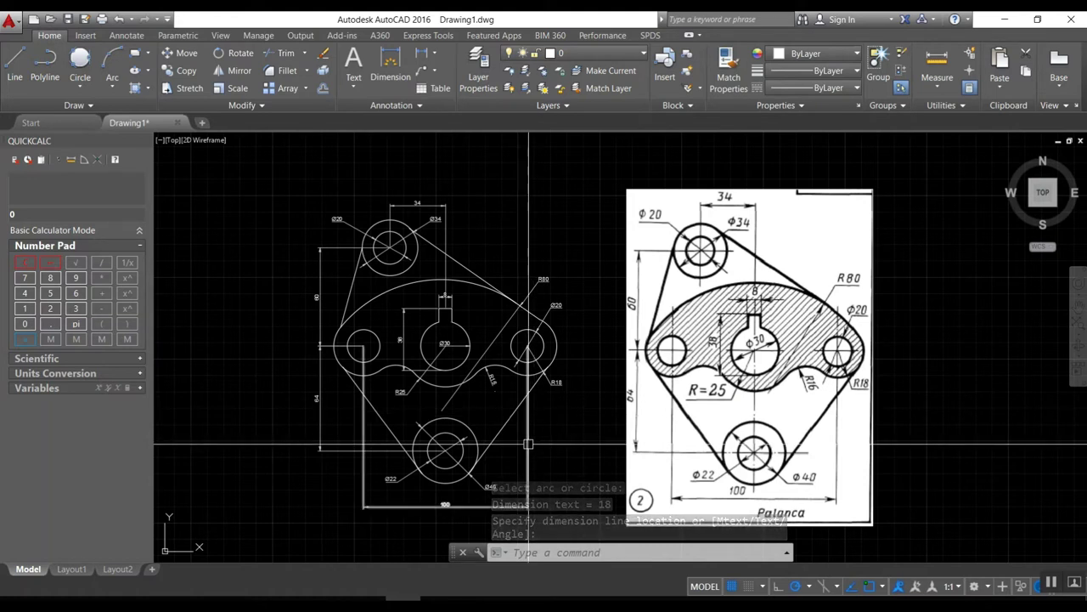
middle_drag(528, 443, 523, 427)
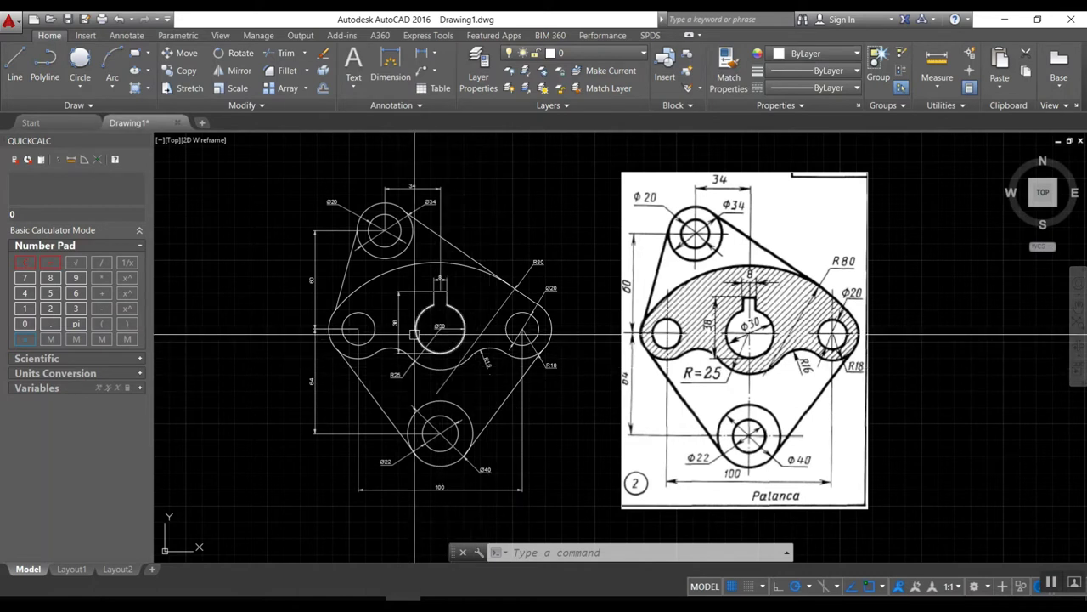
scroll(414, 336, up, 2)
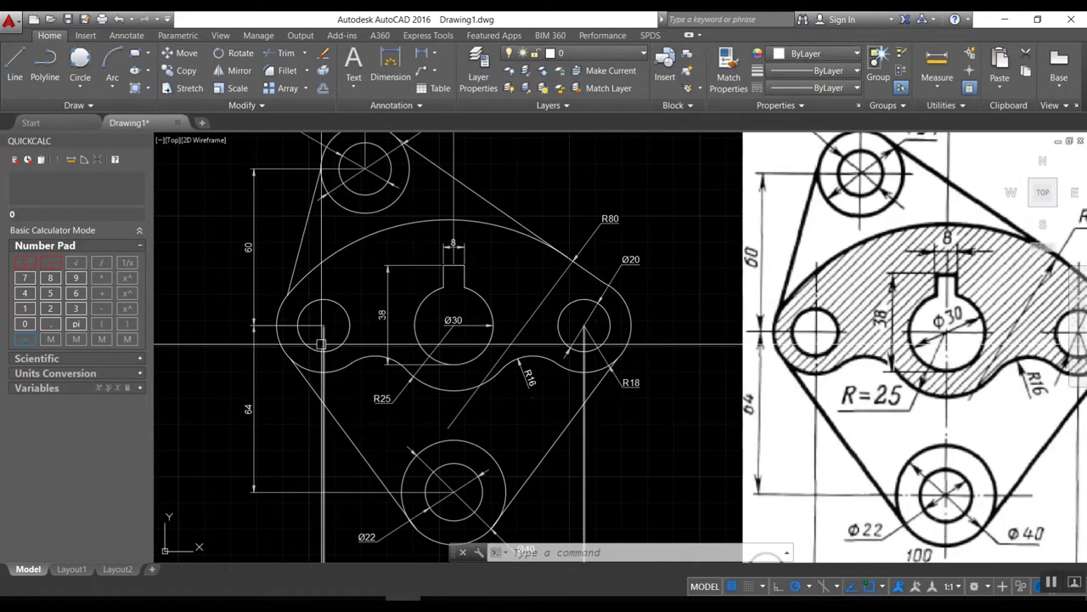
scroll(321, 343, down, 2)
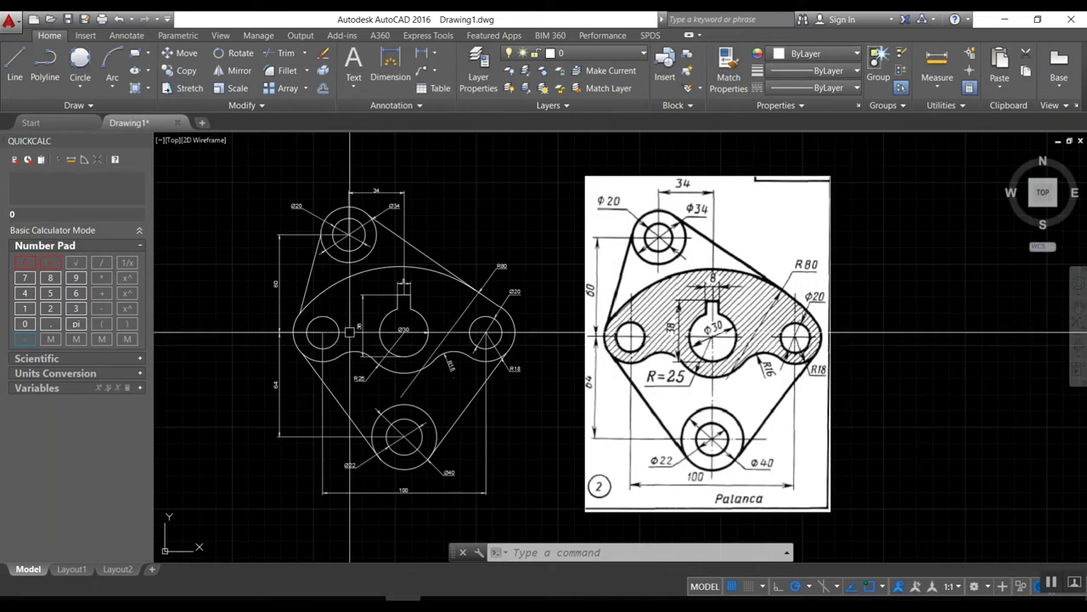
Step: Hatch the central lobed body with the ANSI31 pattern and zoom to the drawing extents
key(Return)
click(346, 297)
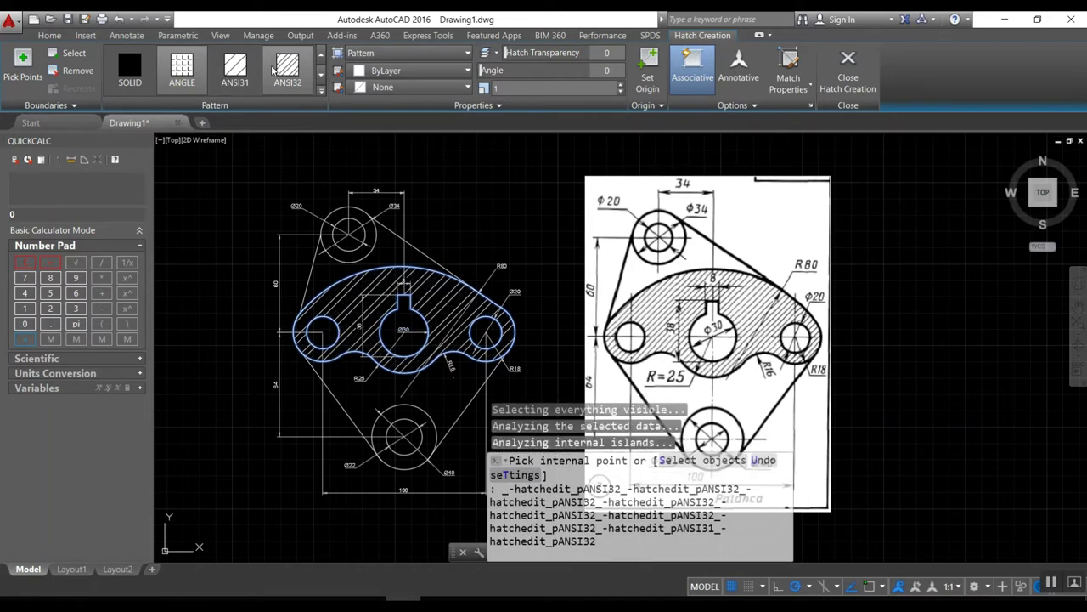
click(229, 75)
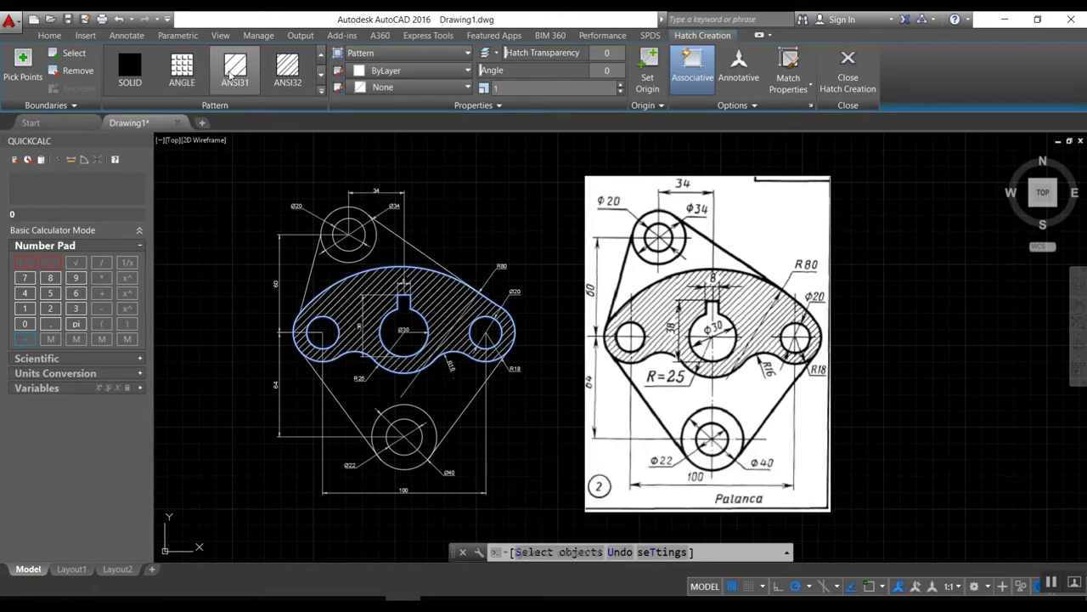
key(Escape)
text(z)
key(Return)
text(e)
key(Return)
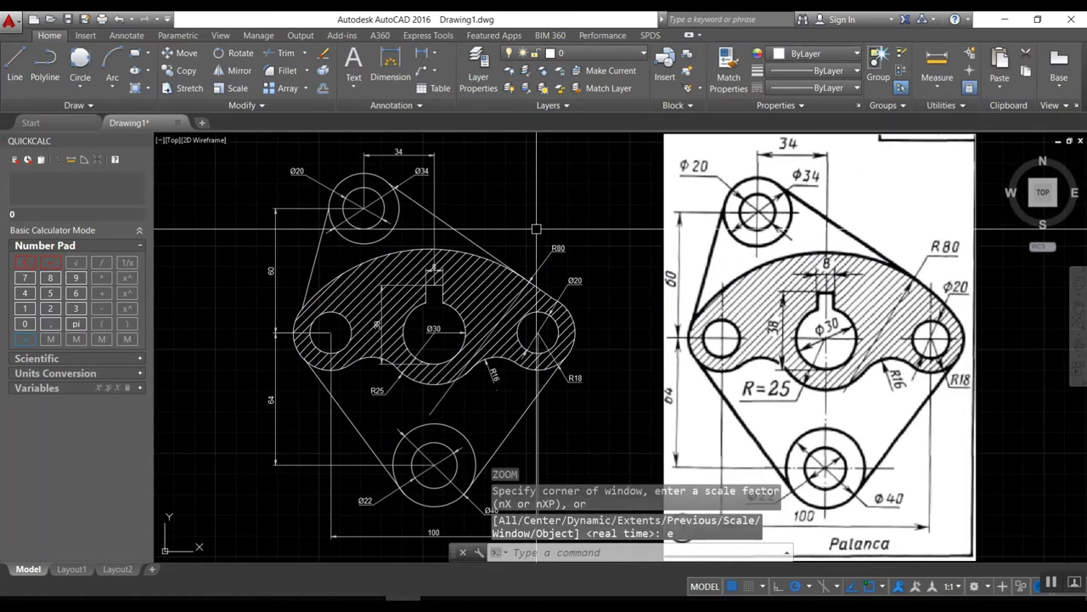
Step: Change the central body's hatch colour to Red through Quick Properties
click(490, 272)
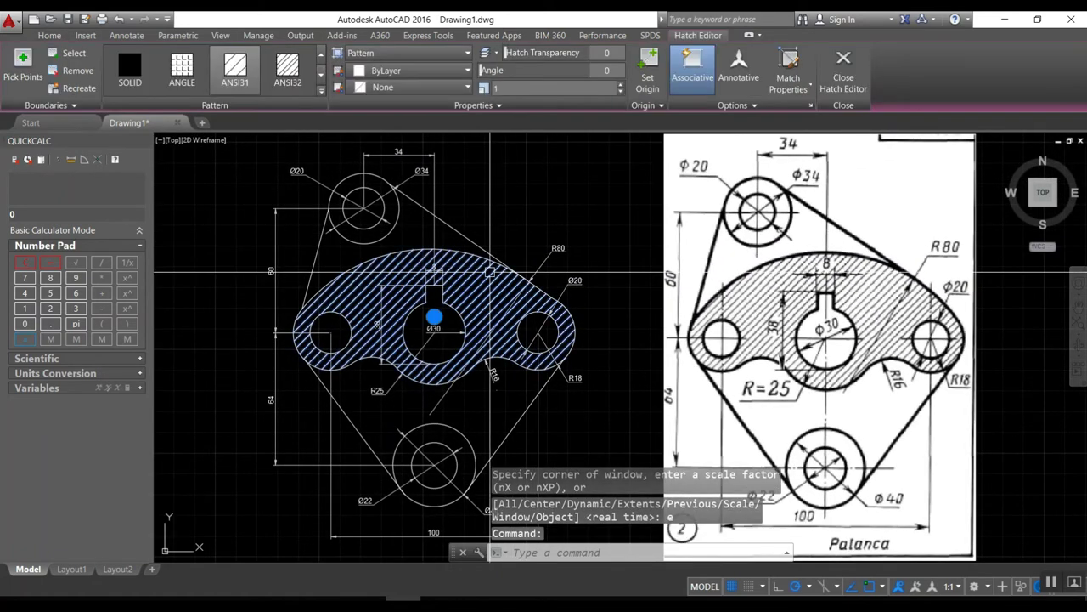
right_click(490, 272)
click(562, 593)
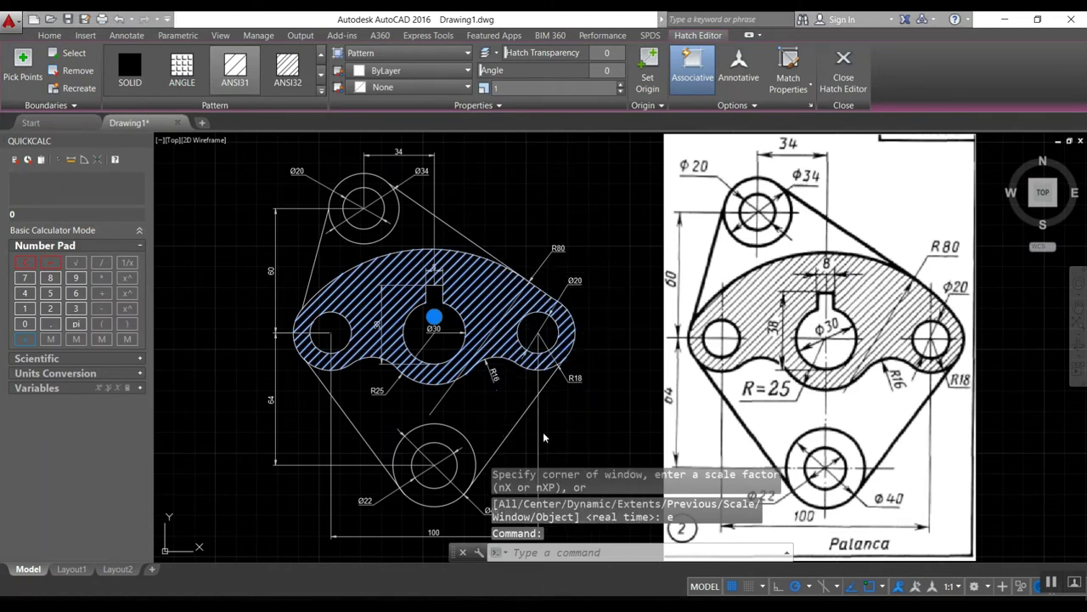
right_click(488, 303)
click(548, 589)
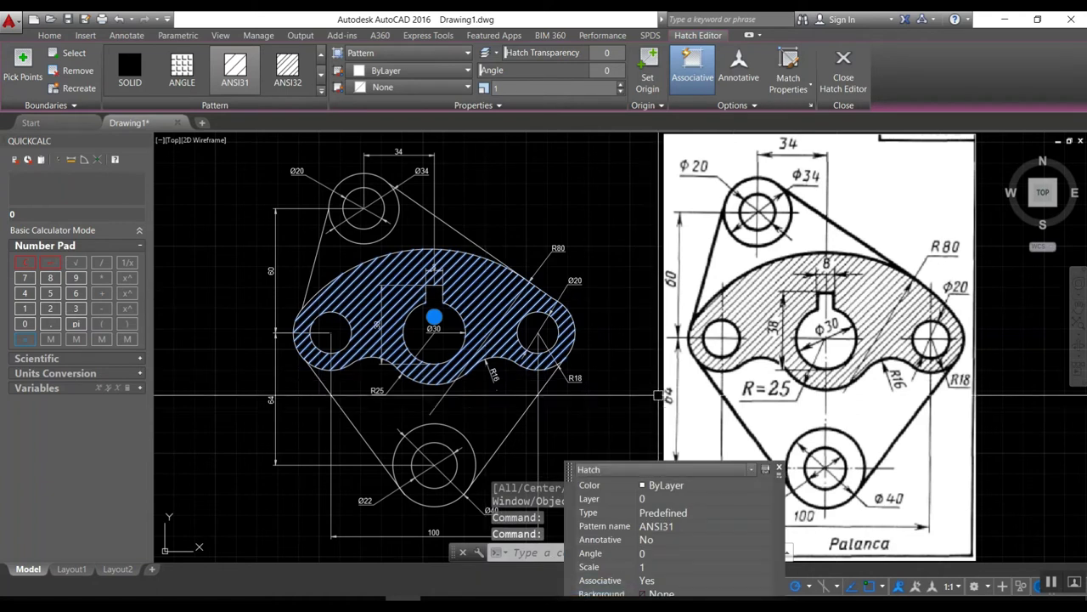
click(679, 485)
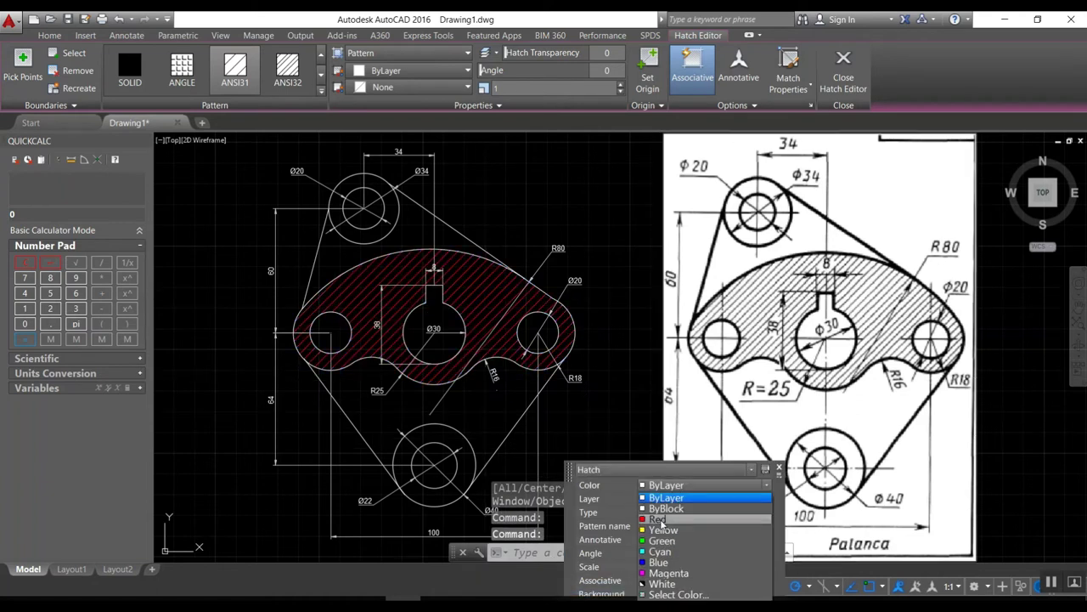
click(657, 519)
key(Escape)
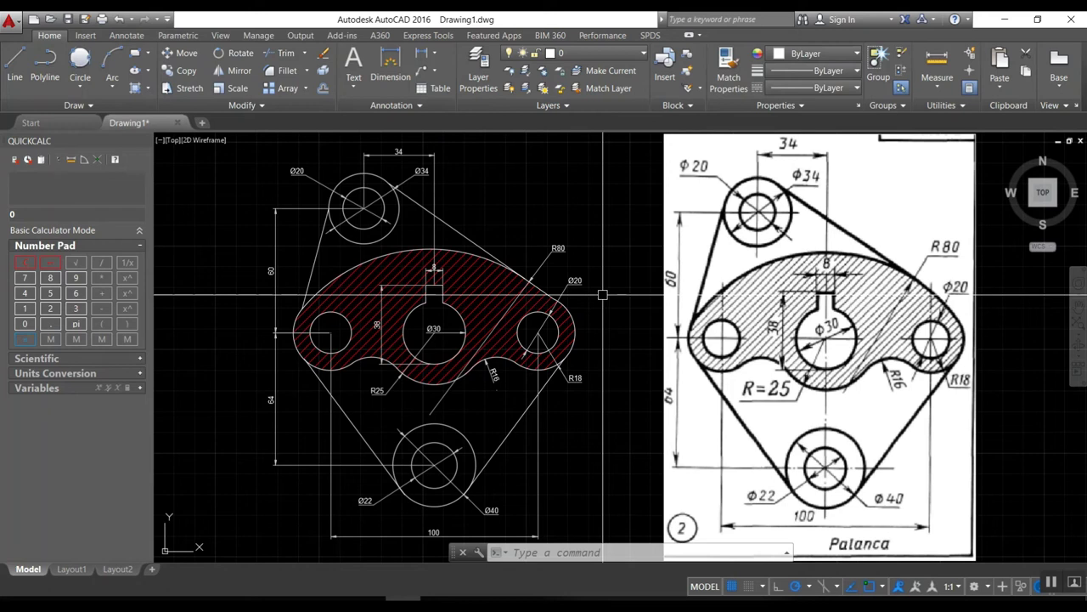
Step: Save the drawing as palanca.dwg in the AWS folder on DATA (D:)
key(ctrl+s)
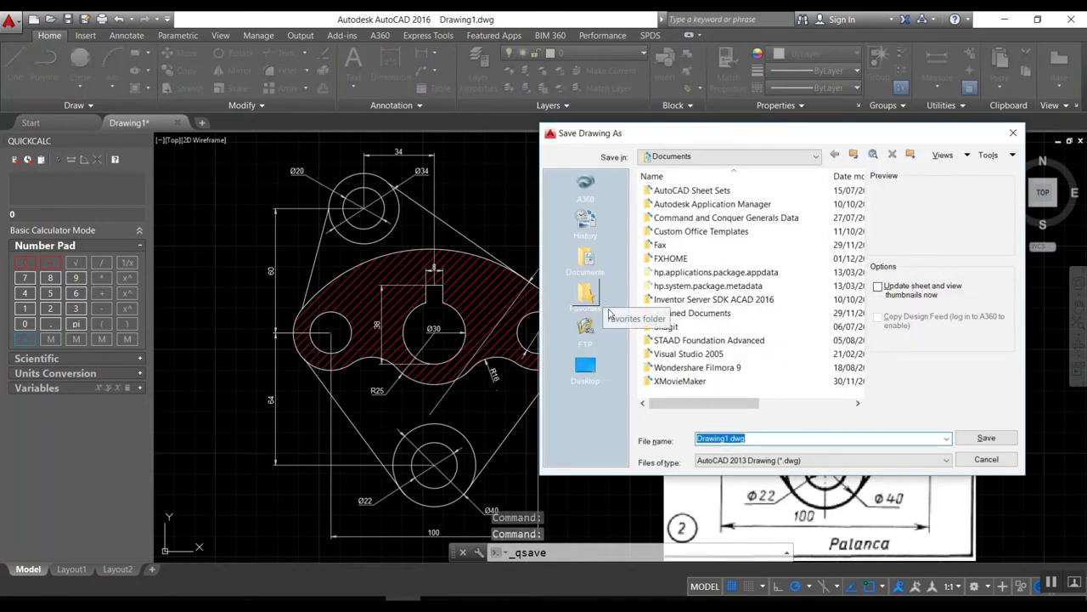
click(680, 156)
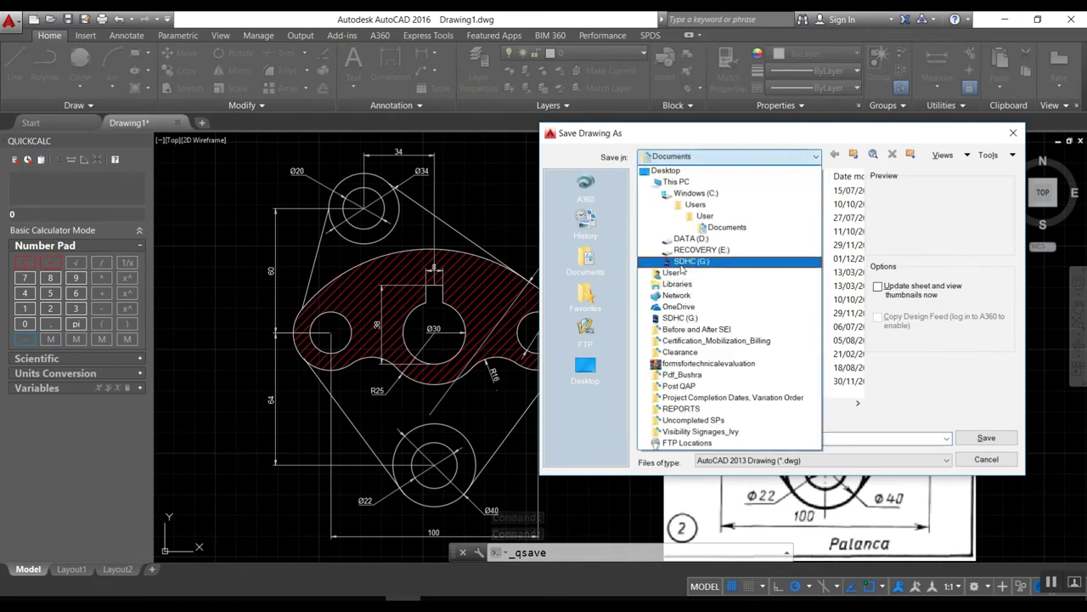
click(684, 239)
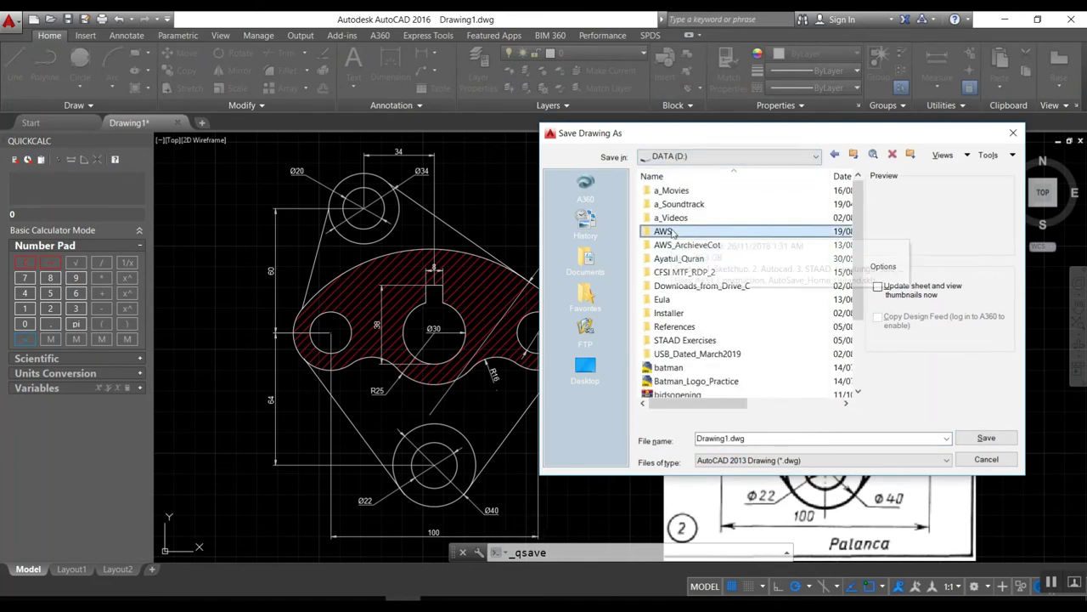
double_click(672, 233)
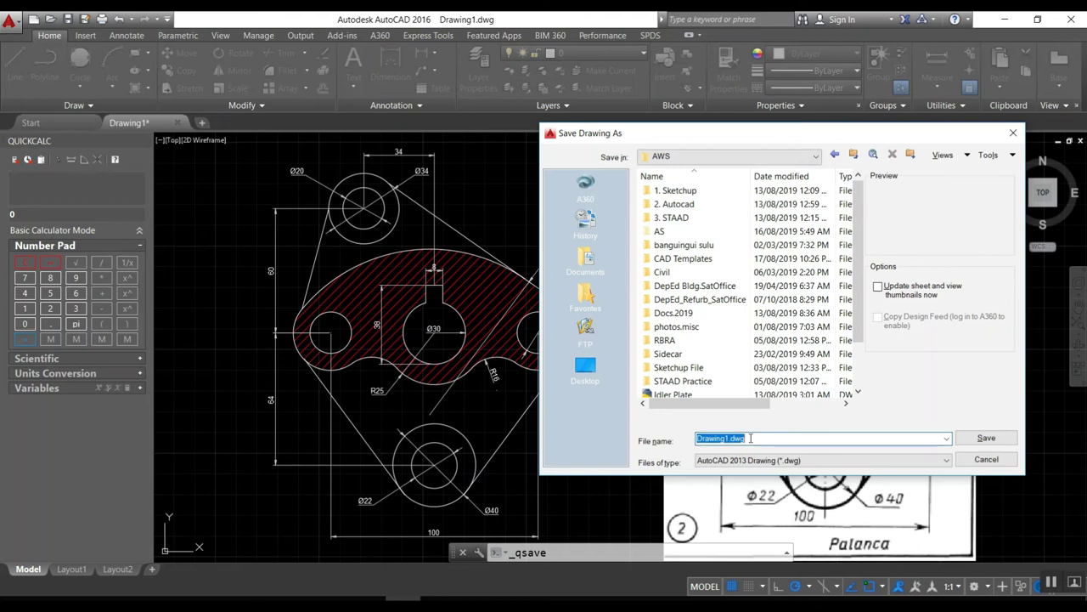
text(palanca)
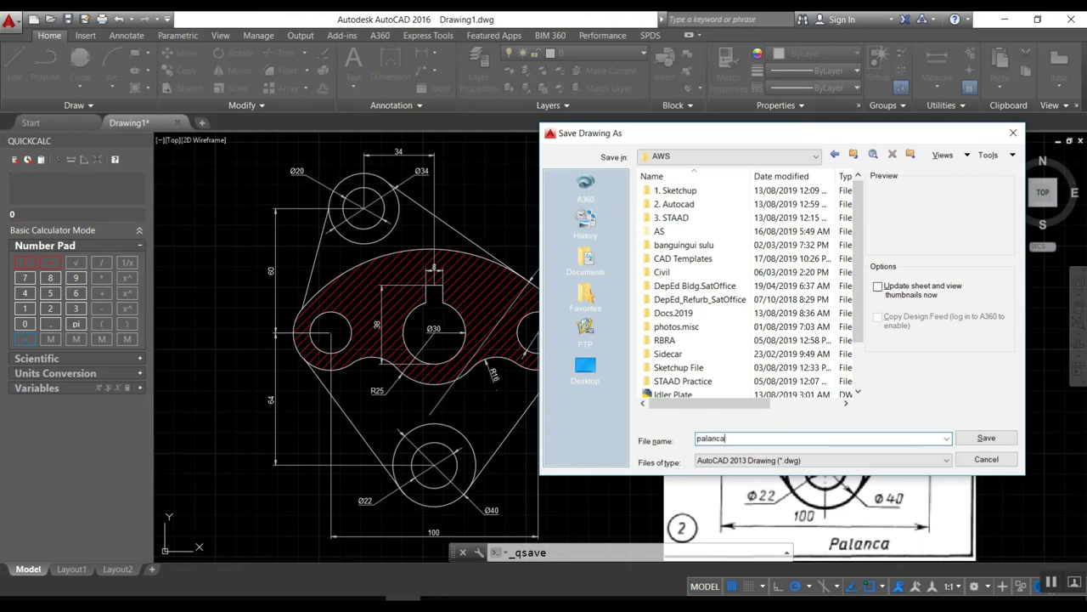
key(Return)
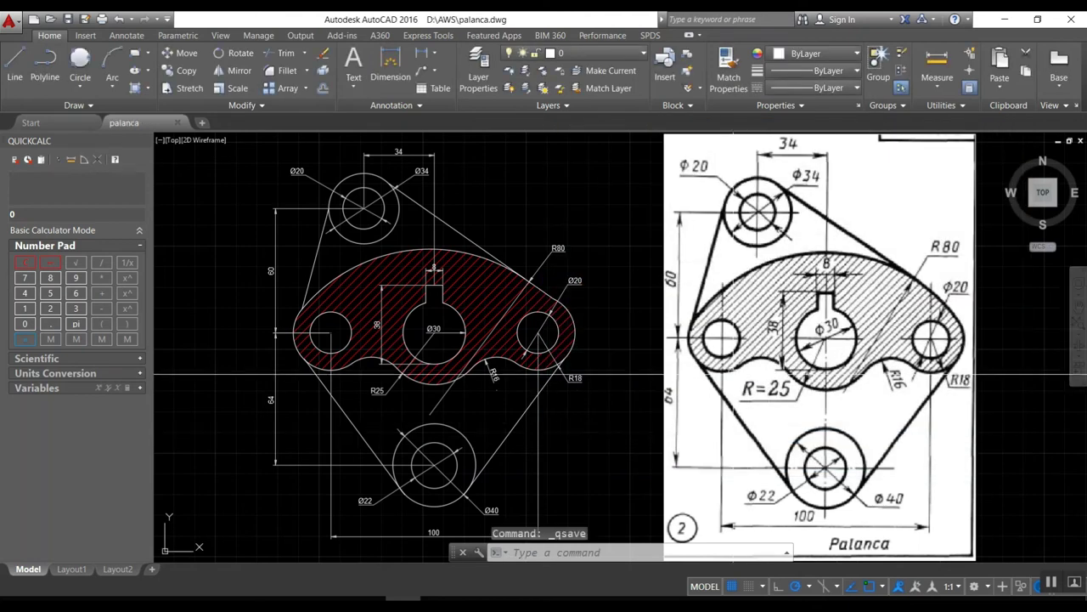